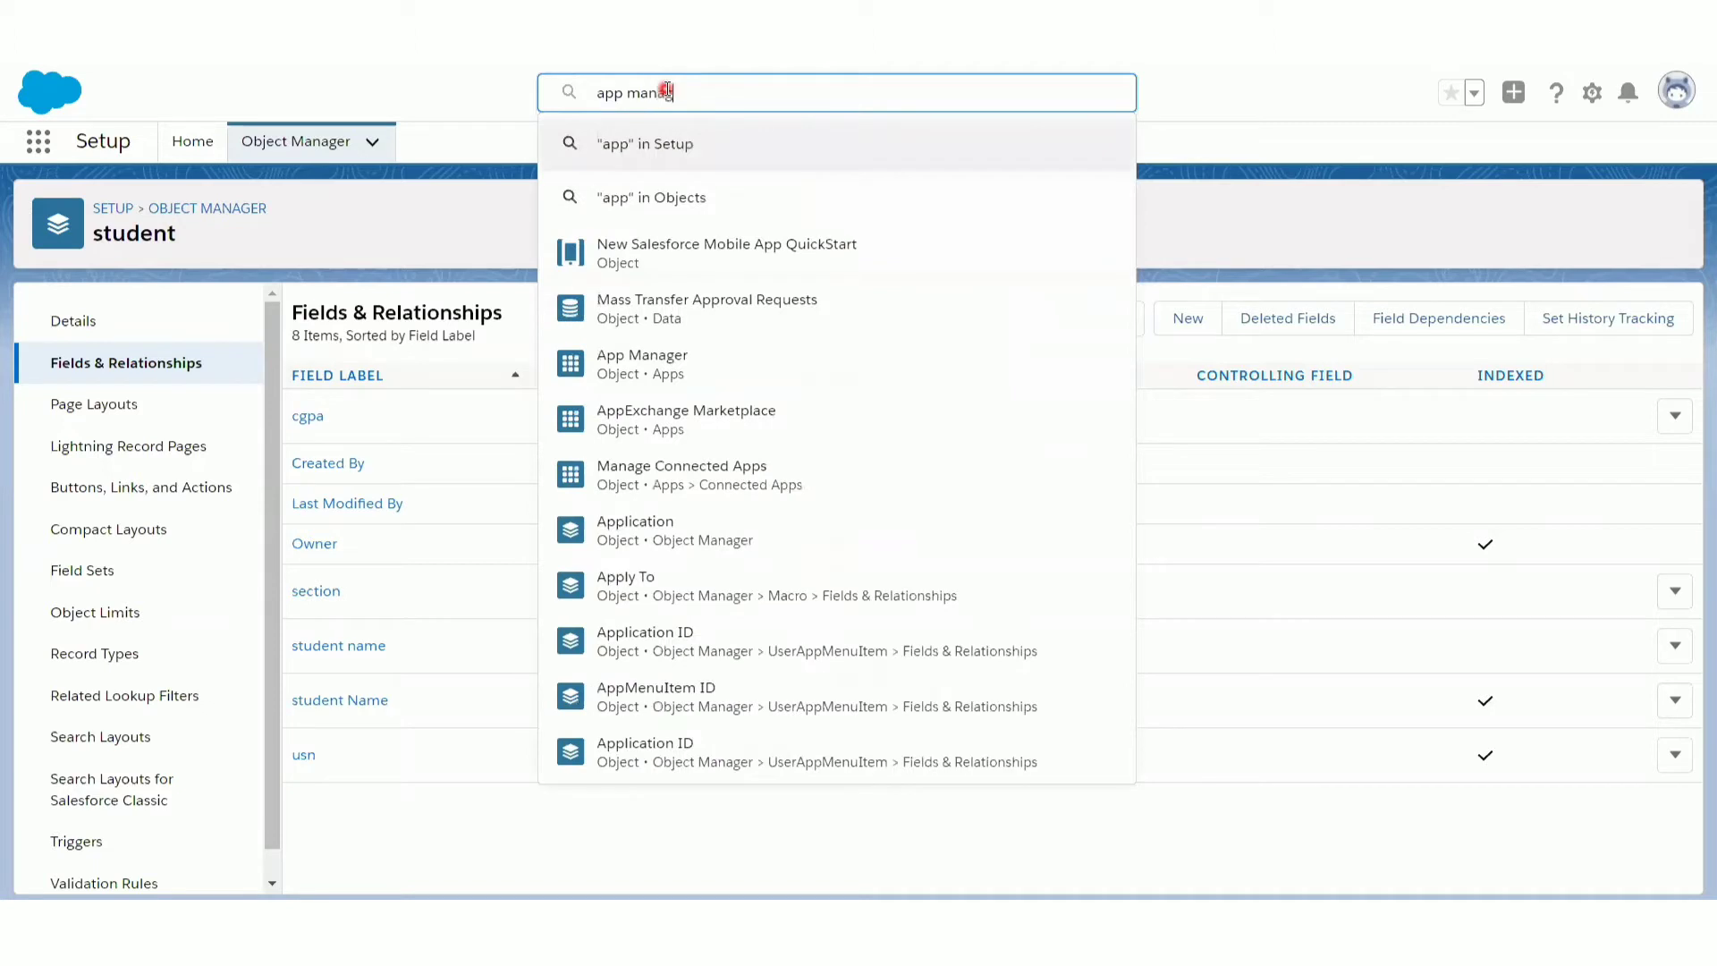
# - Search Setup for "app manager" and open the App Manager page
pyautogui.write('er')
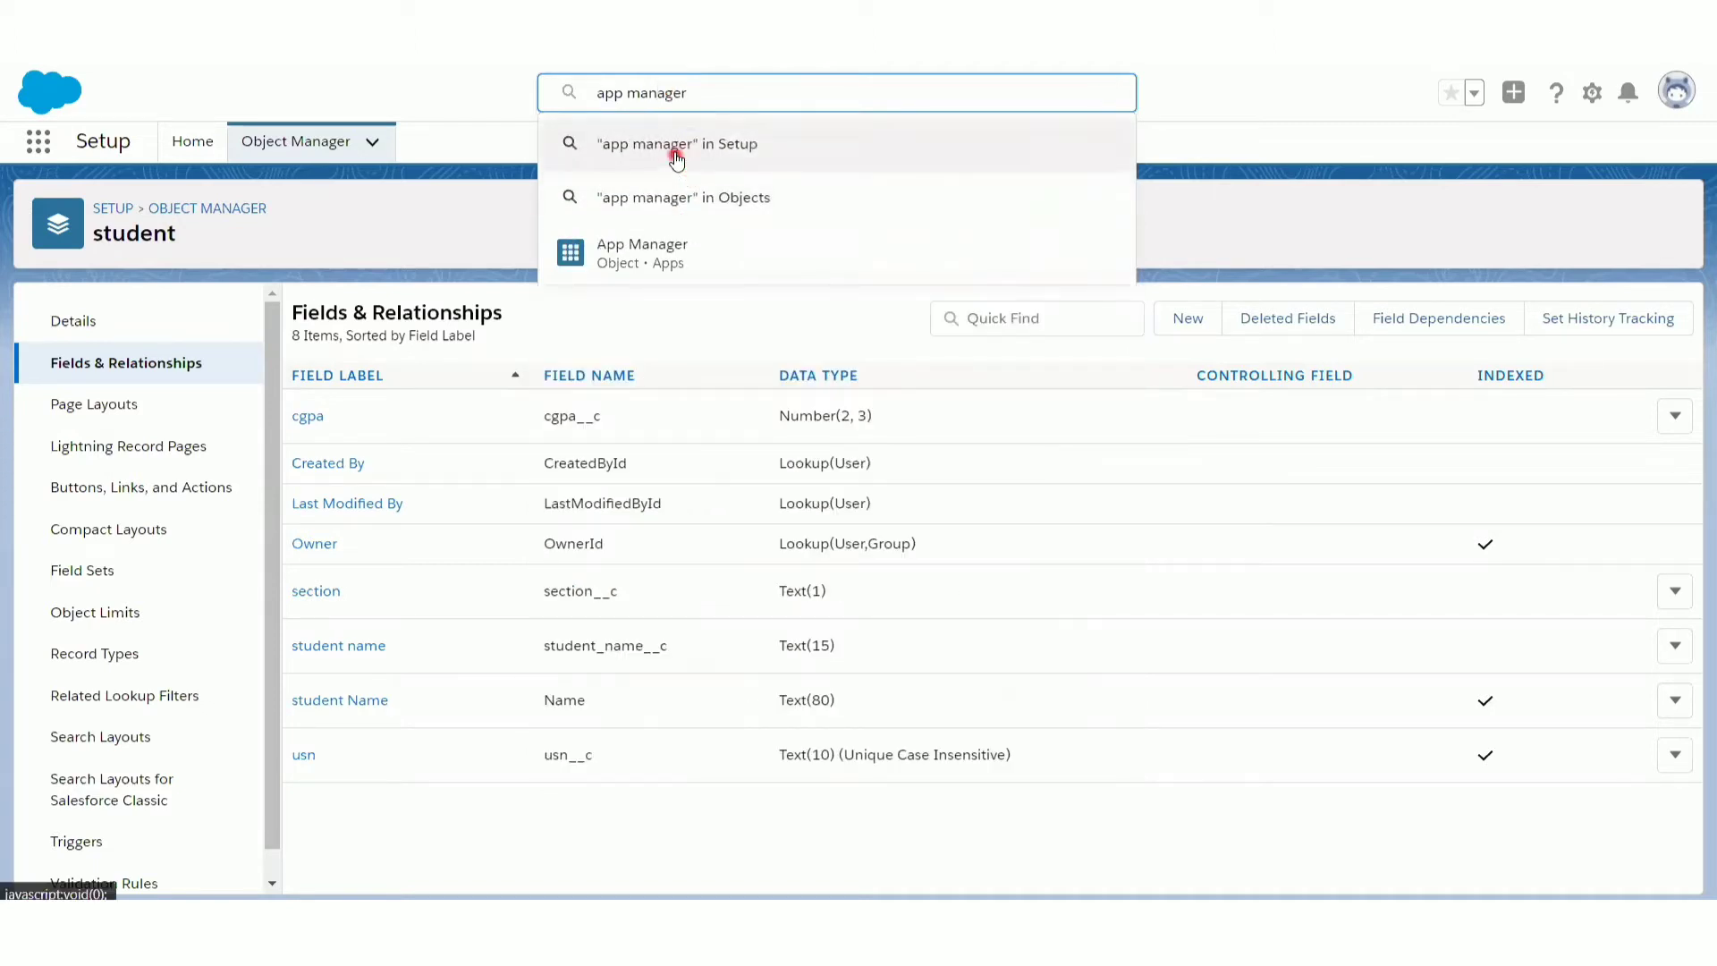
pyautogui.click(677, 150)
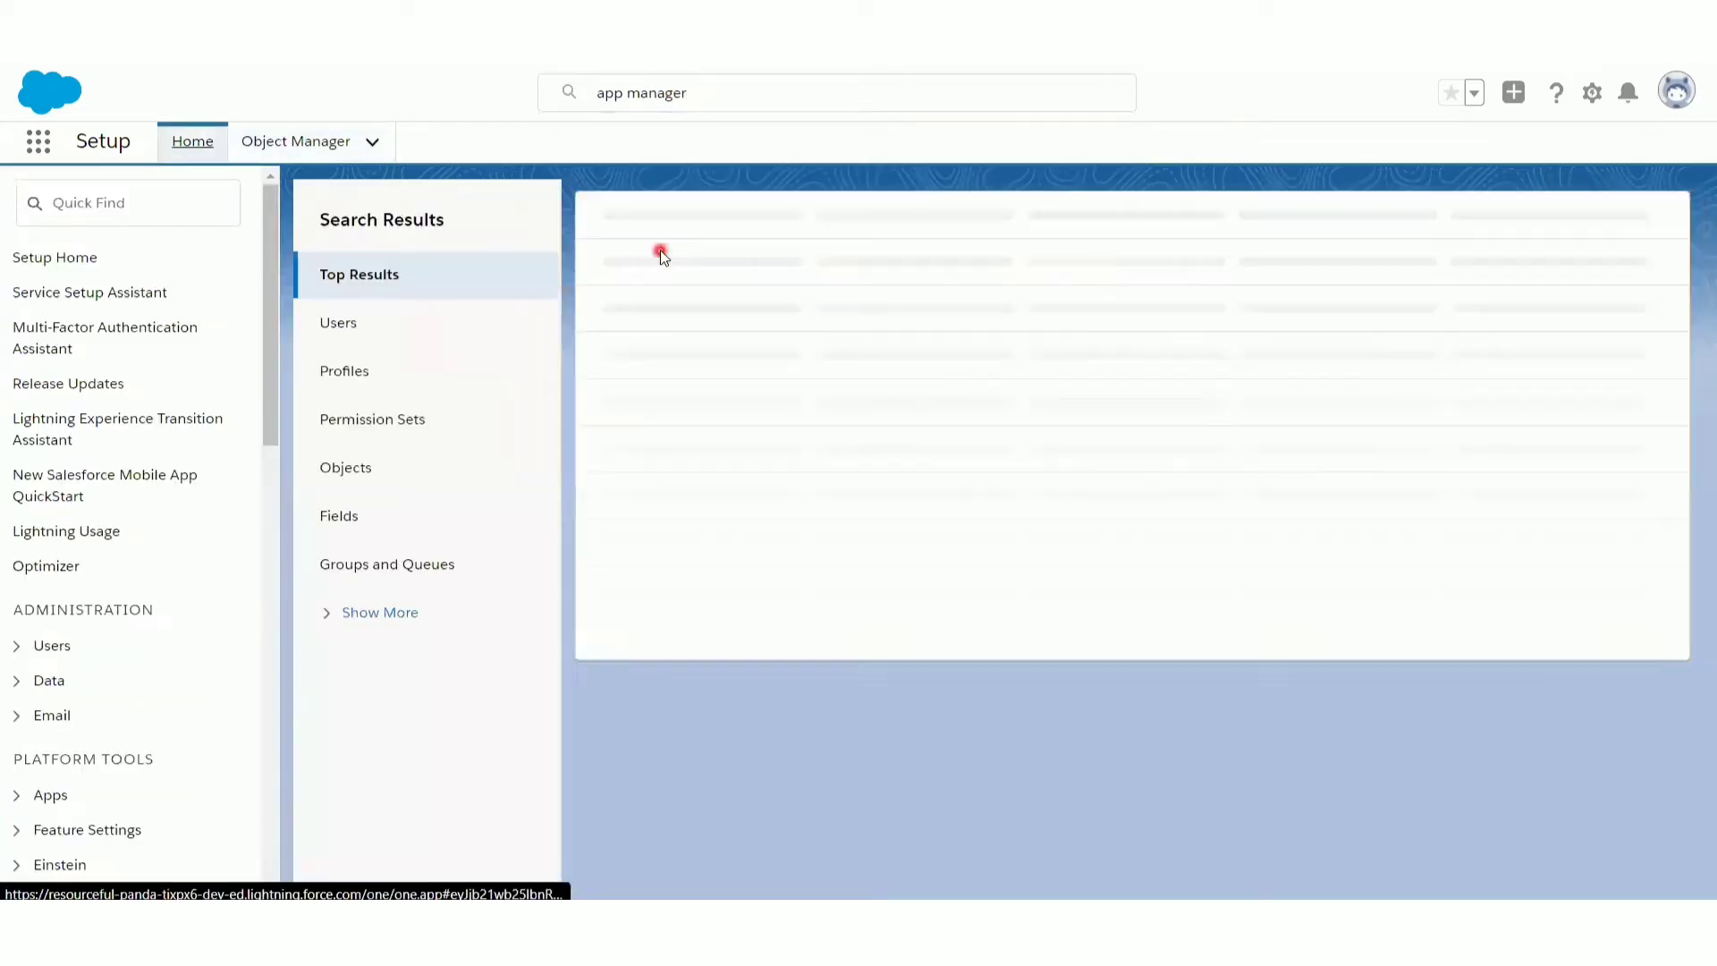
pyautogui.click(282, 141)
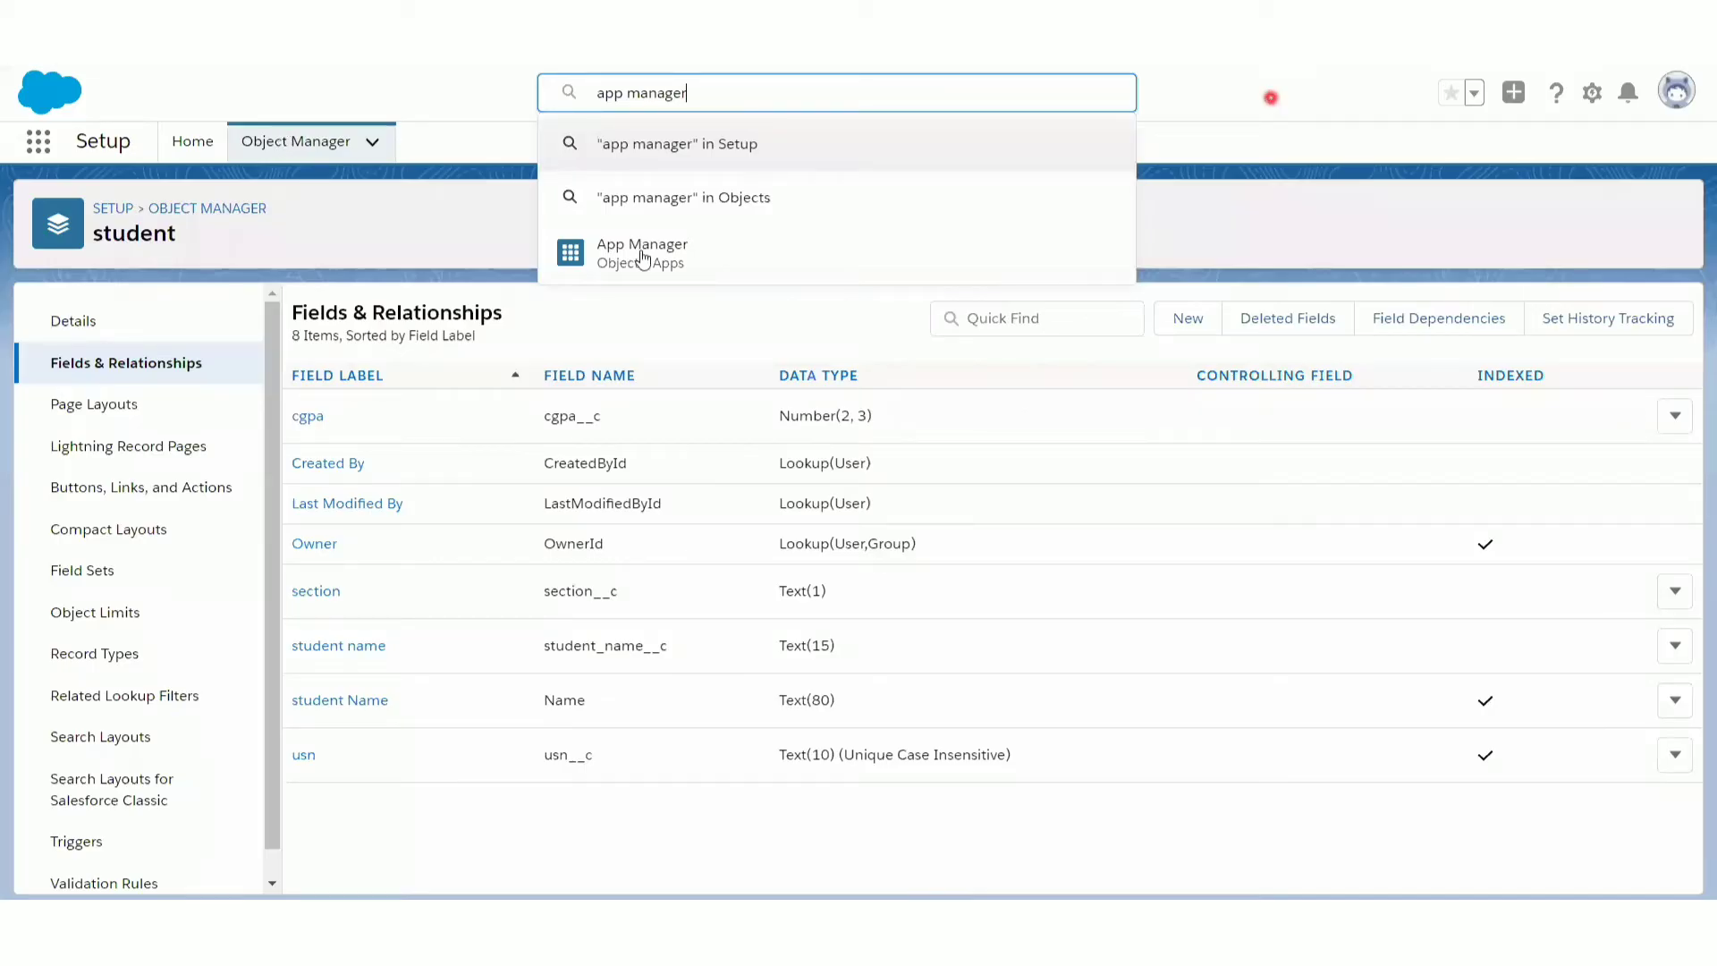
pyautogui.click(614, 264)
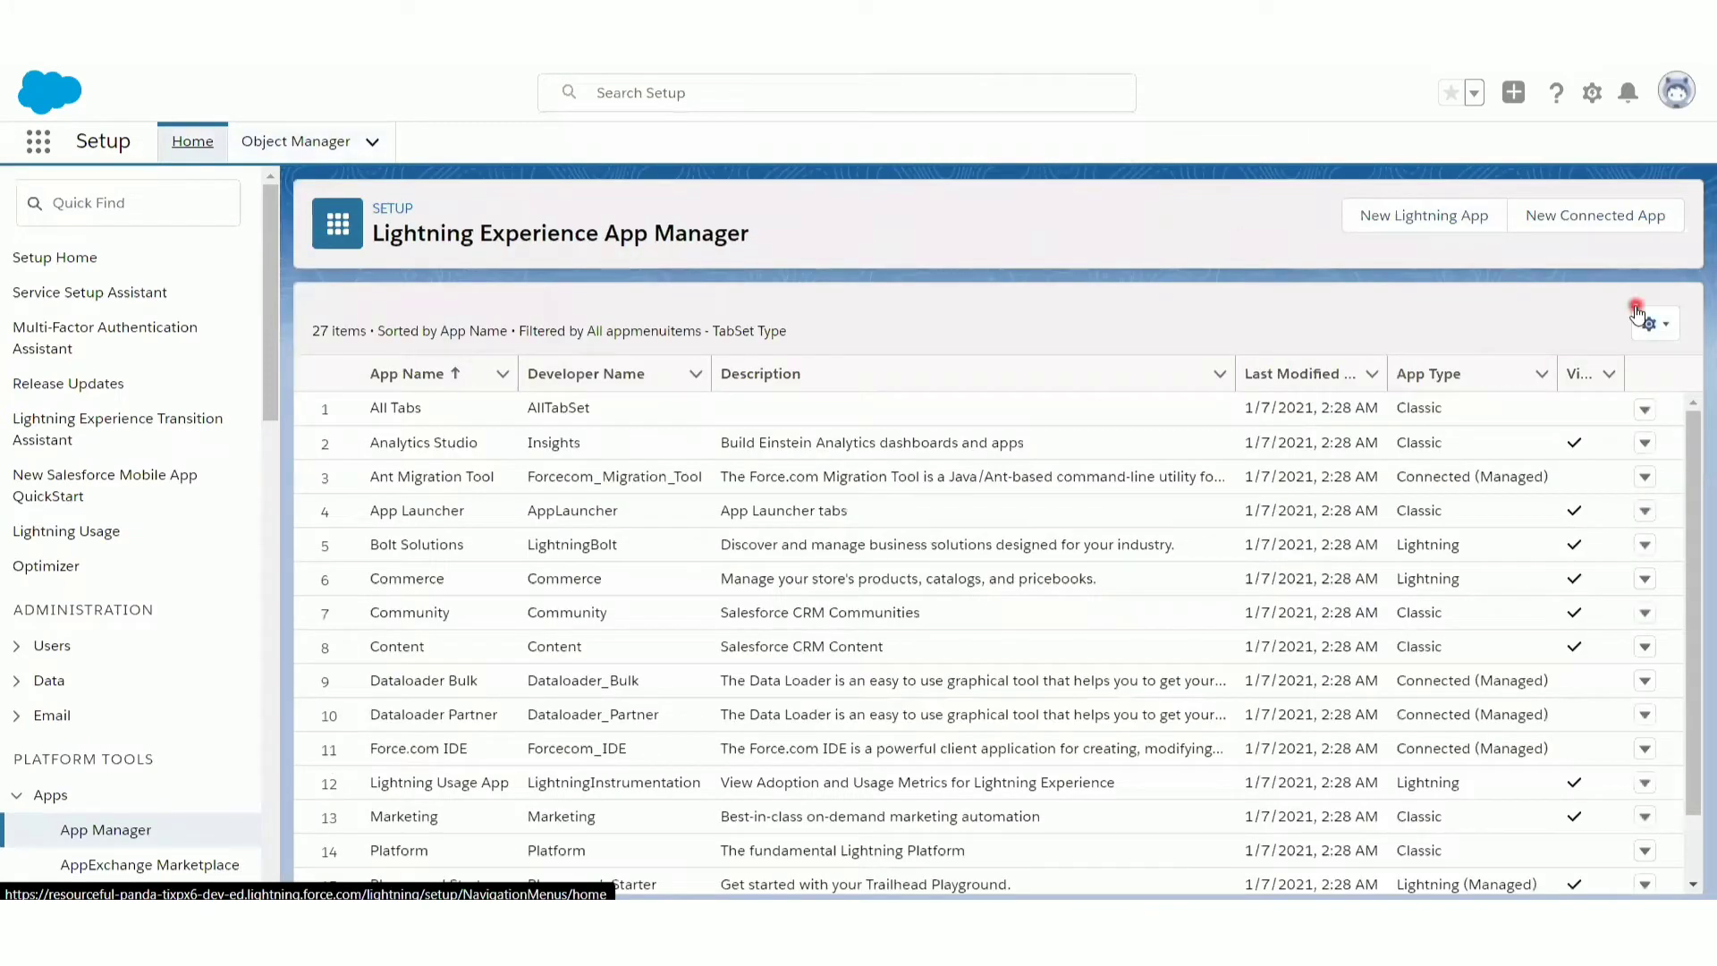
# - Start a new Lightning app named "student app" and continue past its details and branding
pyautogui.click(1398, 224)
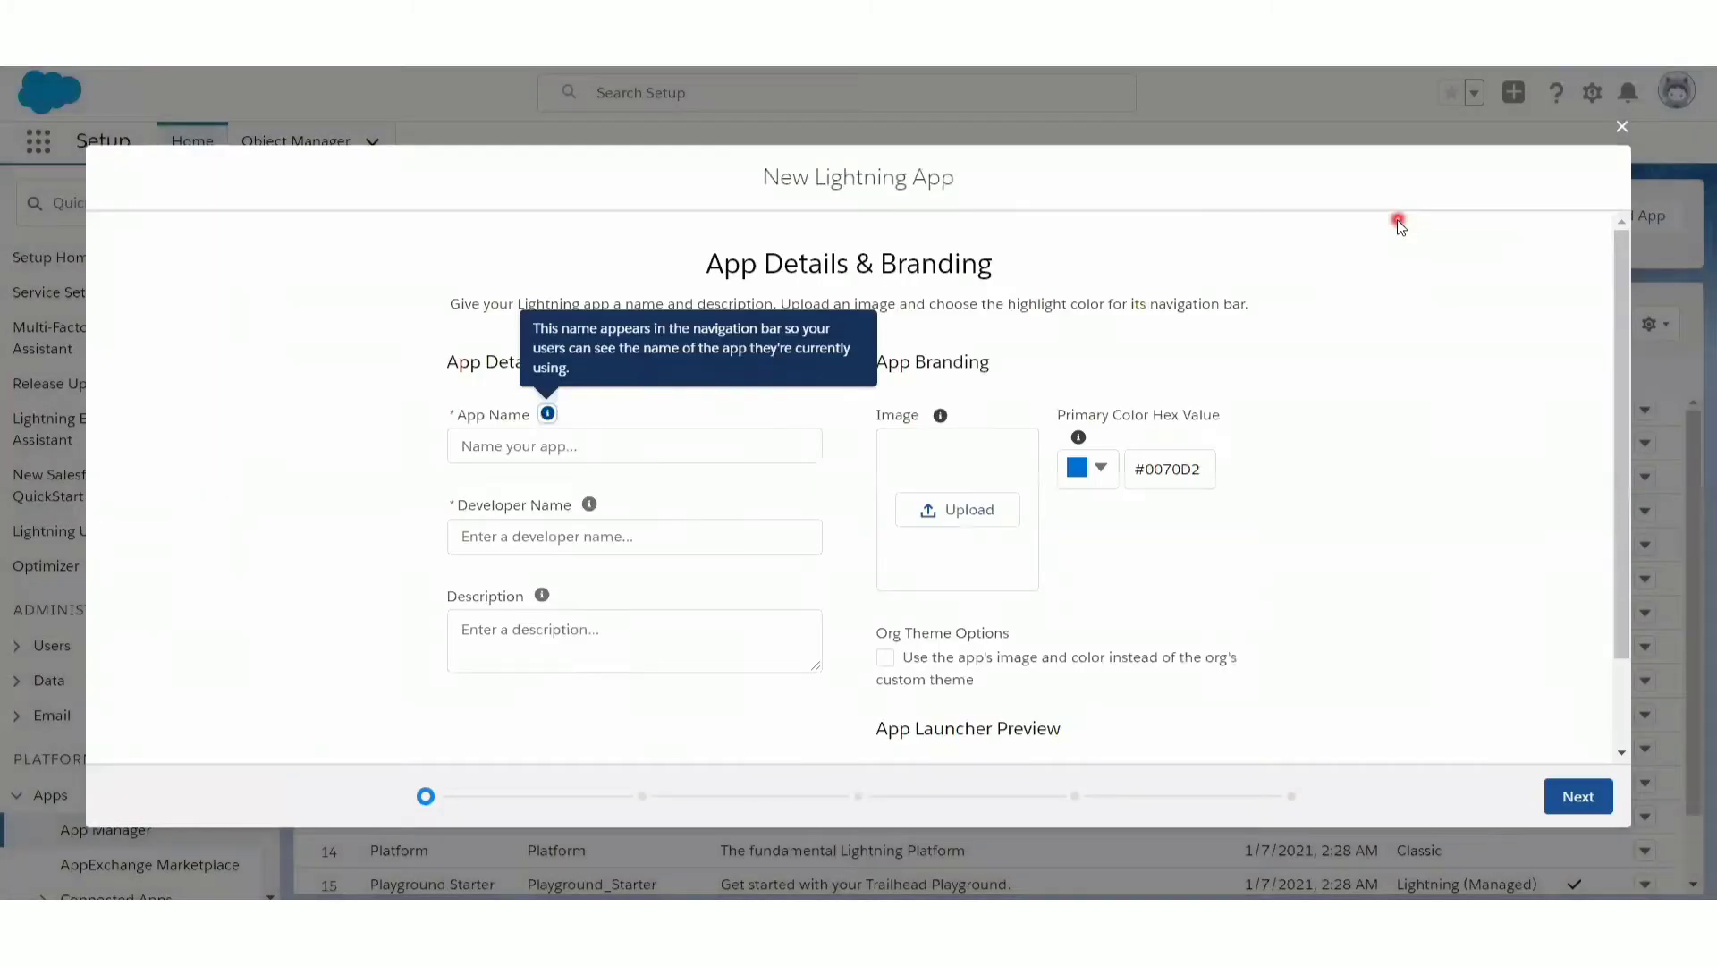
pyautogui.click(516, 447)
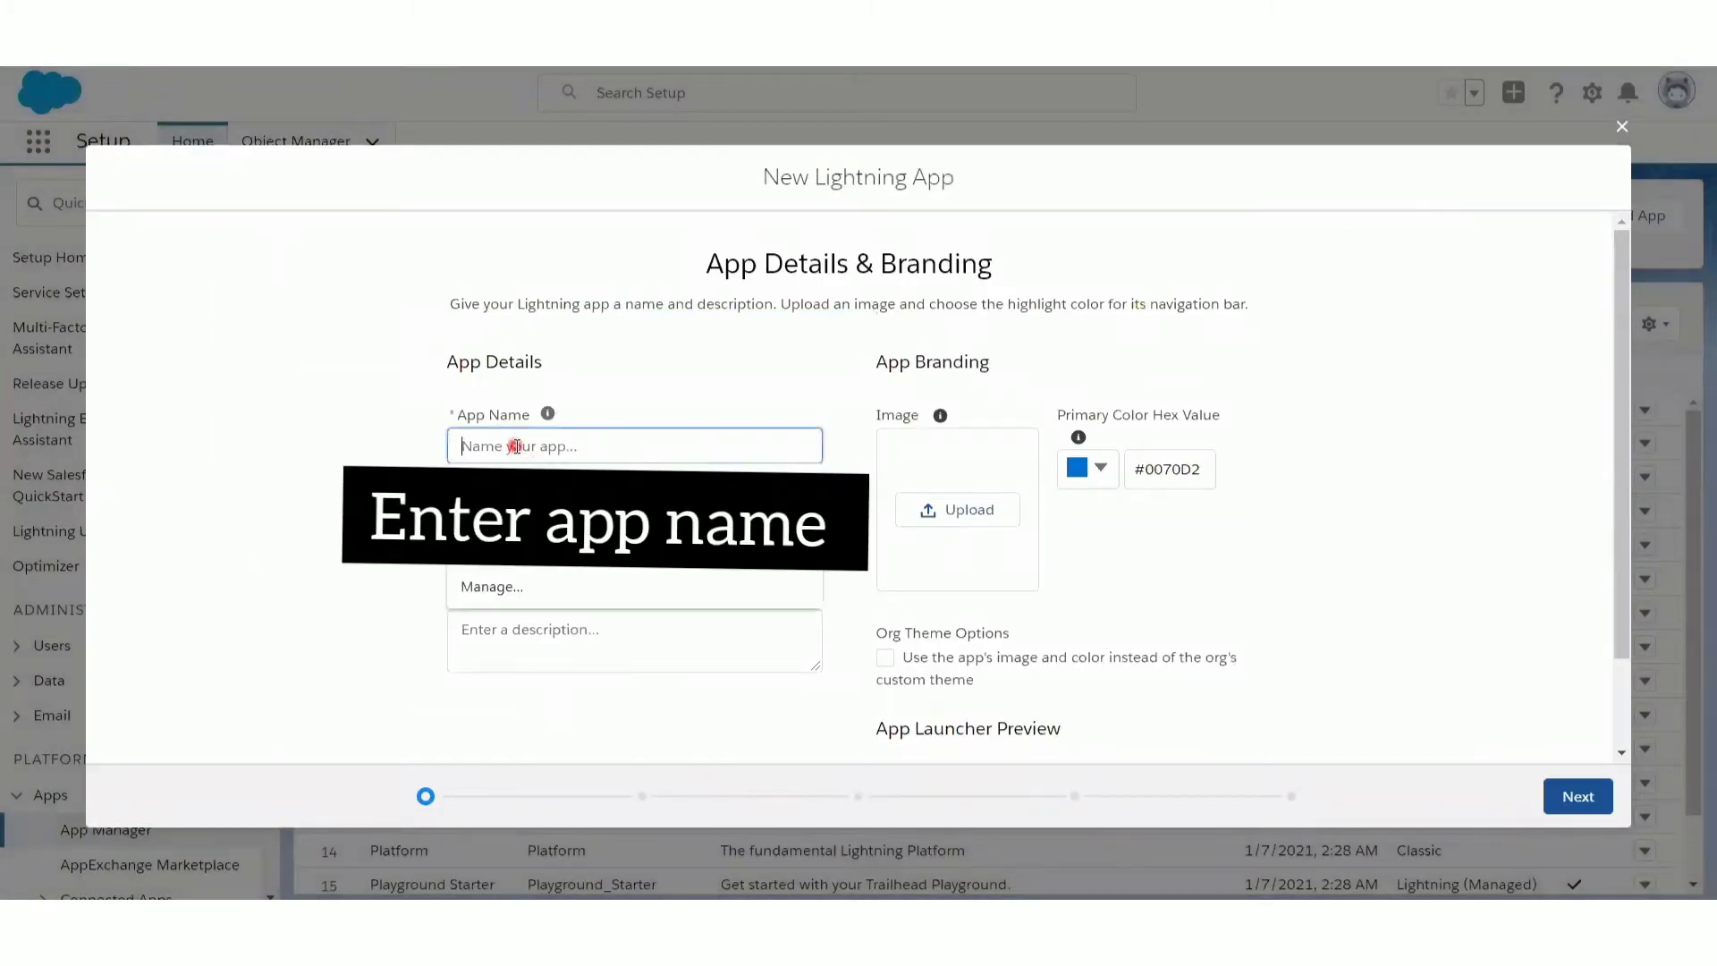
pyautogui.click(350, 452)
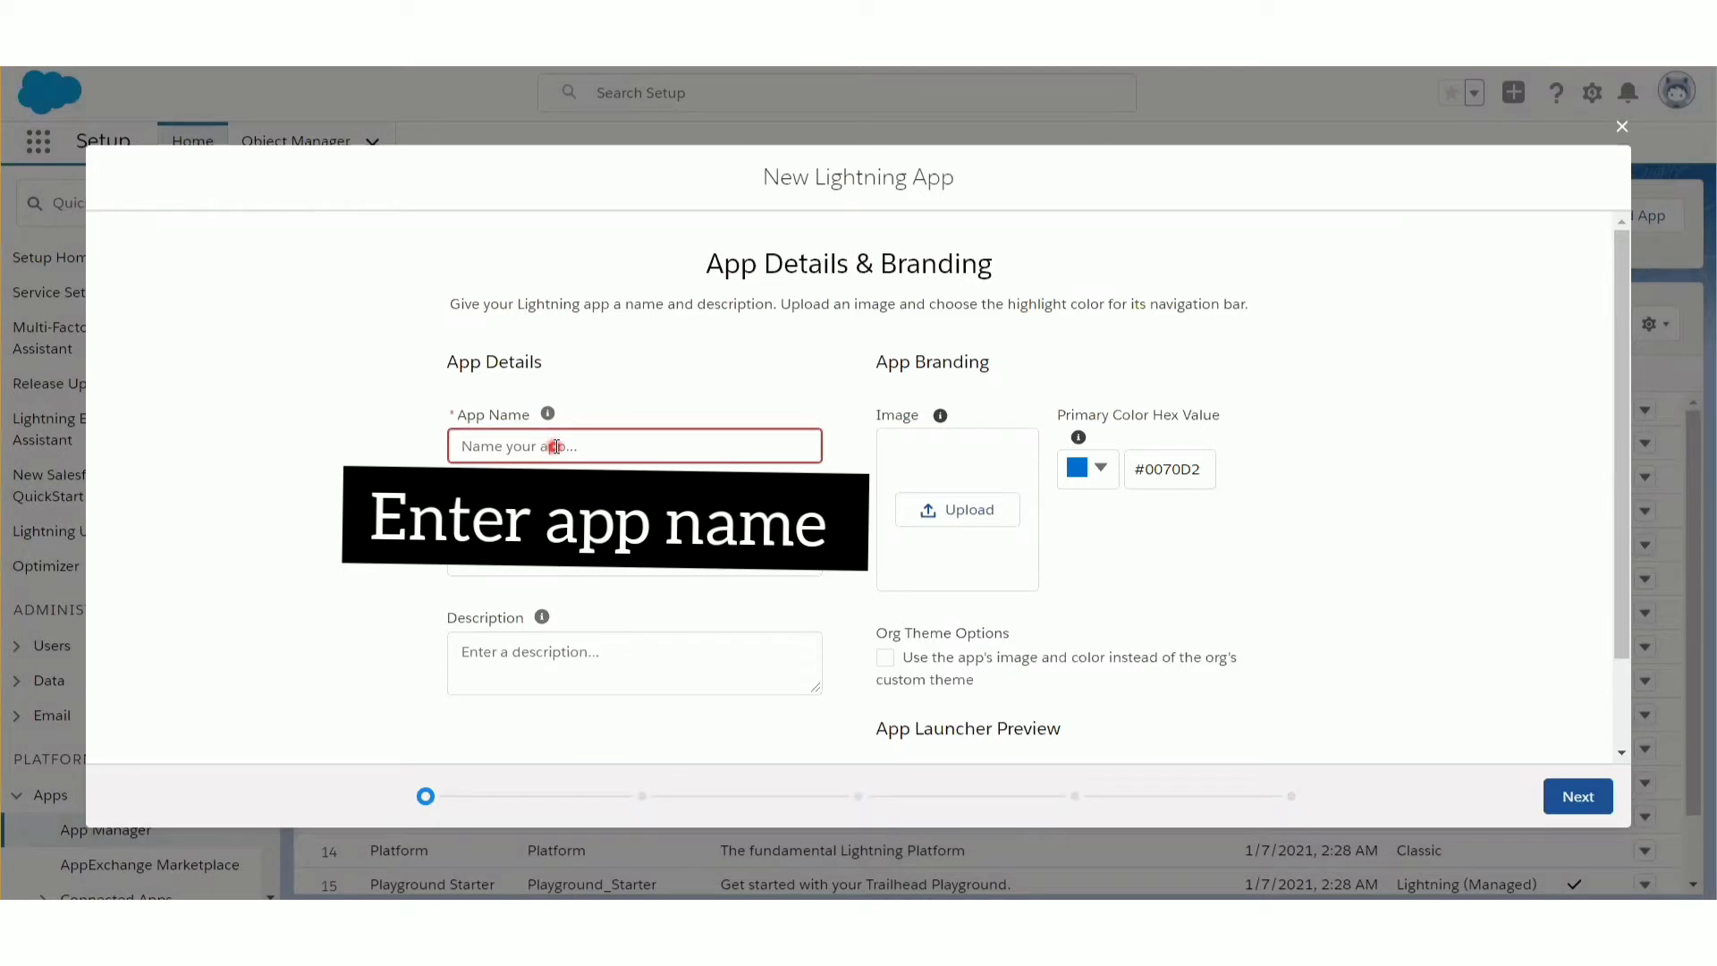
pyautogui.click(613, 439)
pyautogui.write('student app')
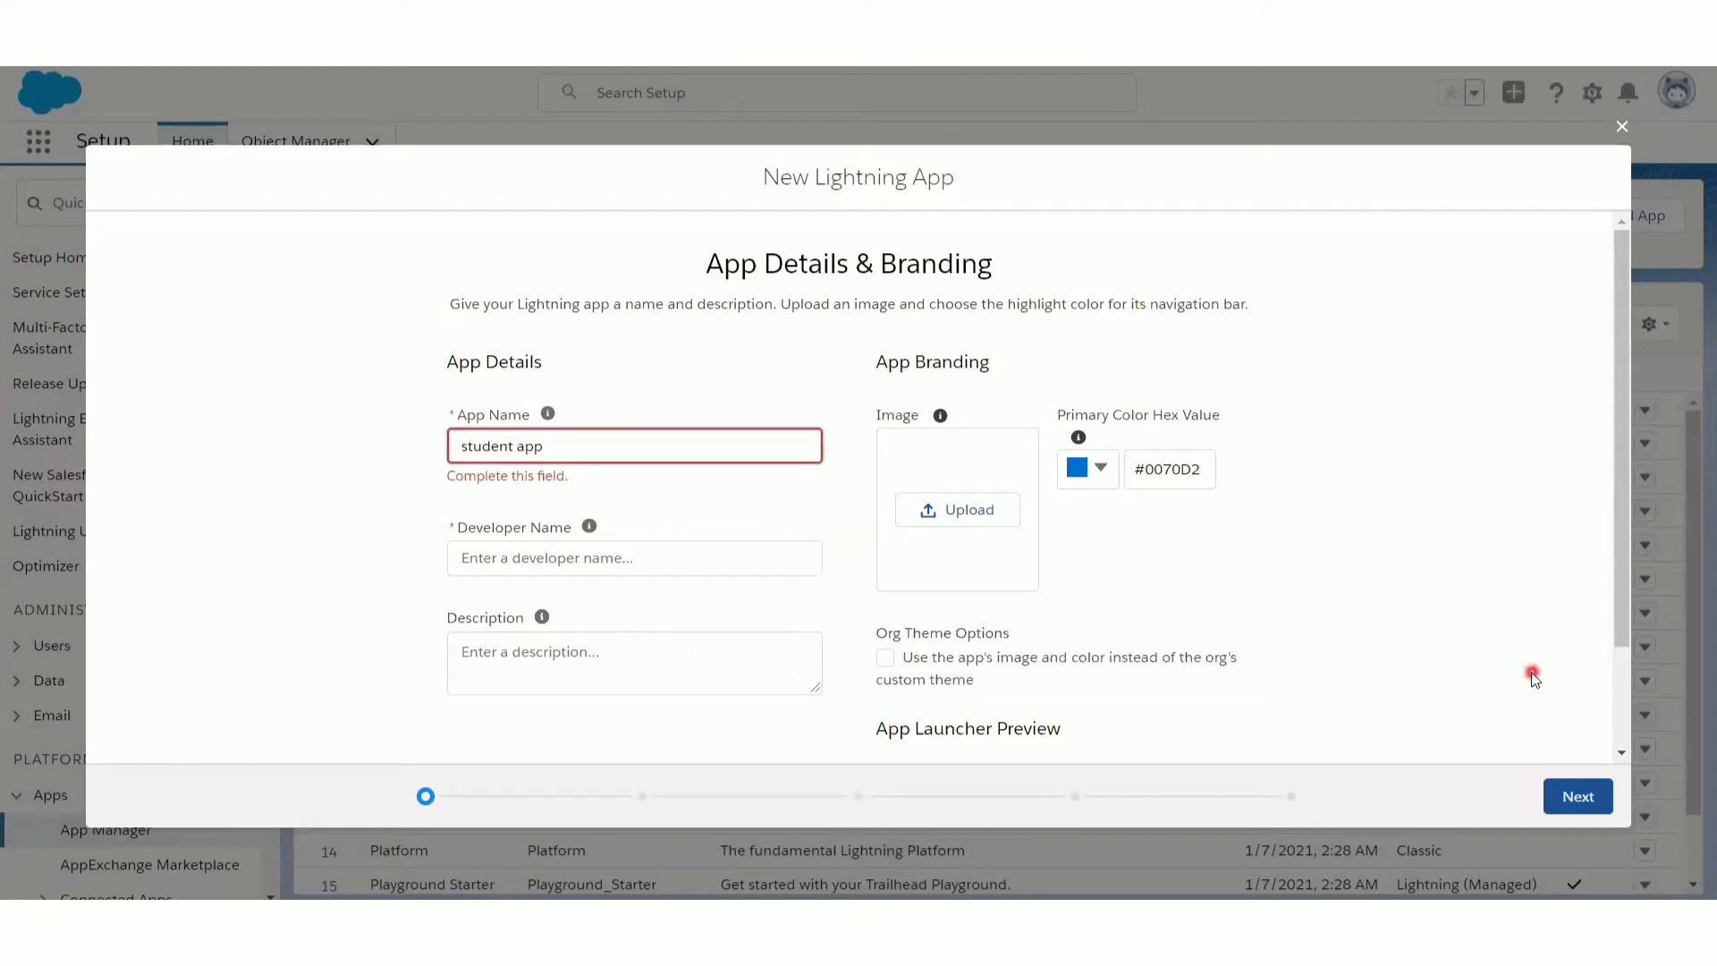
pyautogui.click(1575, 809)
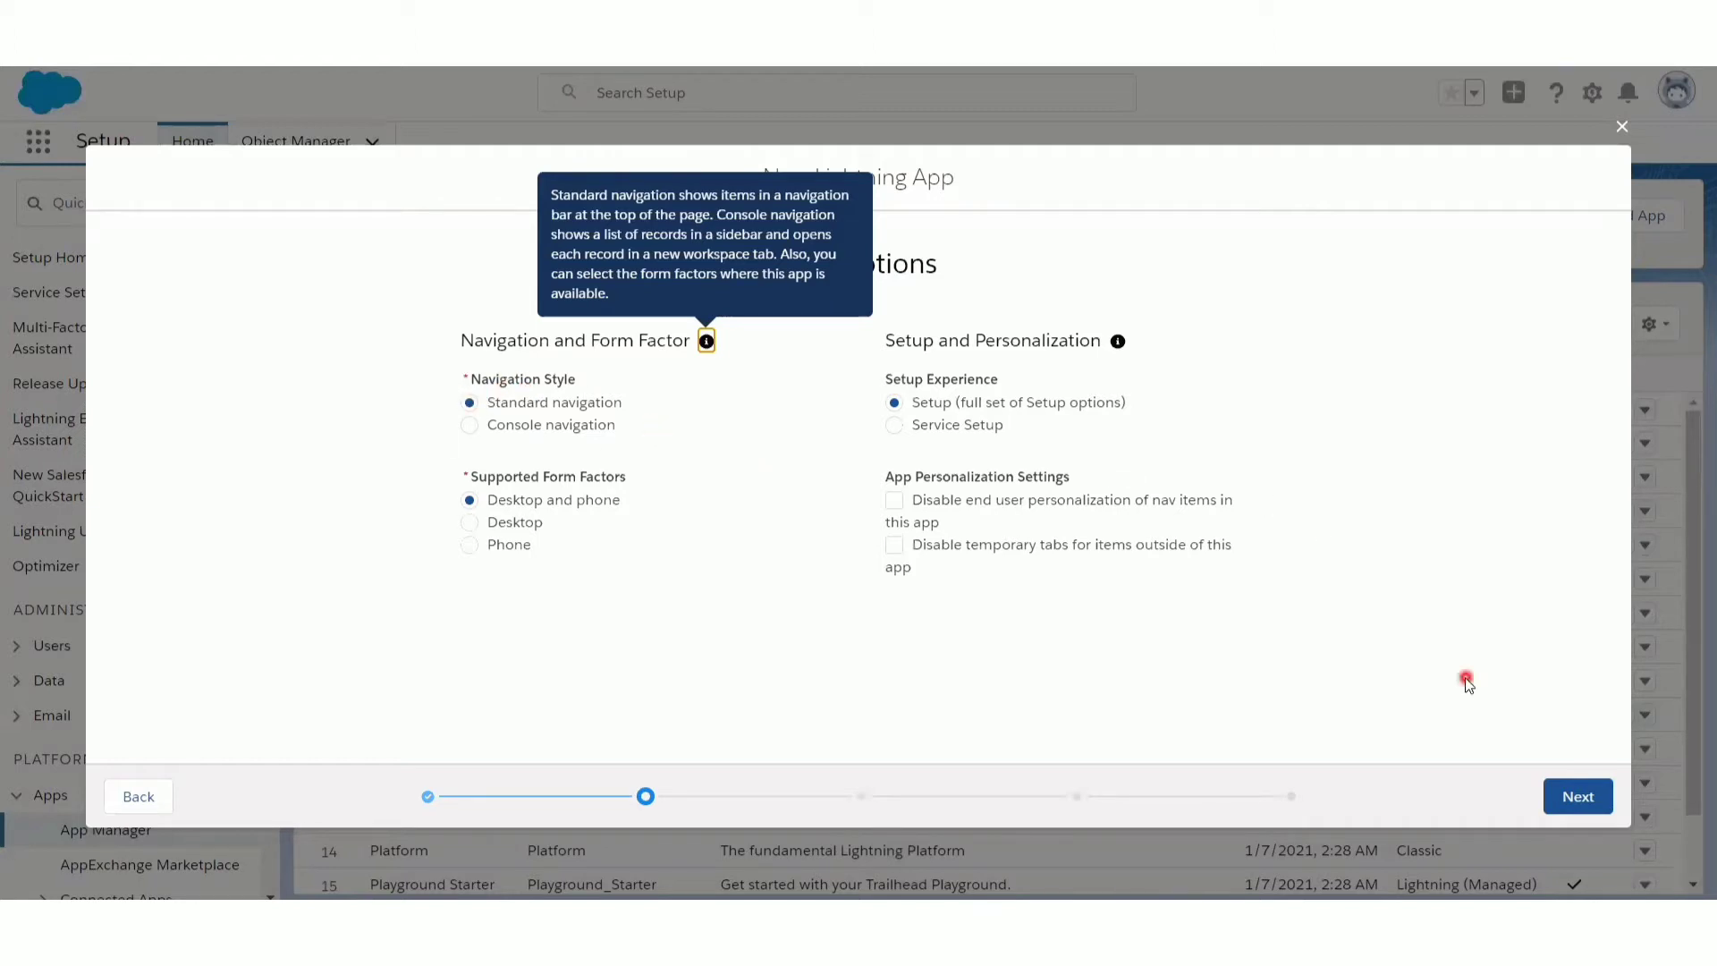
# - Accept the default app options and utility items and proceed to the navigation items
pyautogui.click(1579, 798)
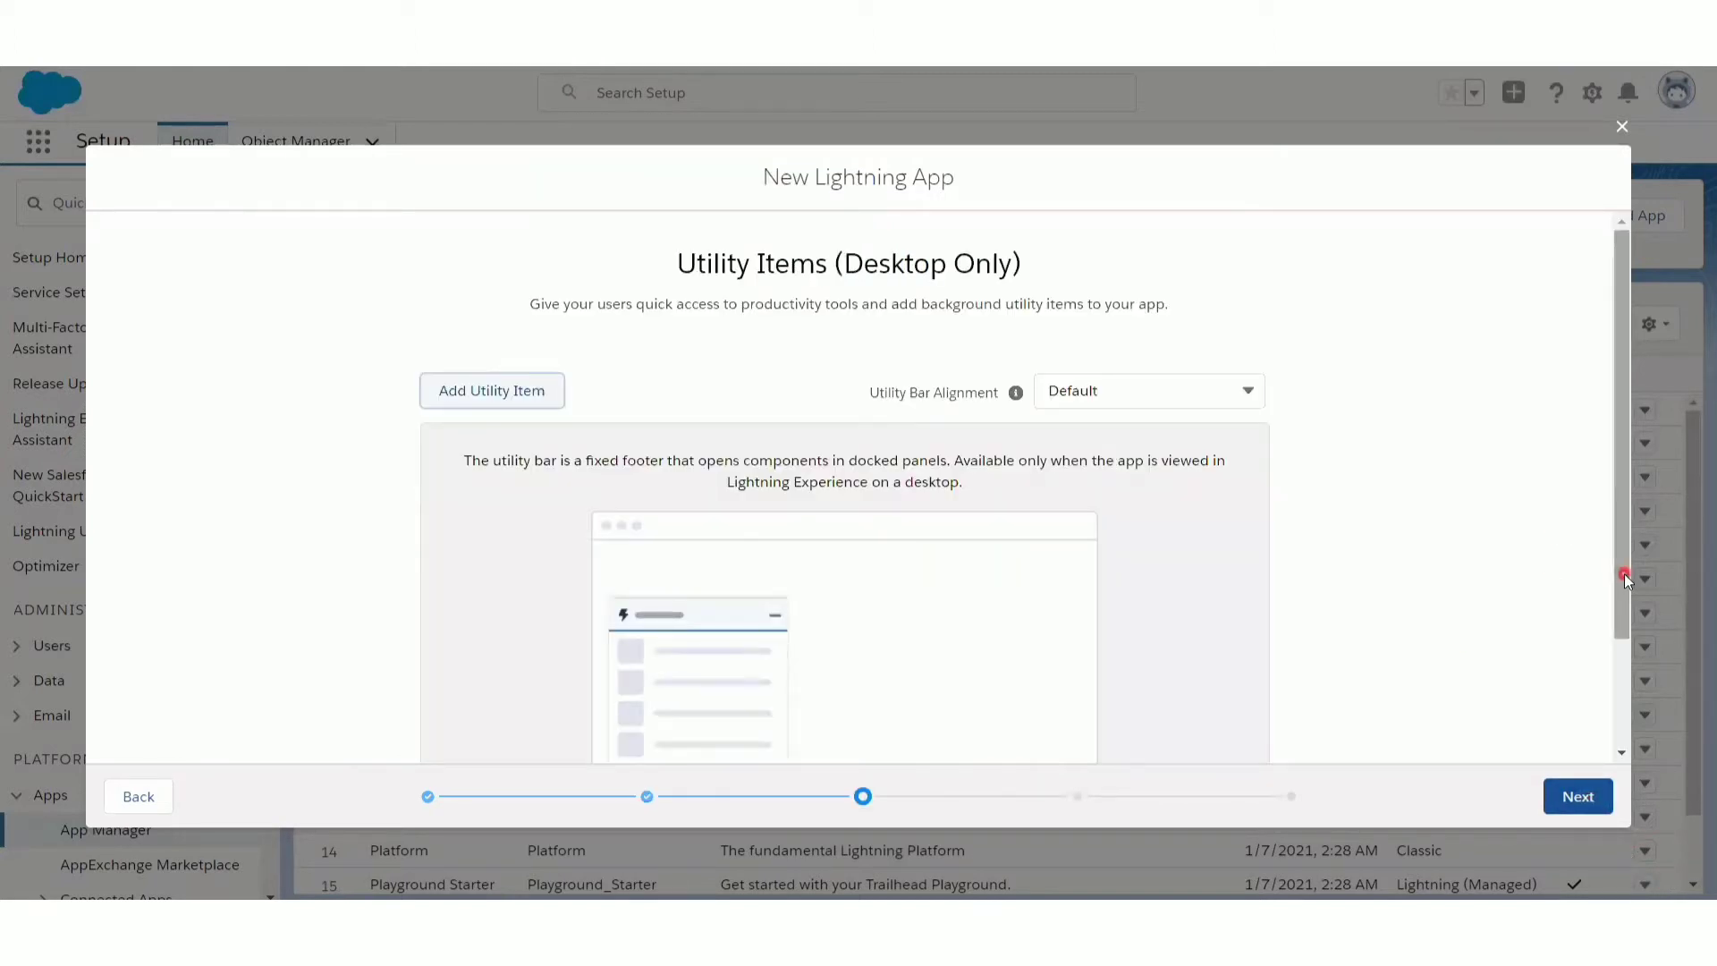
pyautogui.moveTo(1624, 573); pyautogui.dragTo(1623, 481)
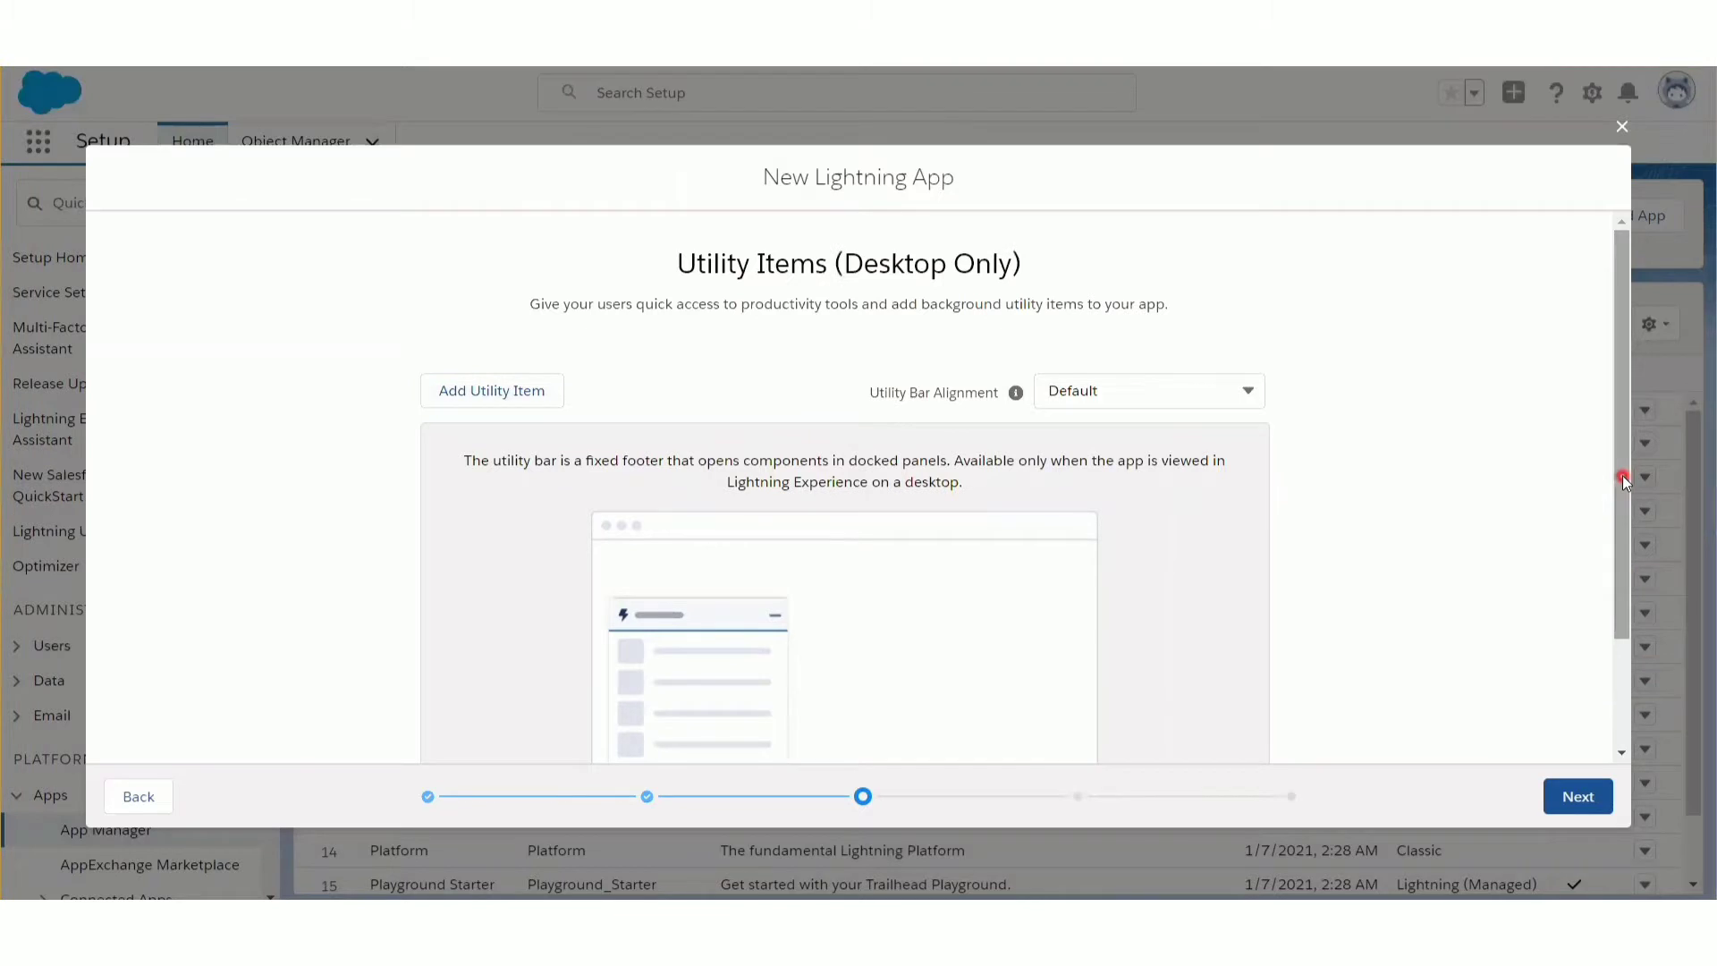
pyautogui.click(1576, 796)
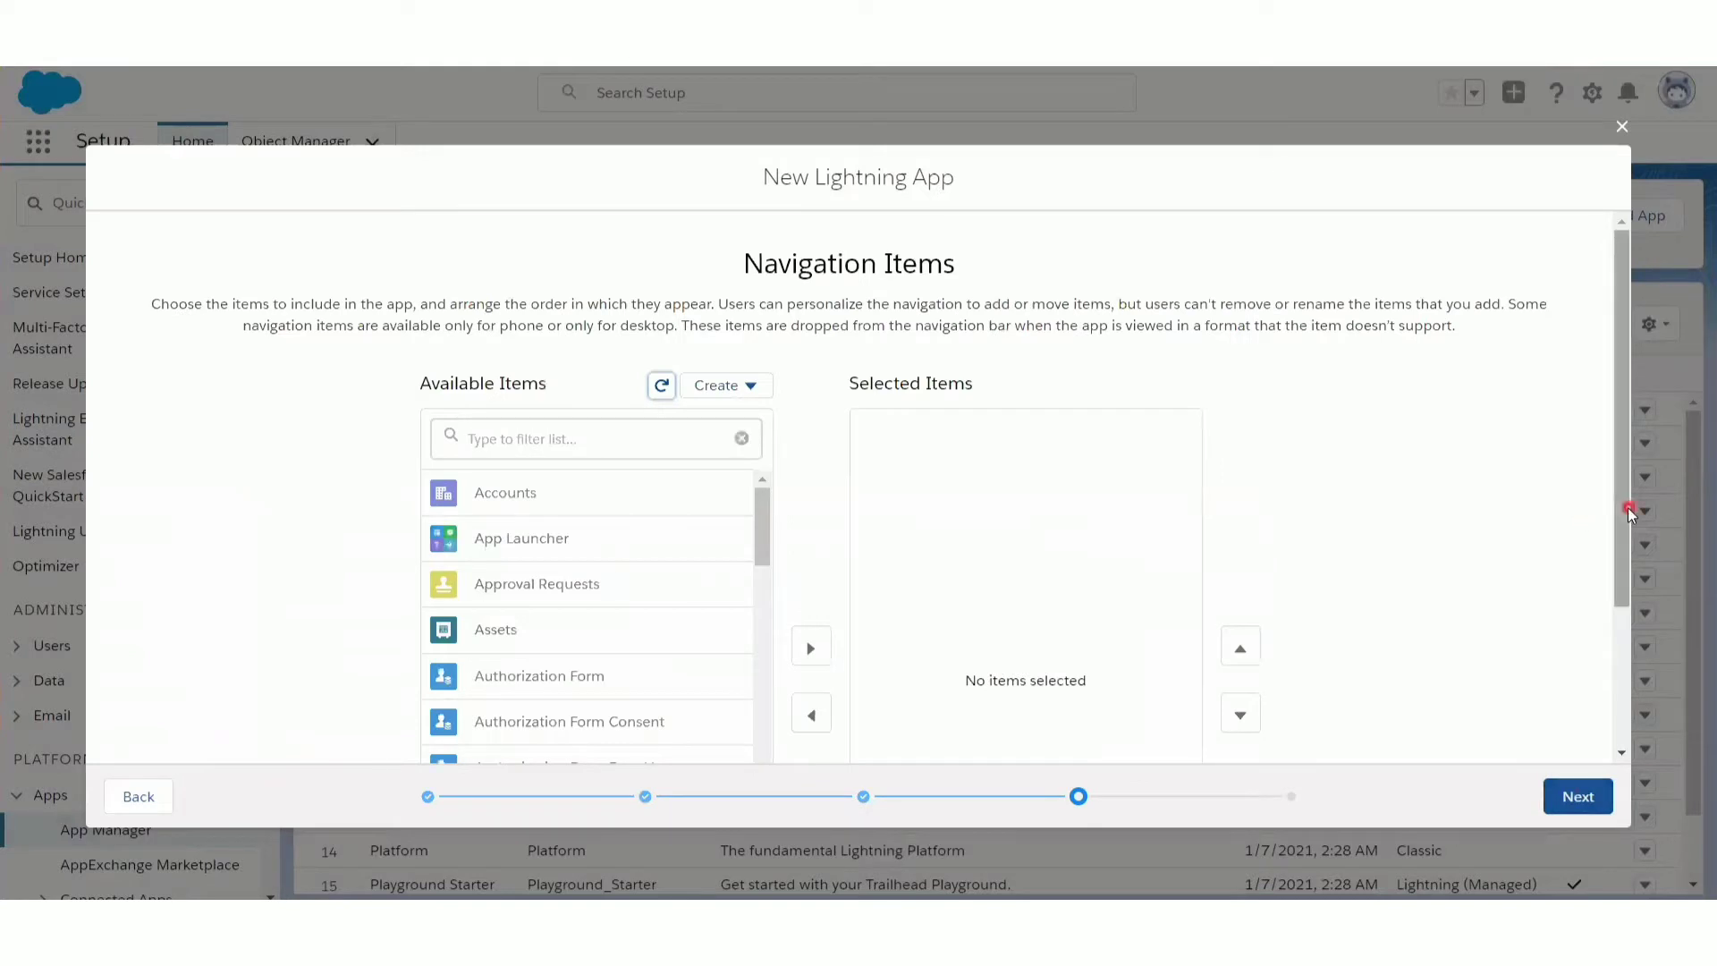
# - Filter the available navigation items by "student" and add students to the app's selected items
pyautogui.moveTo(1627, 509)
pyautogui.mouseDown()
pyautogui.moveTo(1626, 540)
pyautogui.moveTo(1629, 478)
pyautogui.mouseUp()
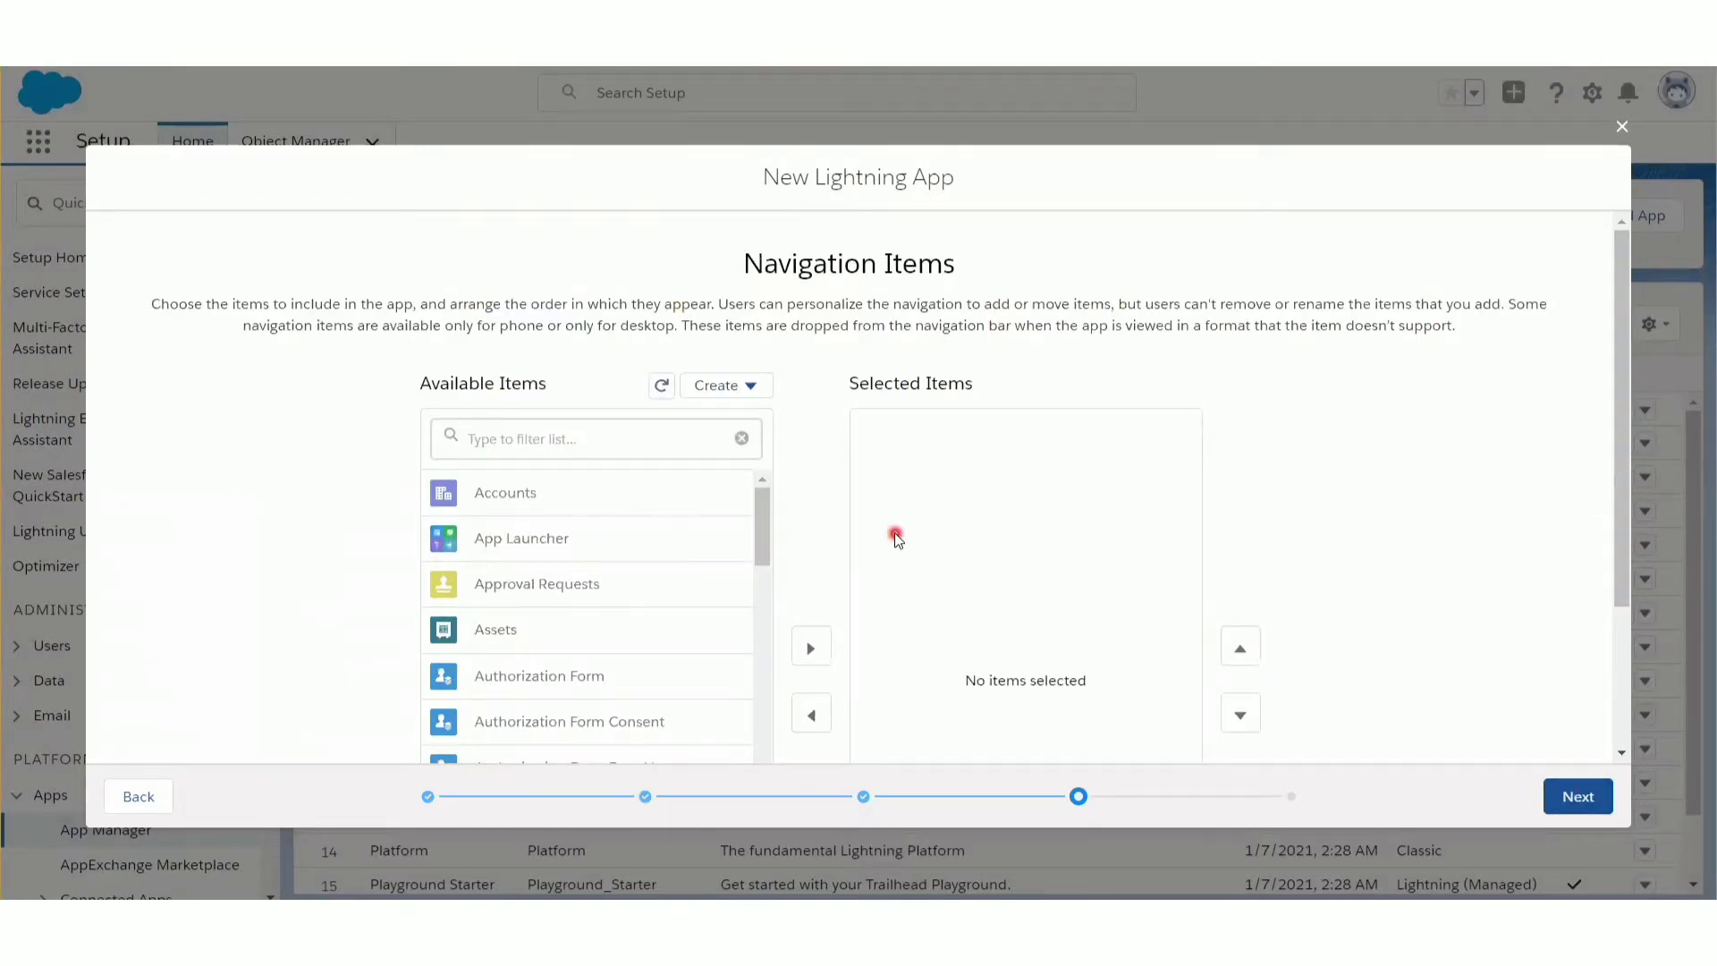
pyautogui.click(503, 439)
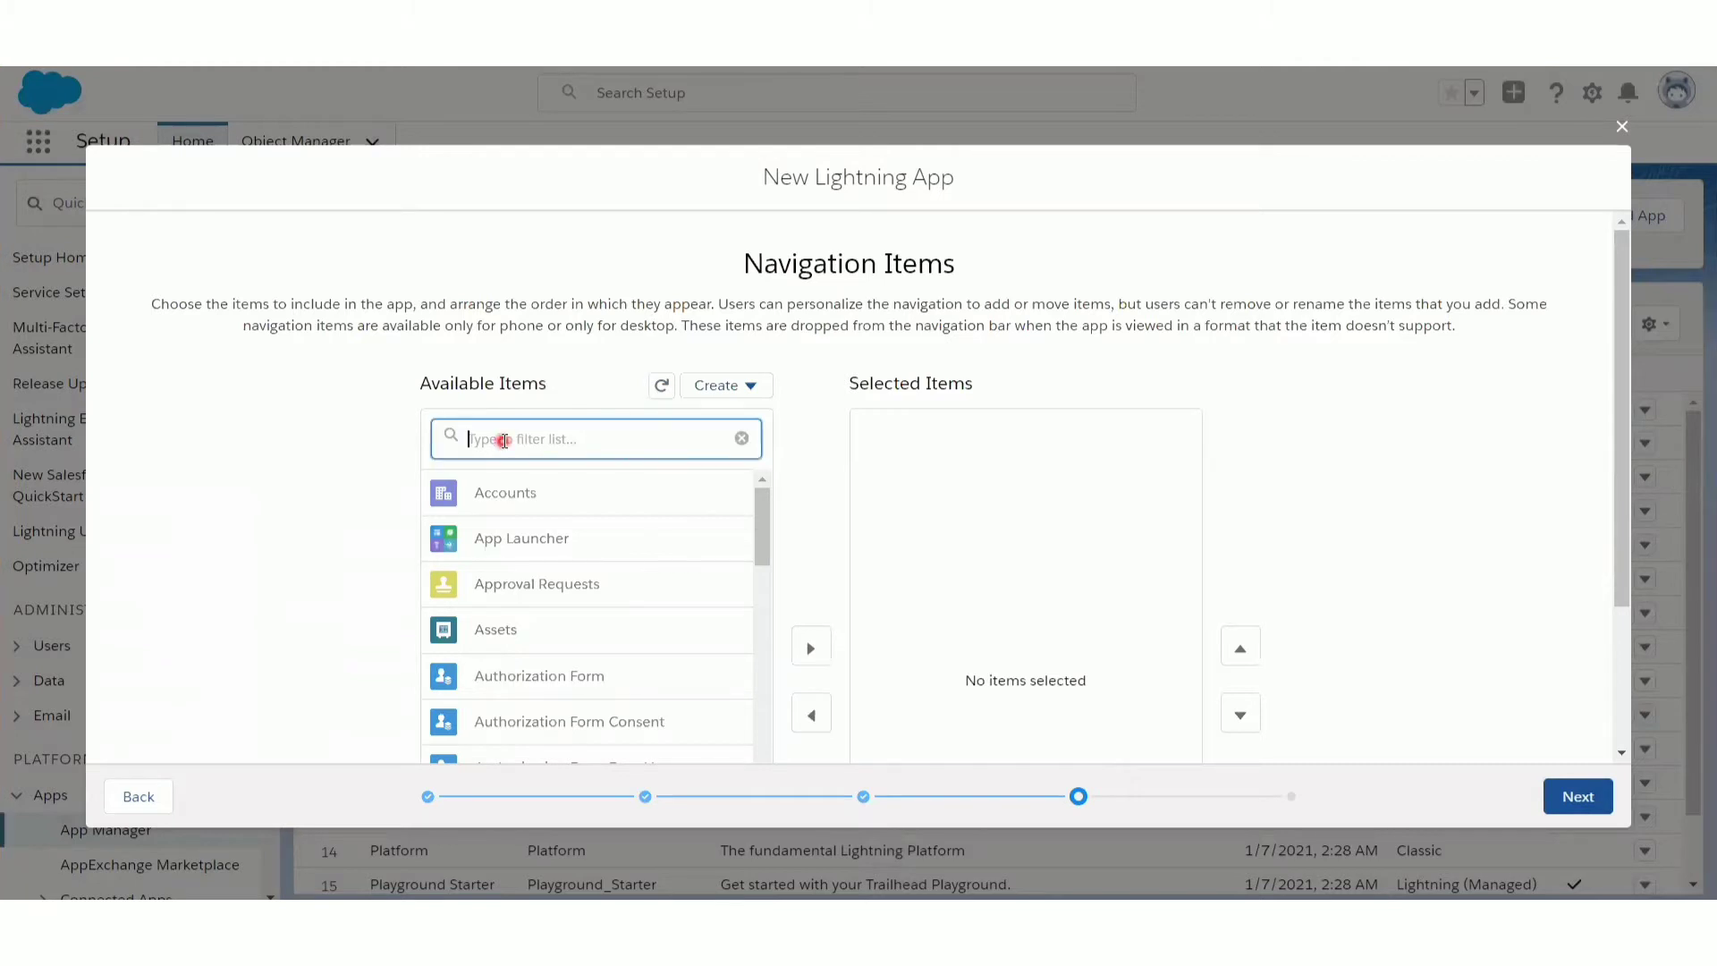
pyautogui.write('studen')
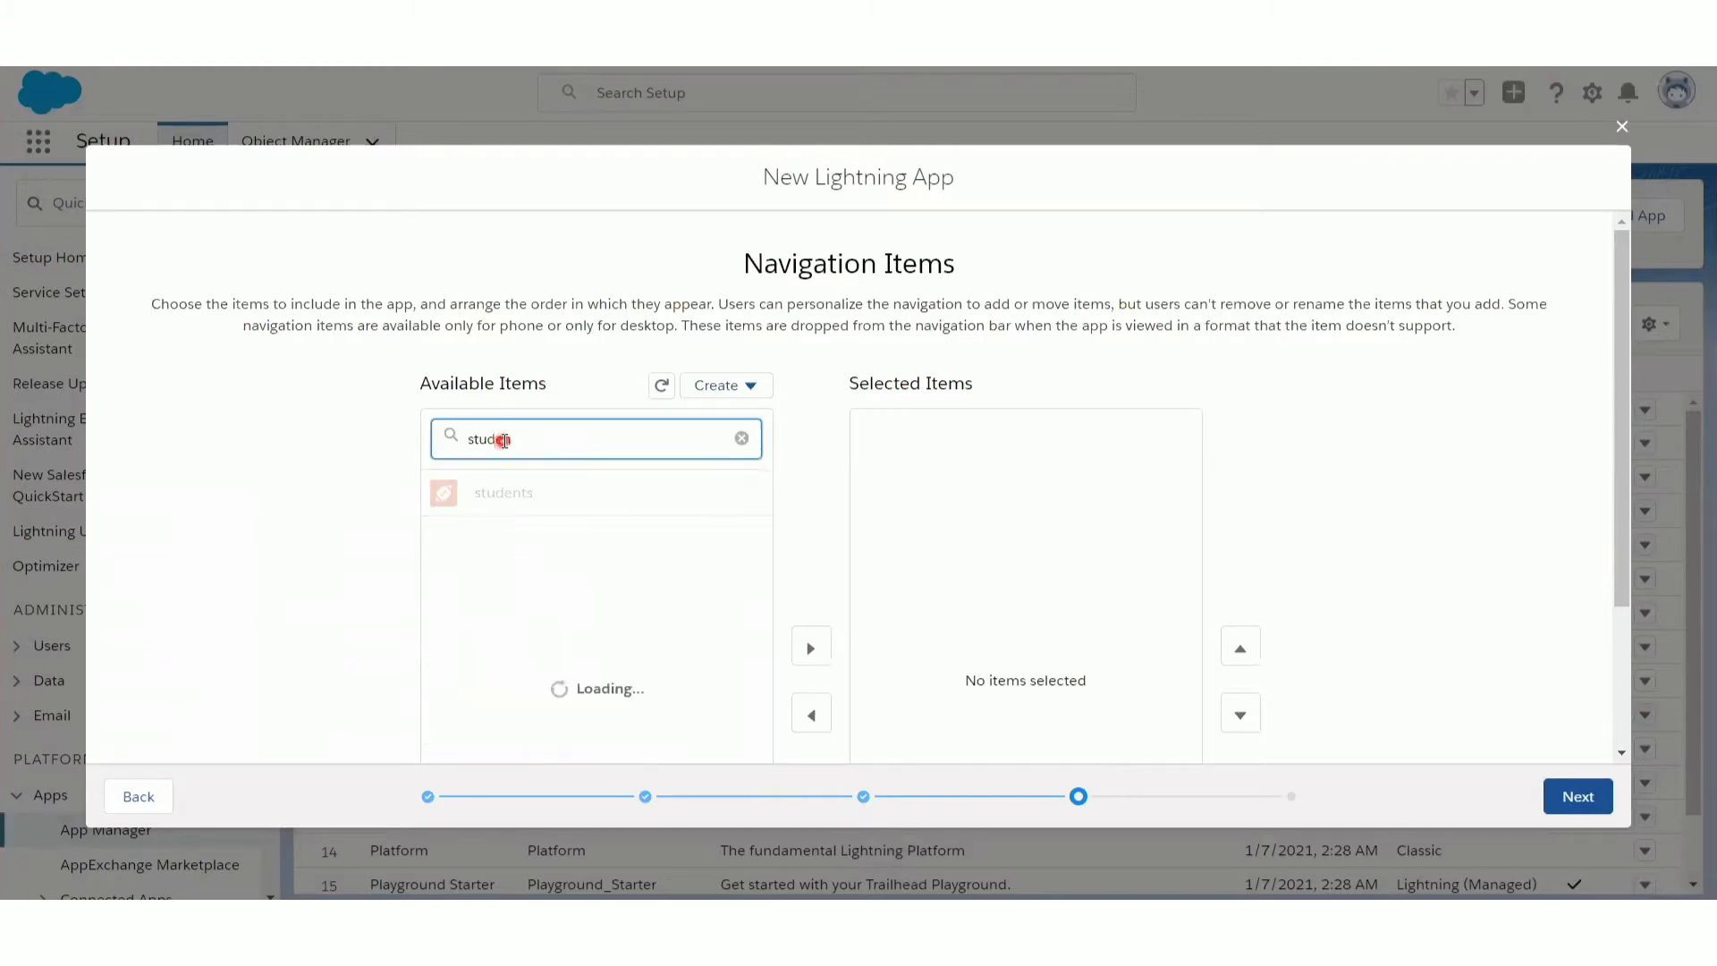
pyautogui.write('t')
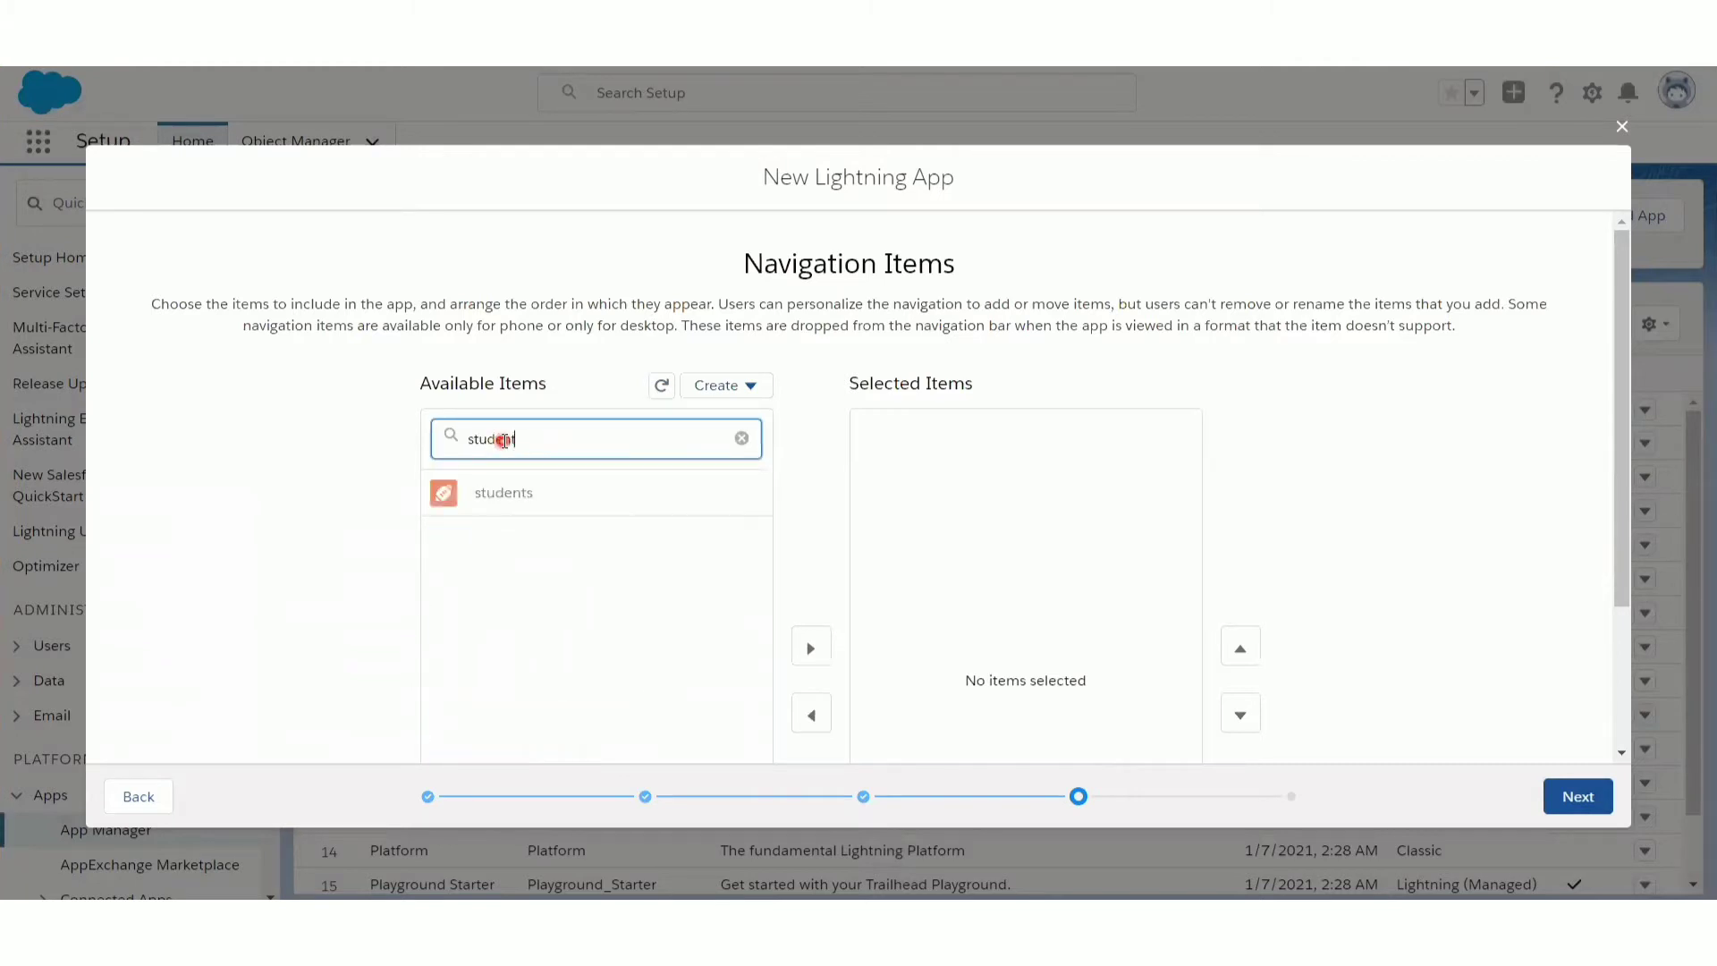
pyautogui.click(531, 492)
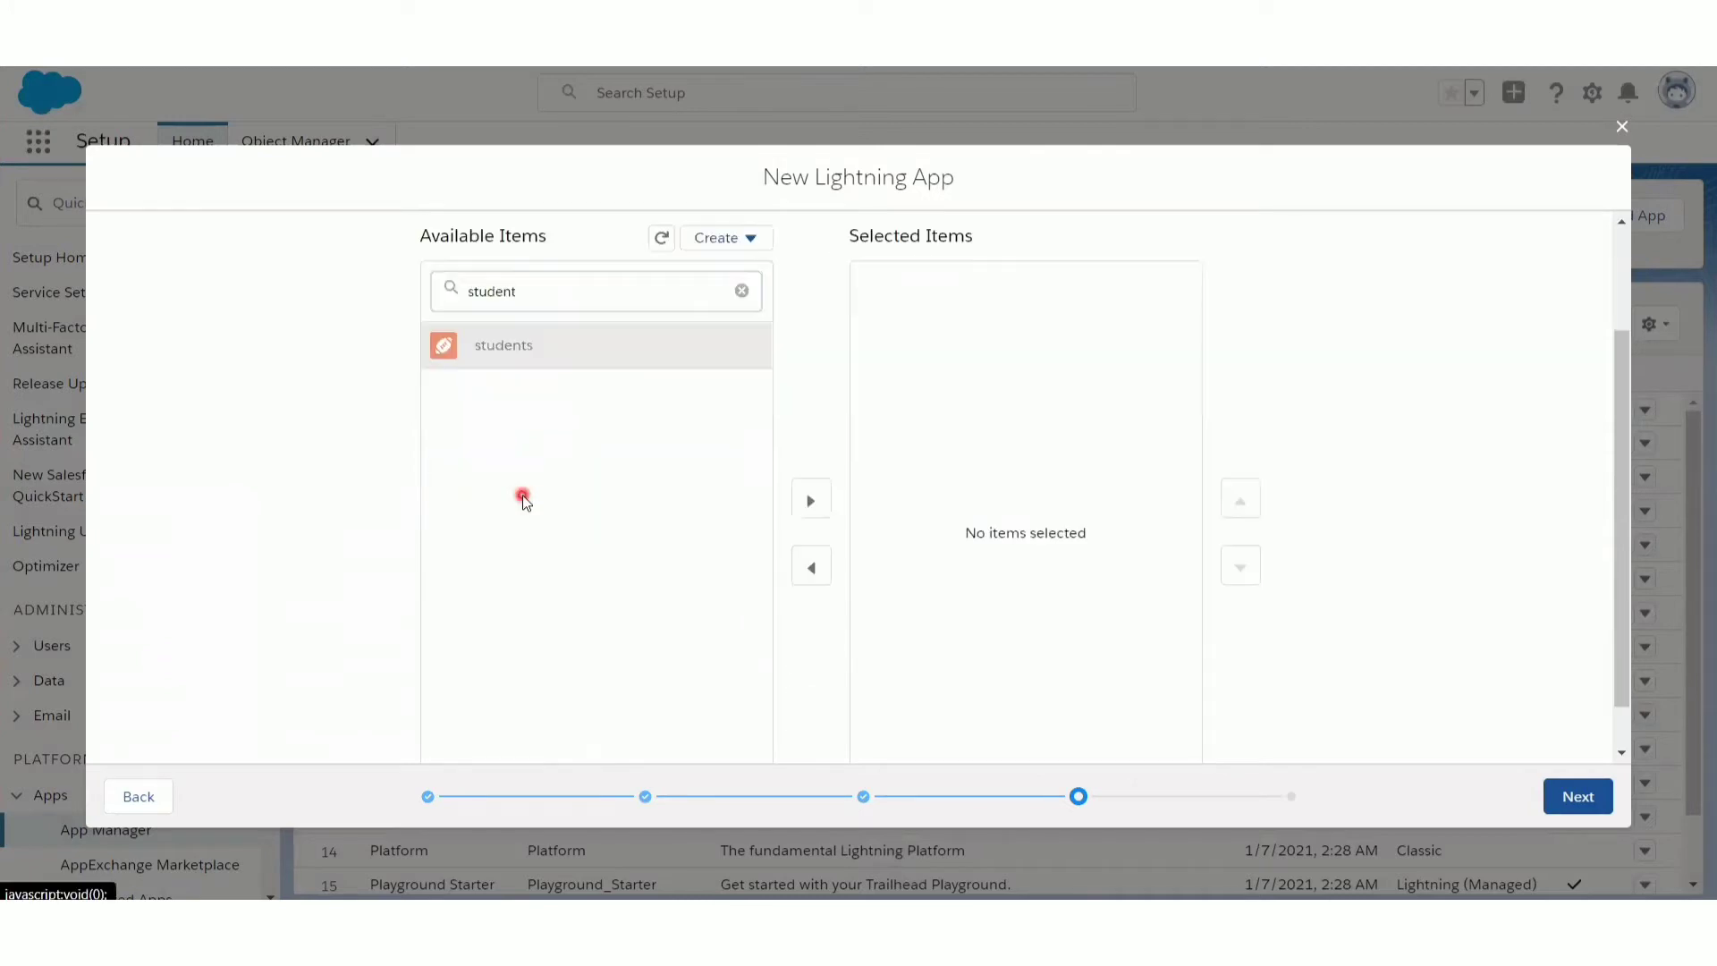
pyautogui.click(812, 503)
# - Filter the available navigation items by "report" and add Reports to the selected items
pyautogui.click(742, 292)
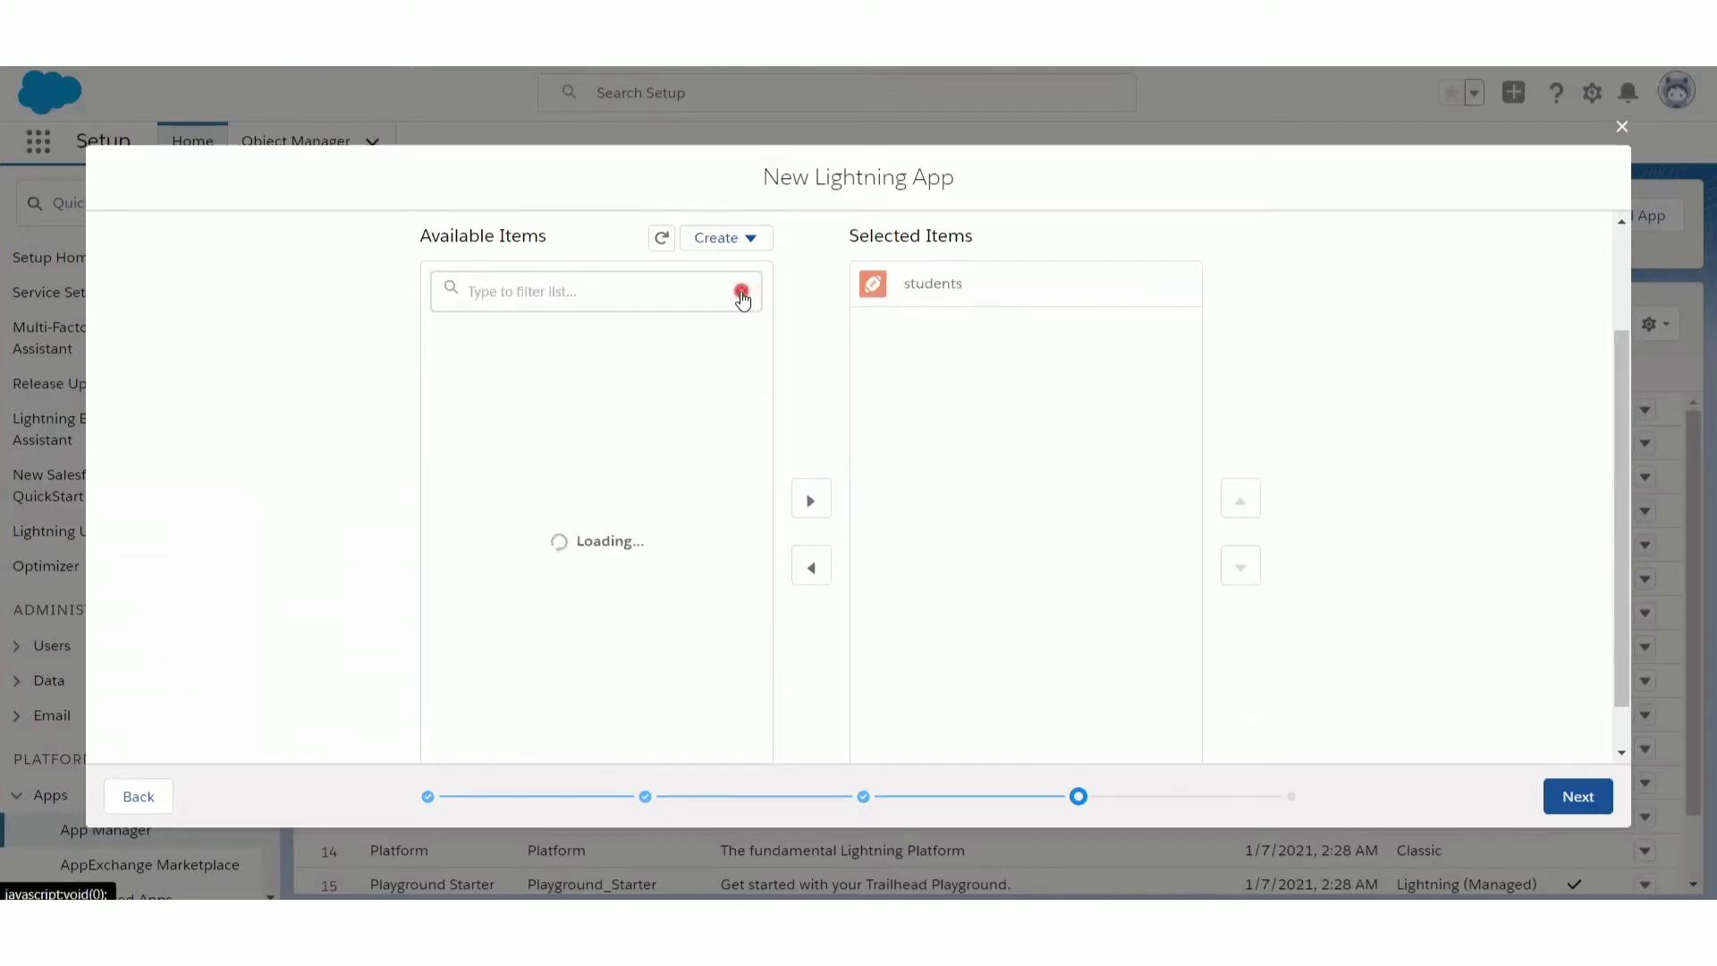
pyautogui.click(666, 295)
pyautogui.write('report')
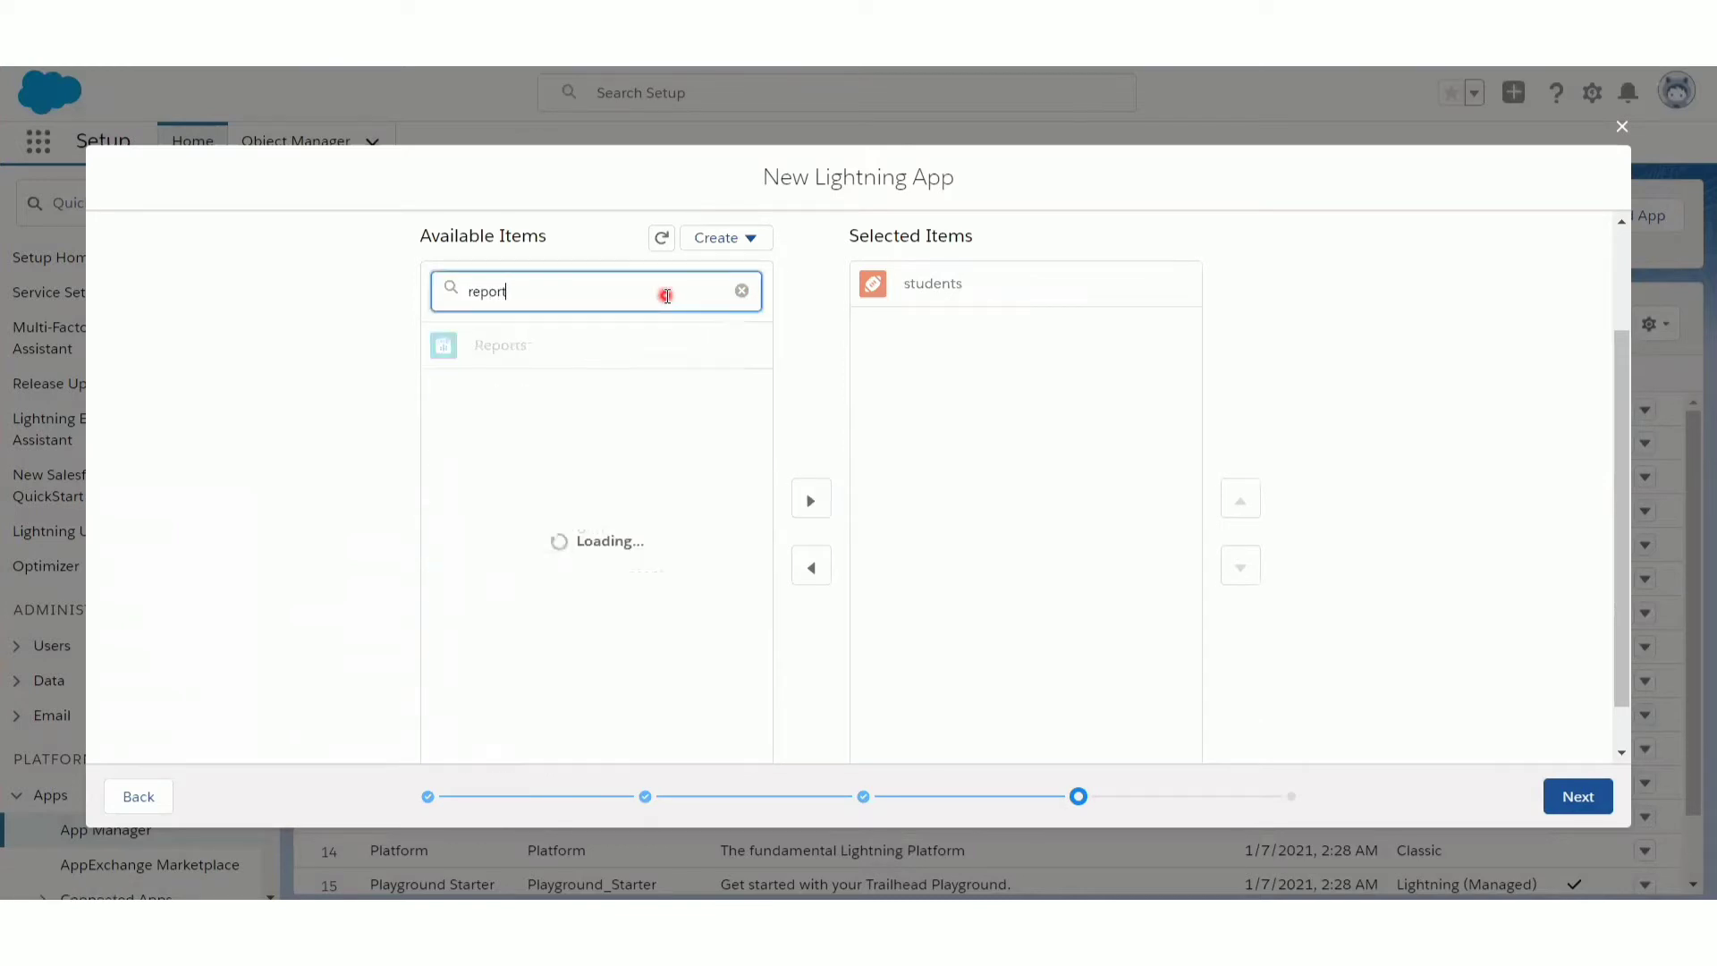
pyautogui.click(613, 354)
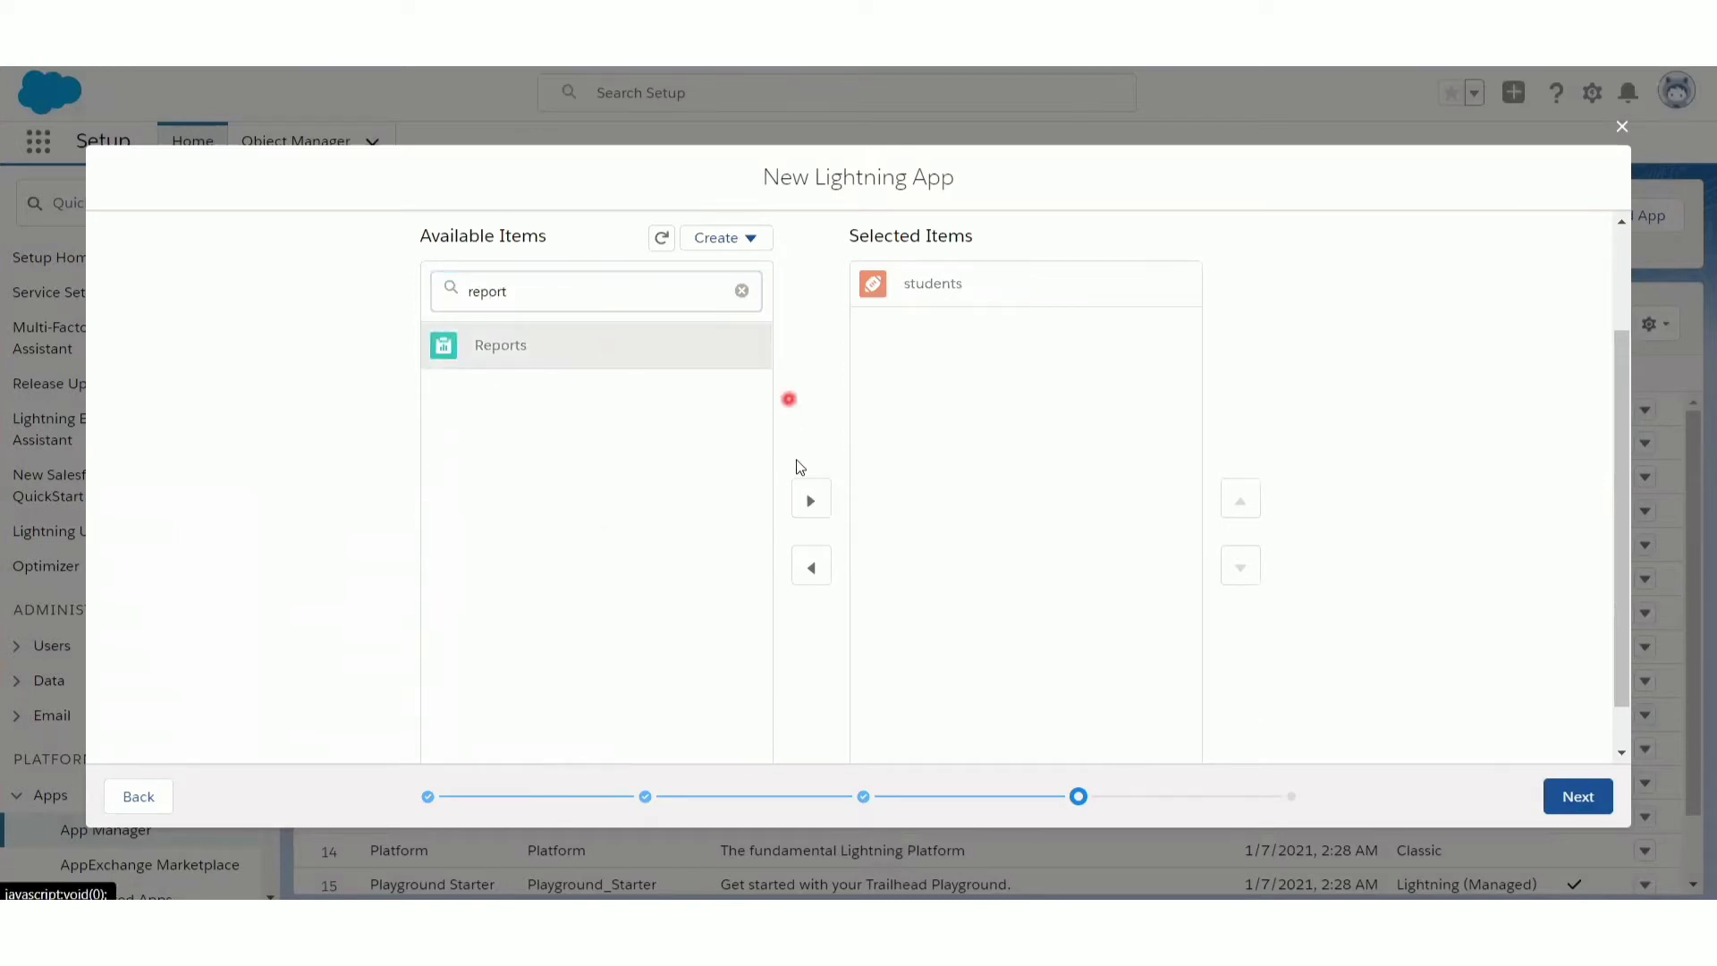
pyautogui.click(811, 500)
# - Add Dashboards to the selected navigation items and continue to the user profiles
pyautogui.click(743, 292)
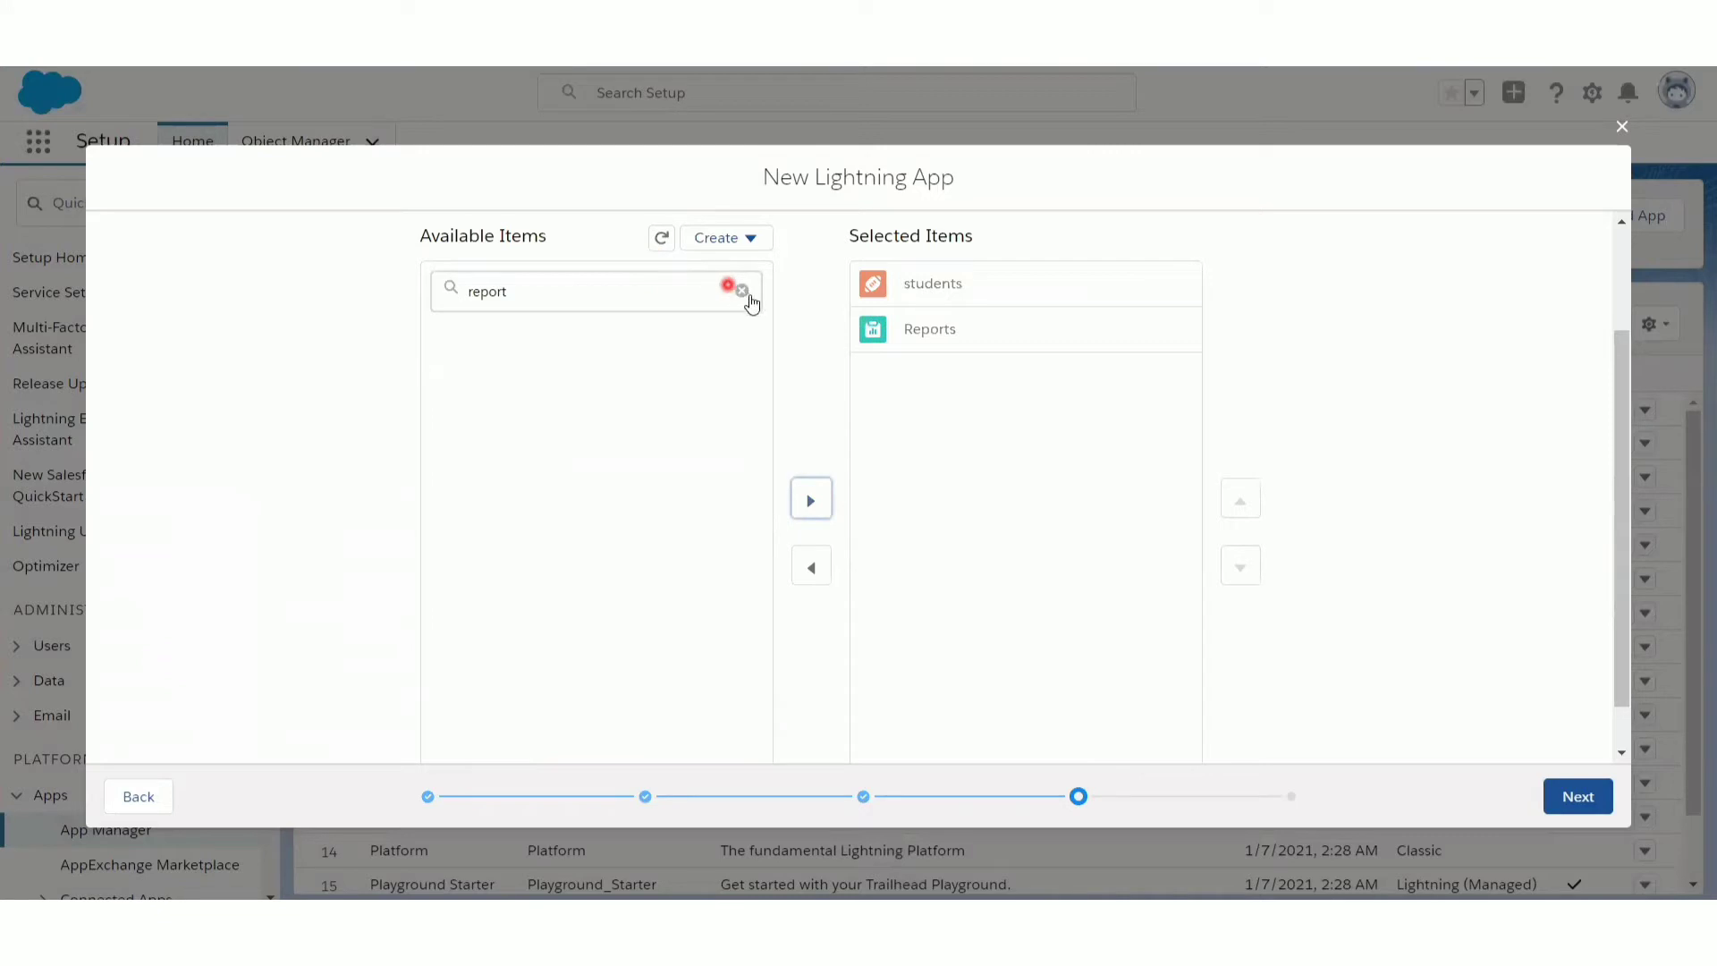
pyautogui.click(539, 284)
pyautogui.write('dash')
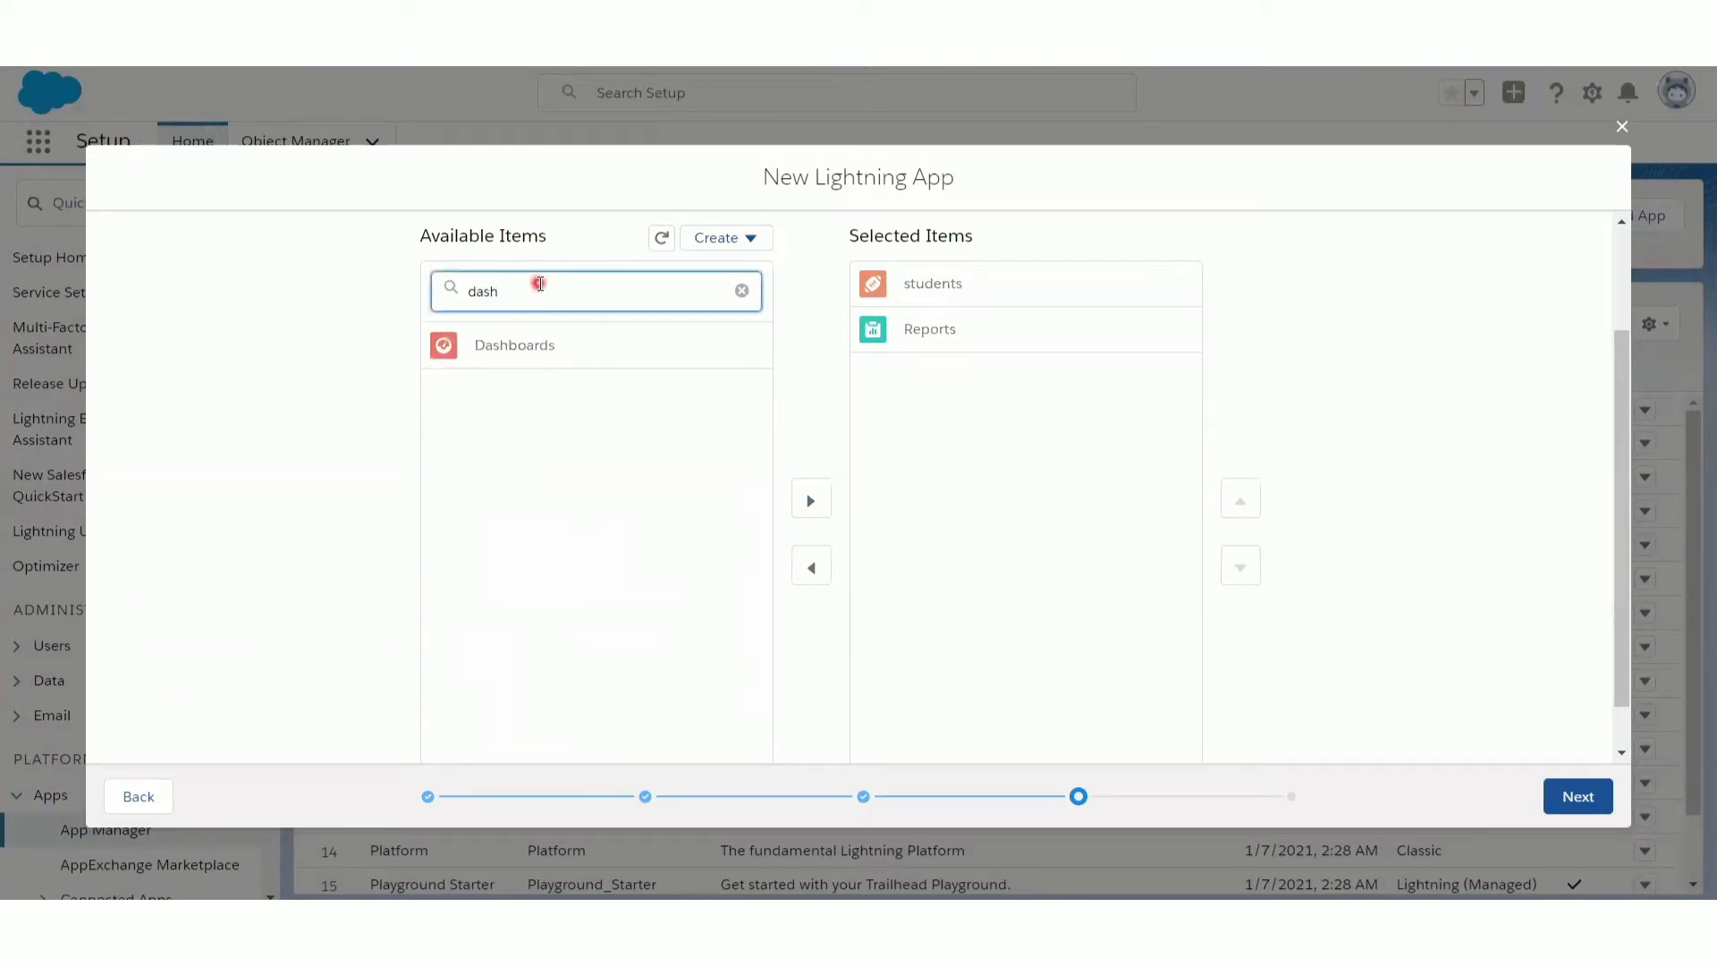
pyautogui.click(519, 347)
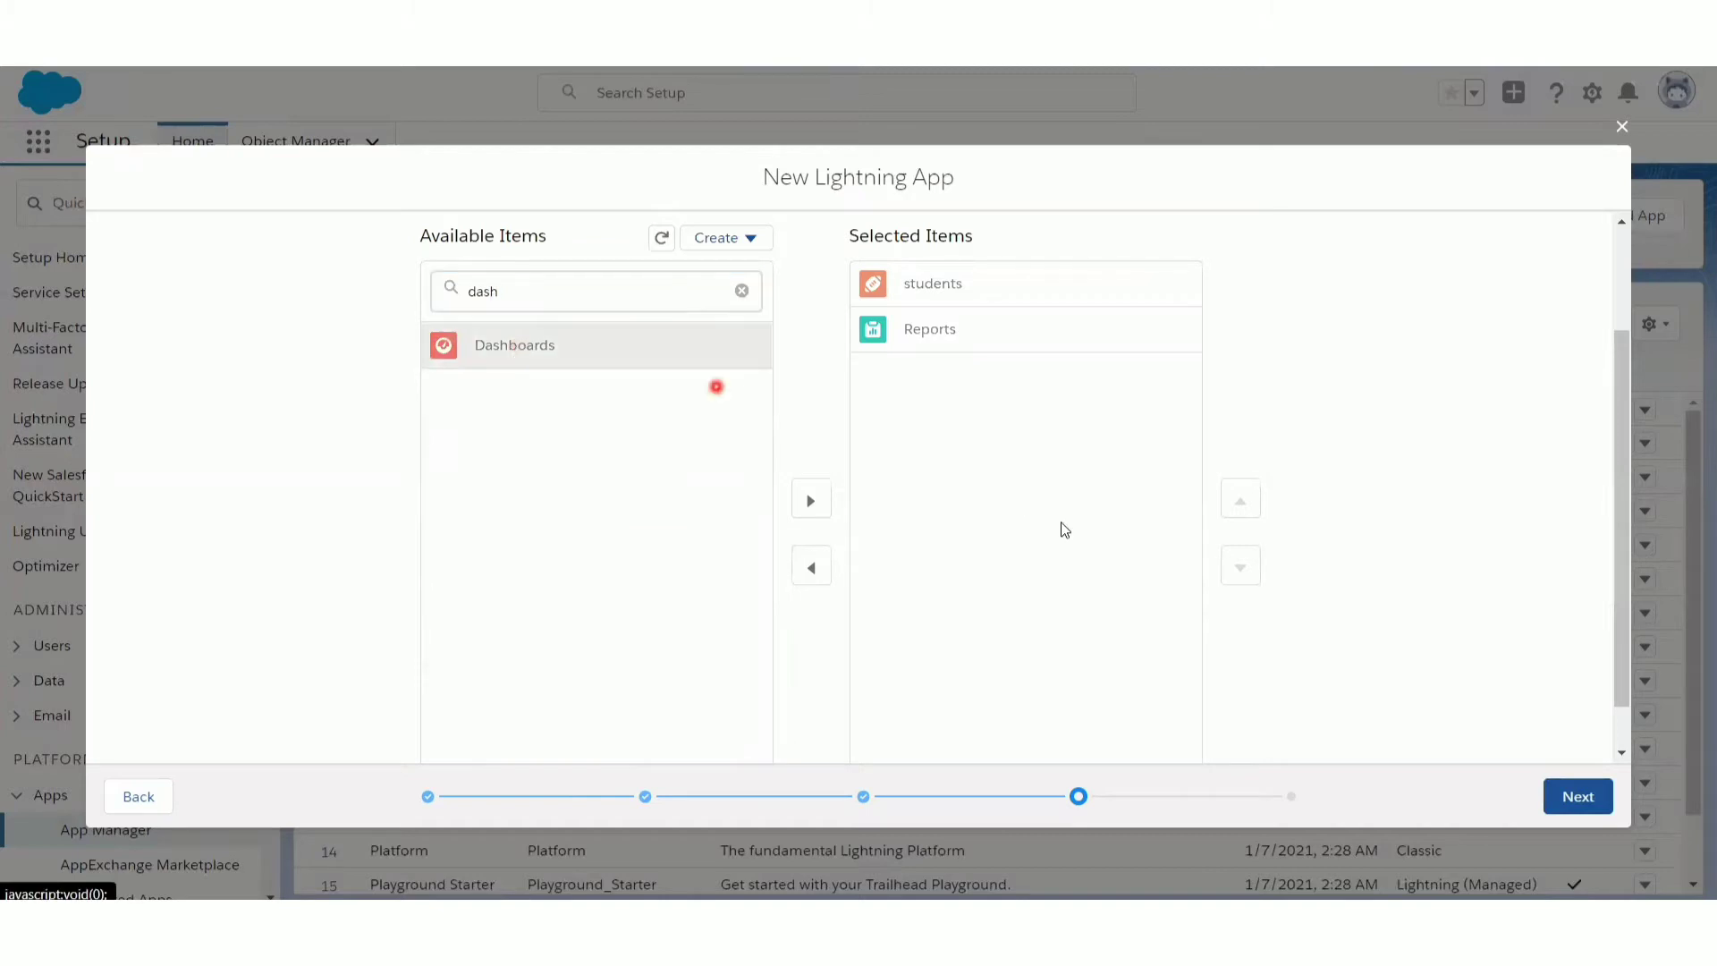
pyautogui.click(825, 507)
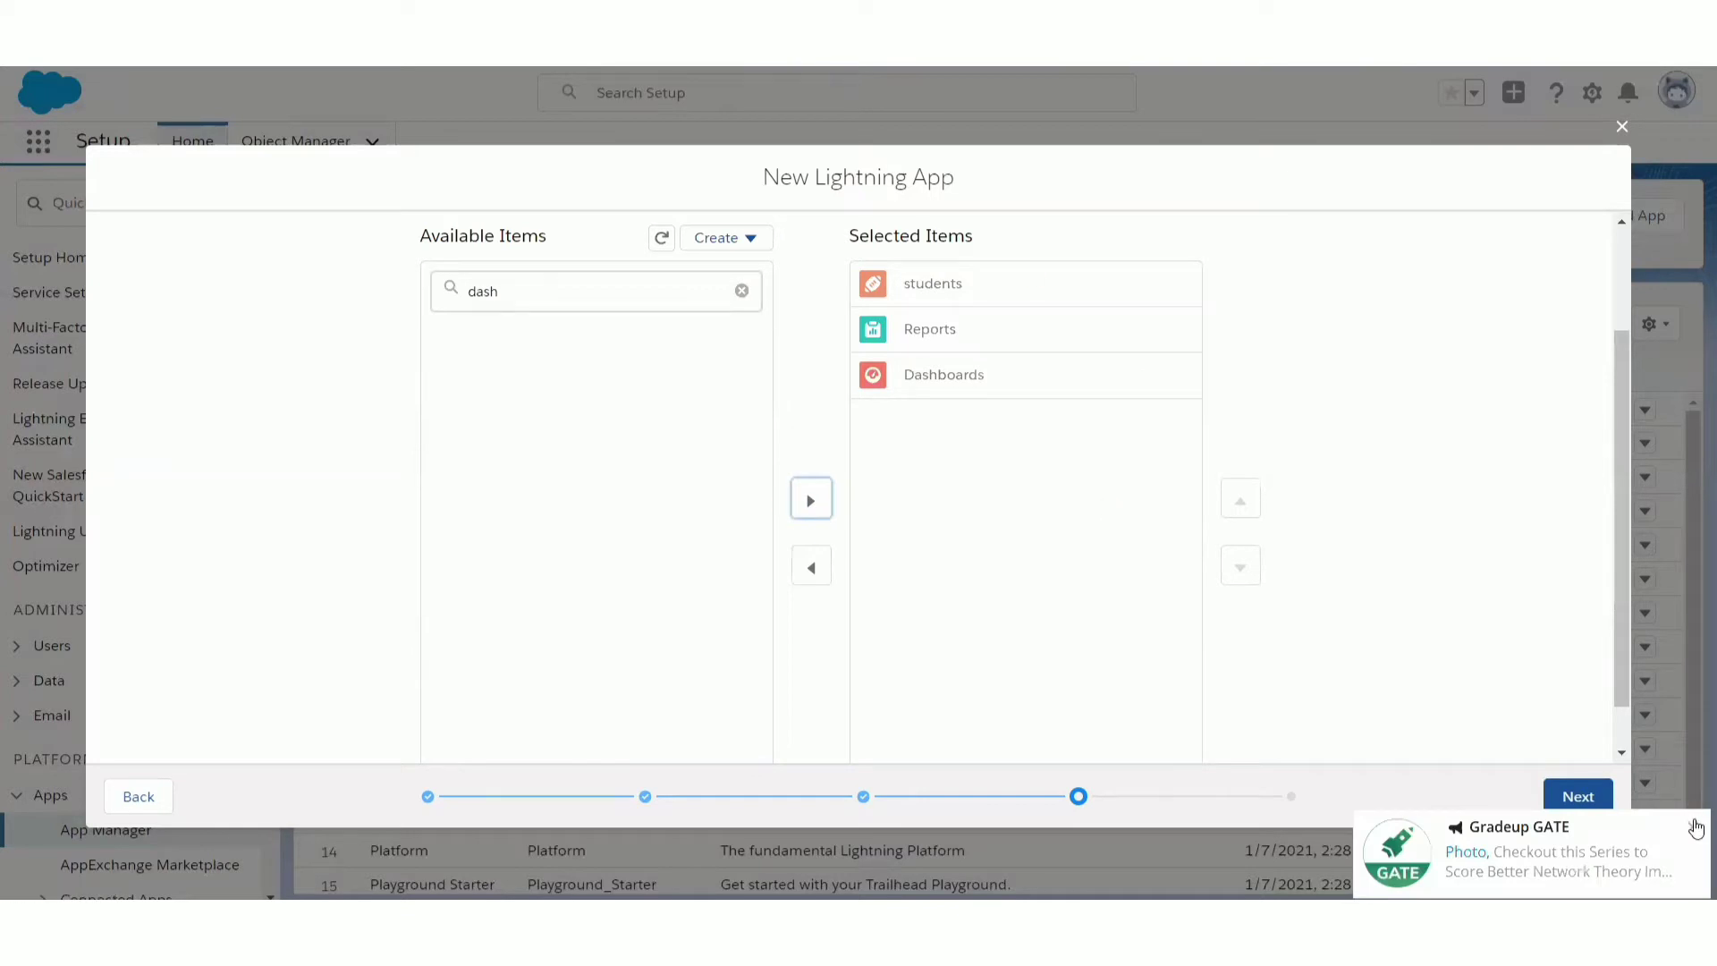
pyautogui.click(1696, 828)
pyautogui.click(1584, 796)
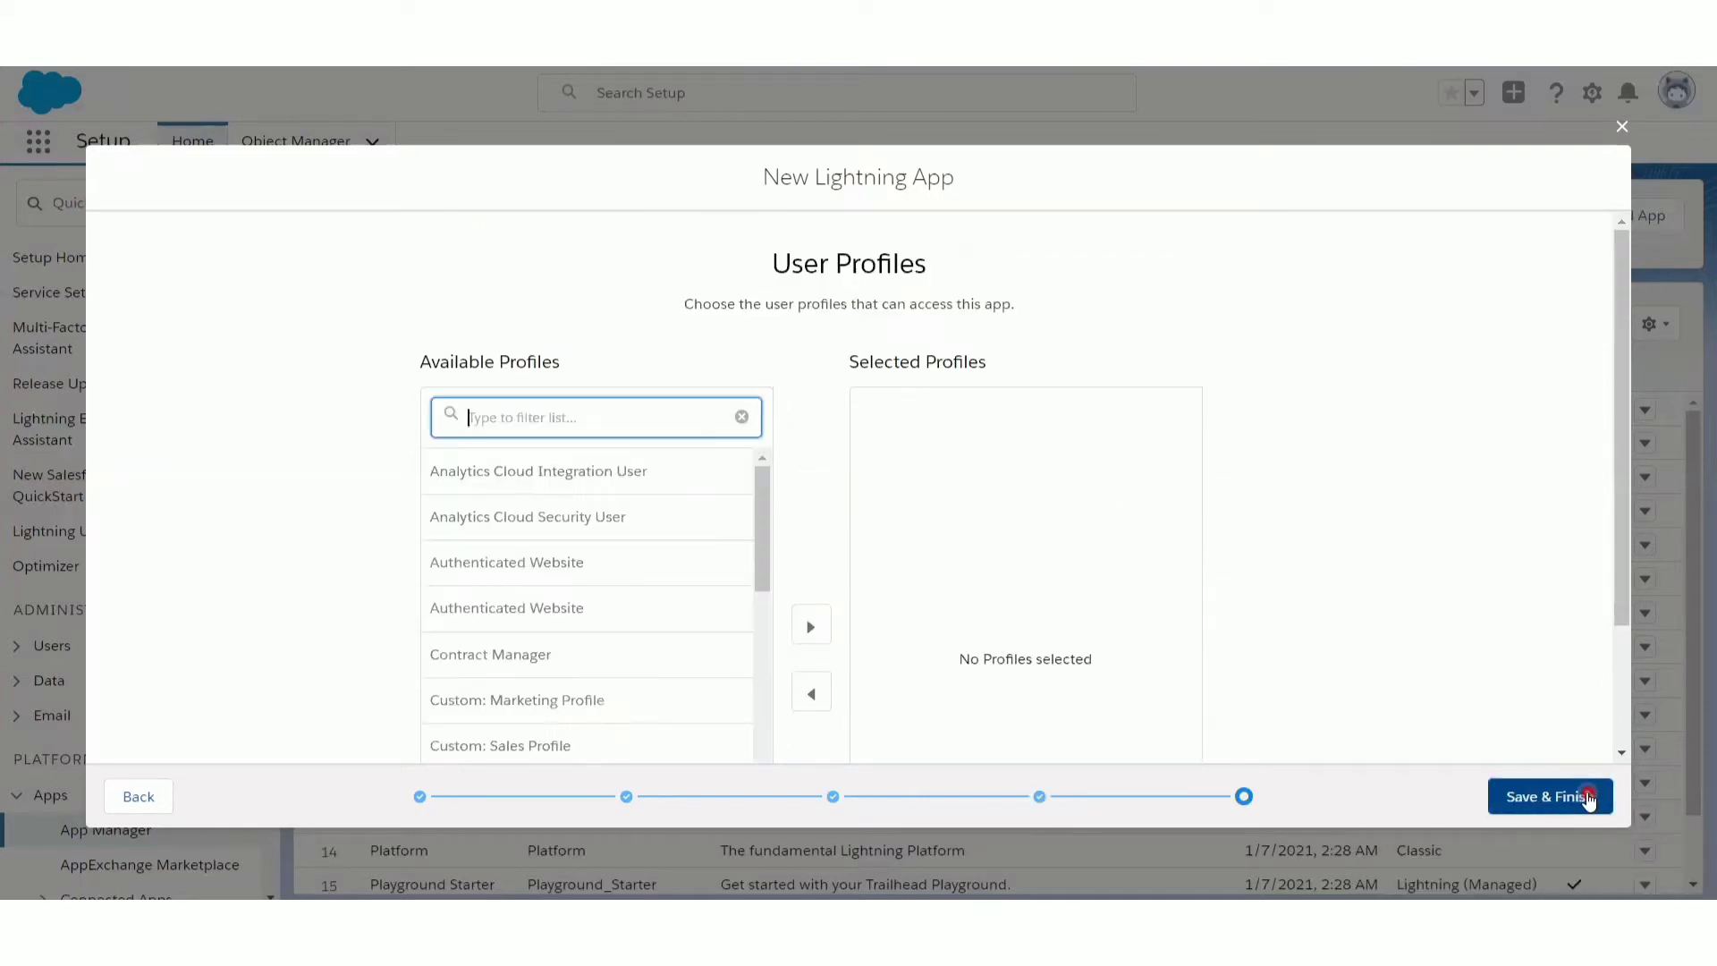
# - Give the System Administrator profile access to the app, then save and finish the new Lightning app
pyautogui.click(766, 512)
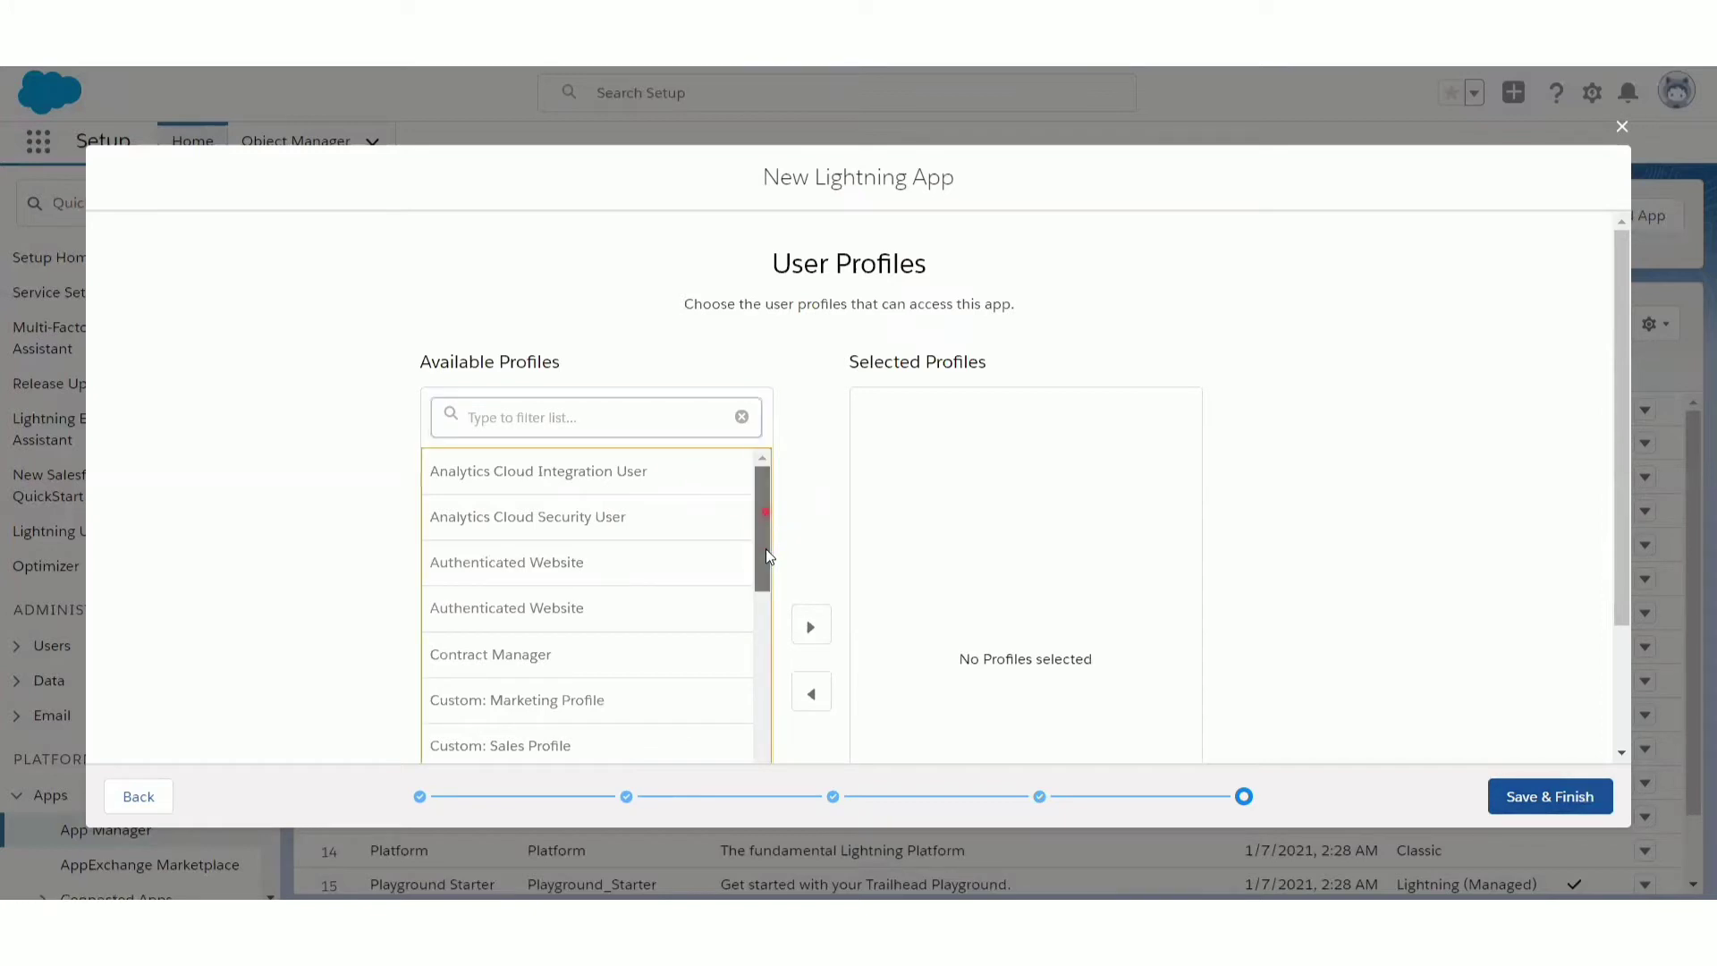
pyautogui.scroll(-10, 764, 560)
pyautogui.click(734, 748)
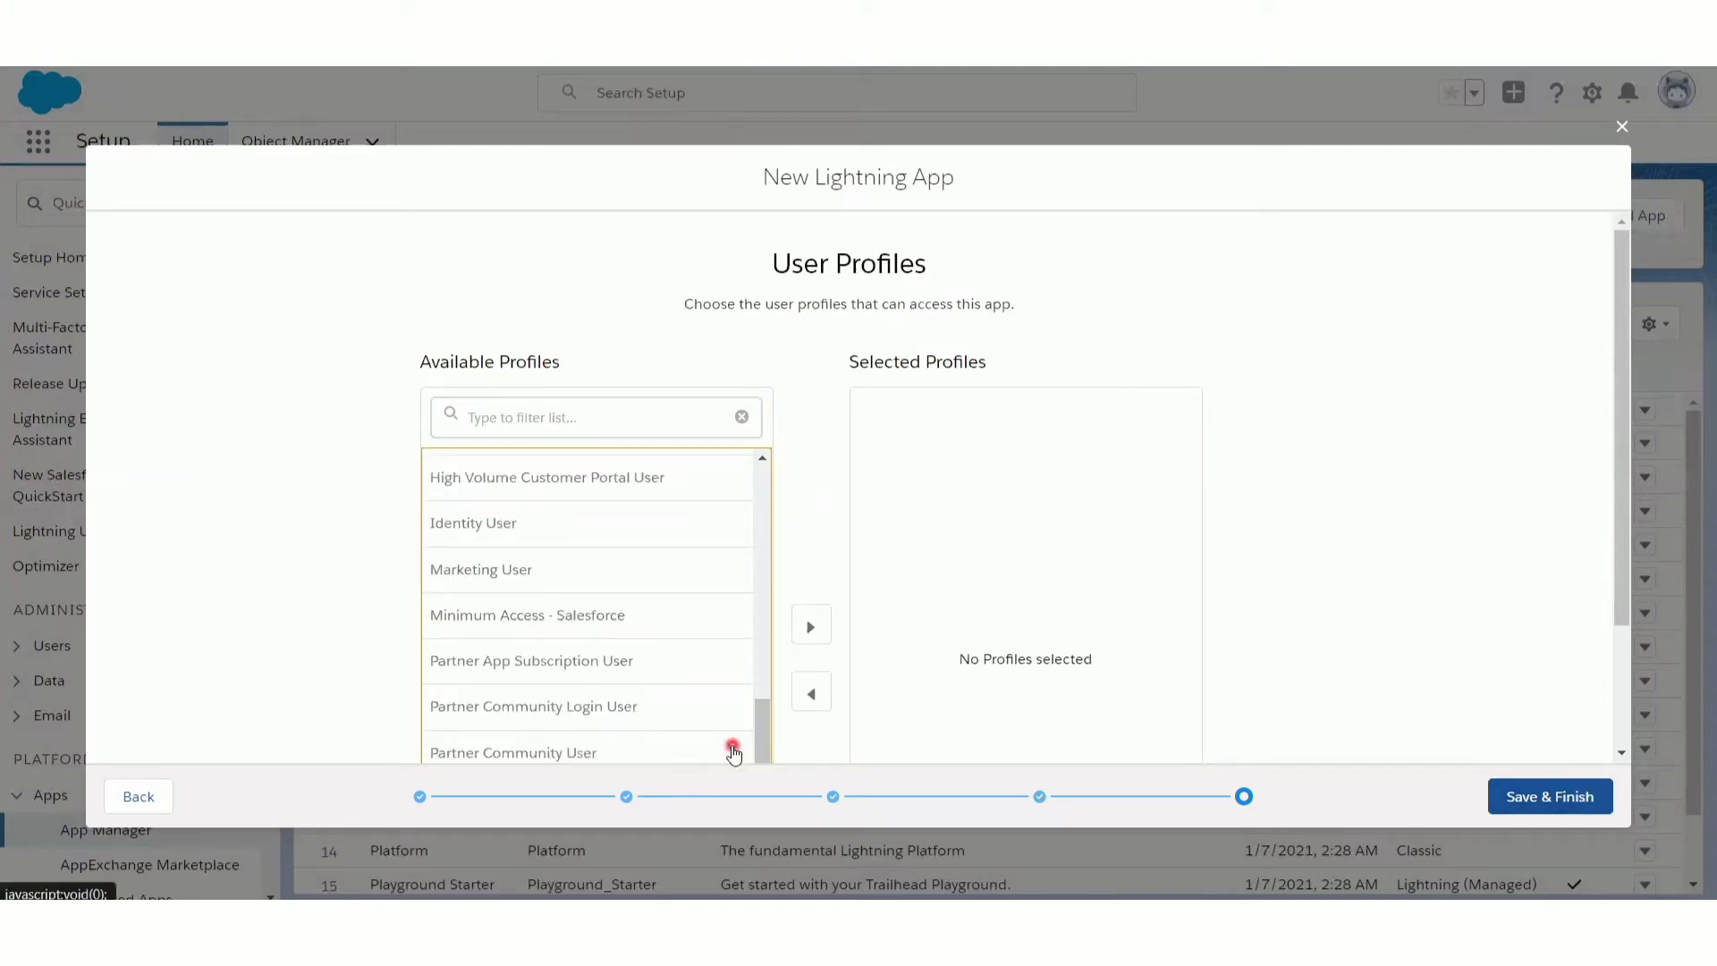
pyautogui.moveTo(761, 754); pyautogui.dragTo(750, 807)
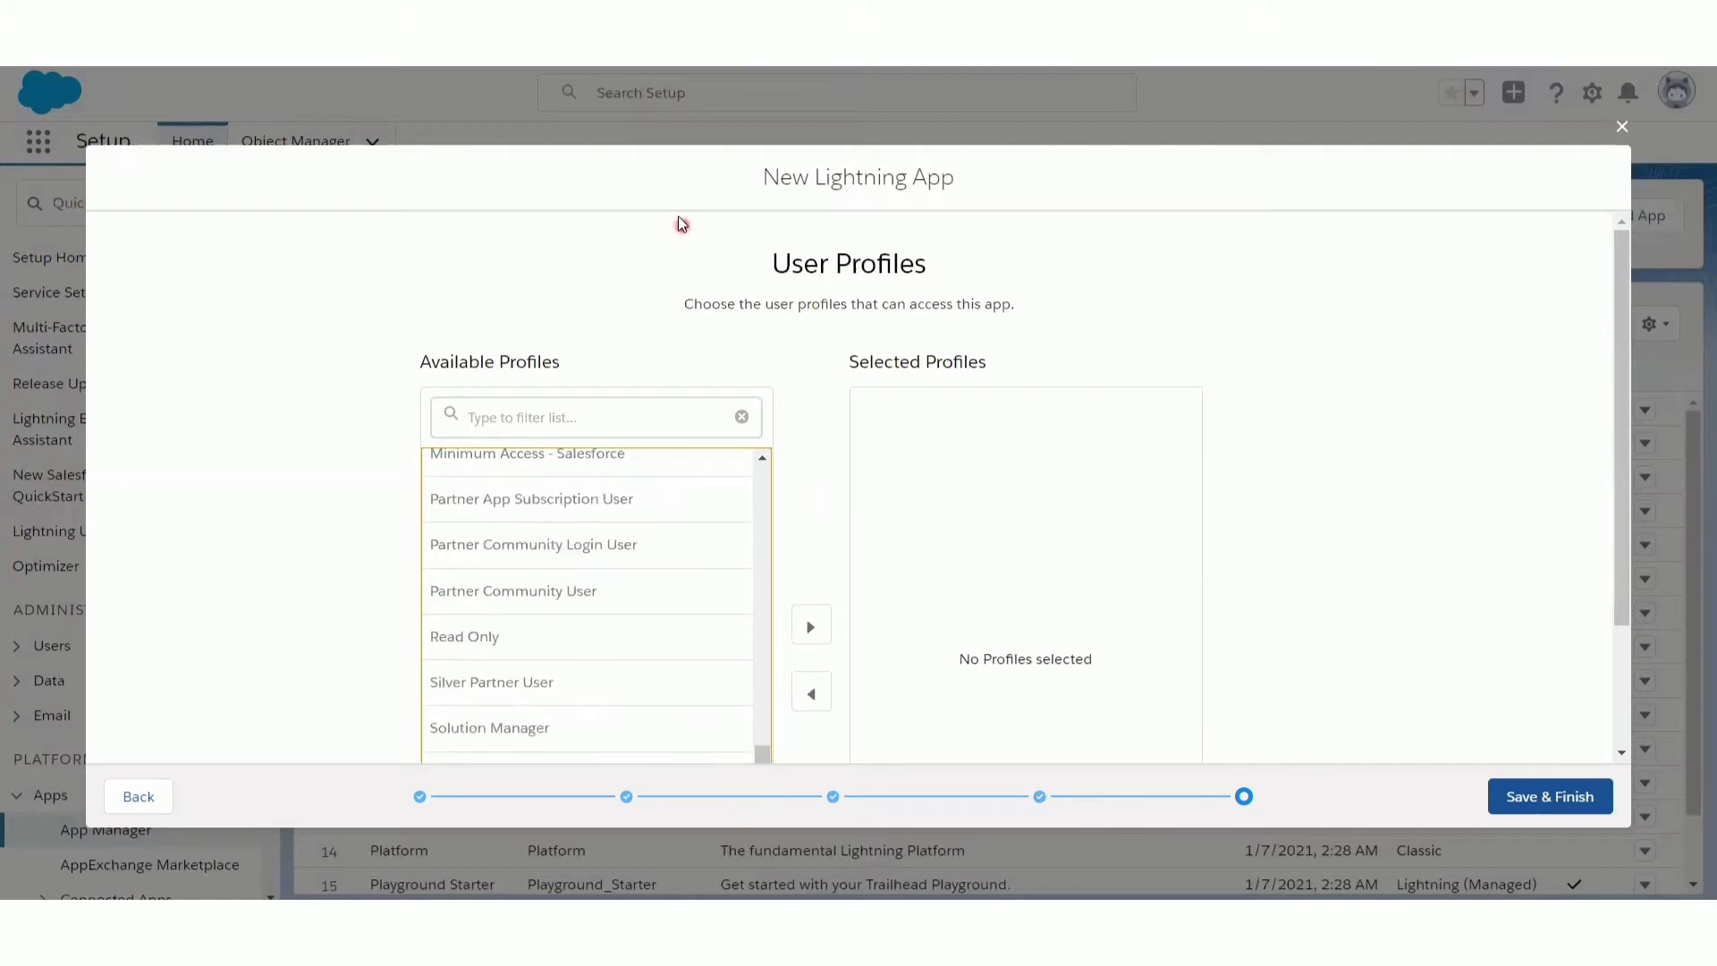
pyautogui.click(563, 411)
pyautogui.write('sy')
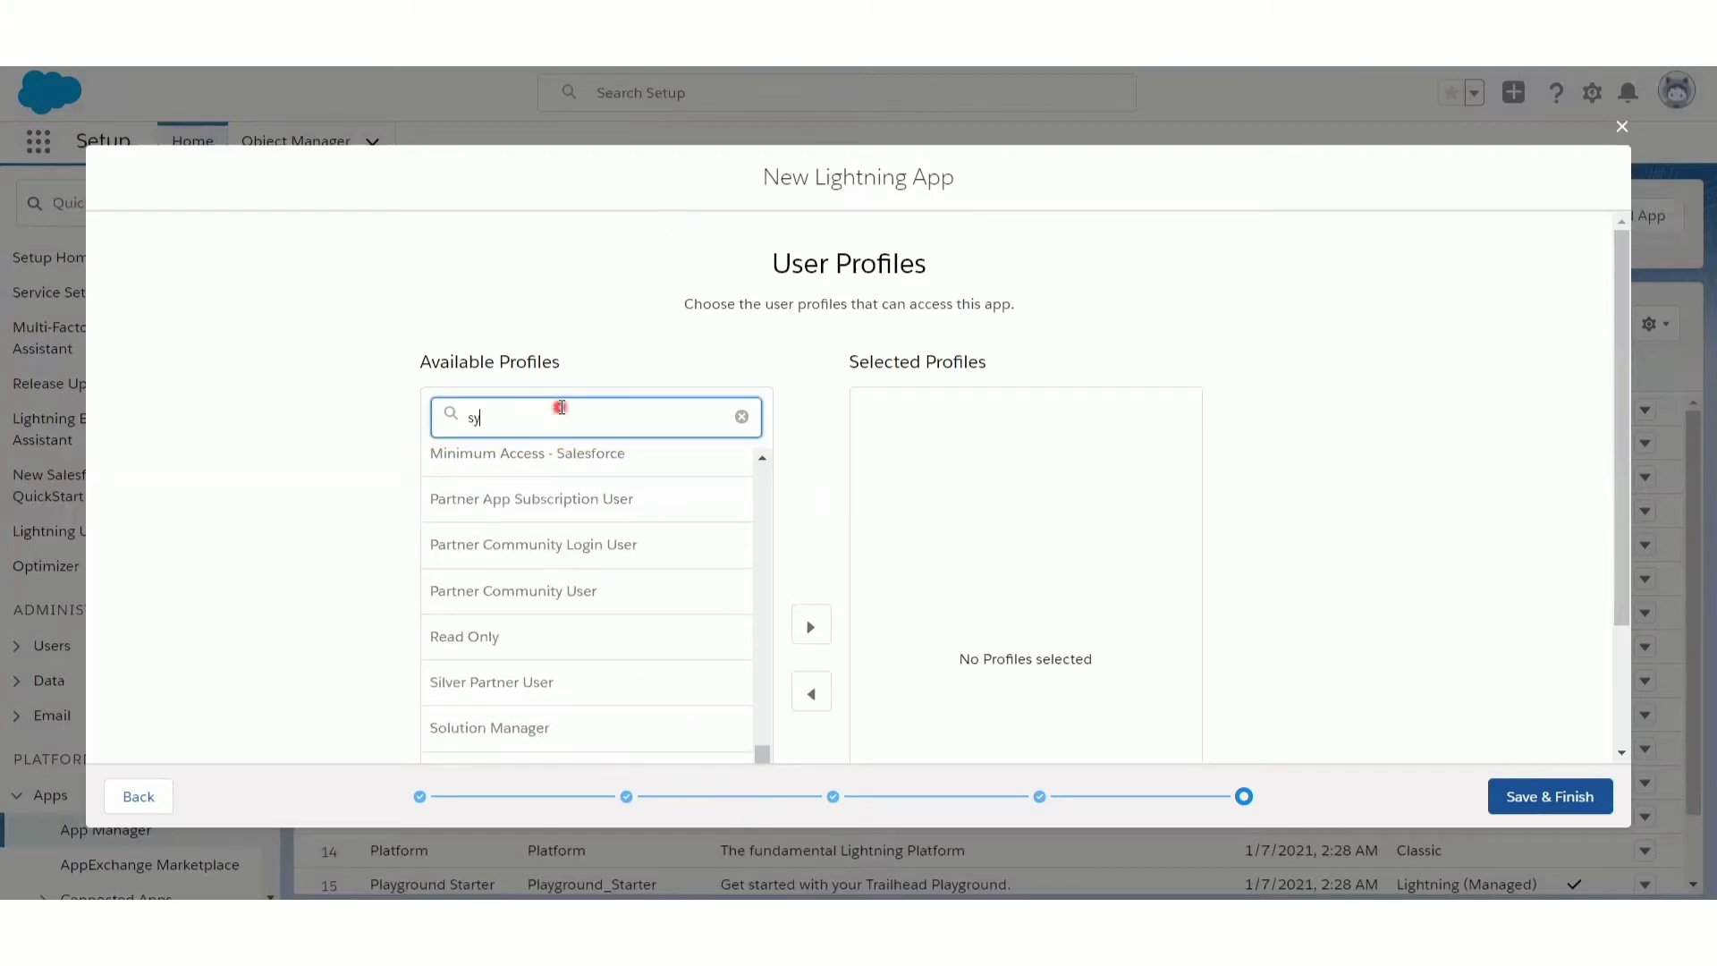
pyautogui.write('st')
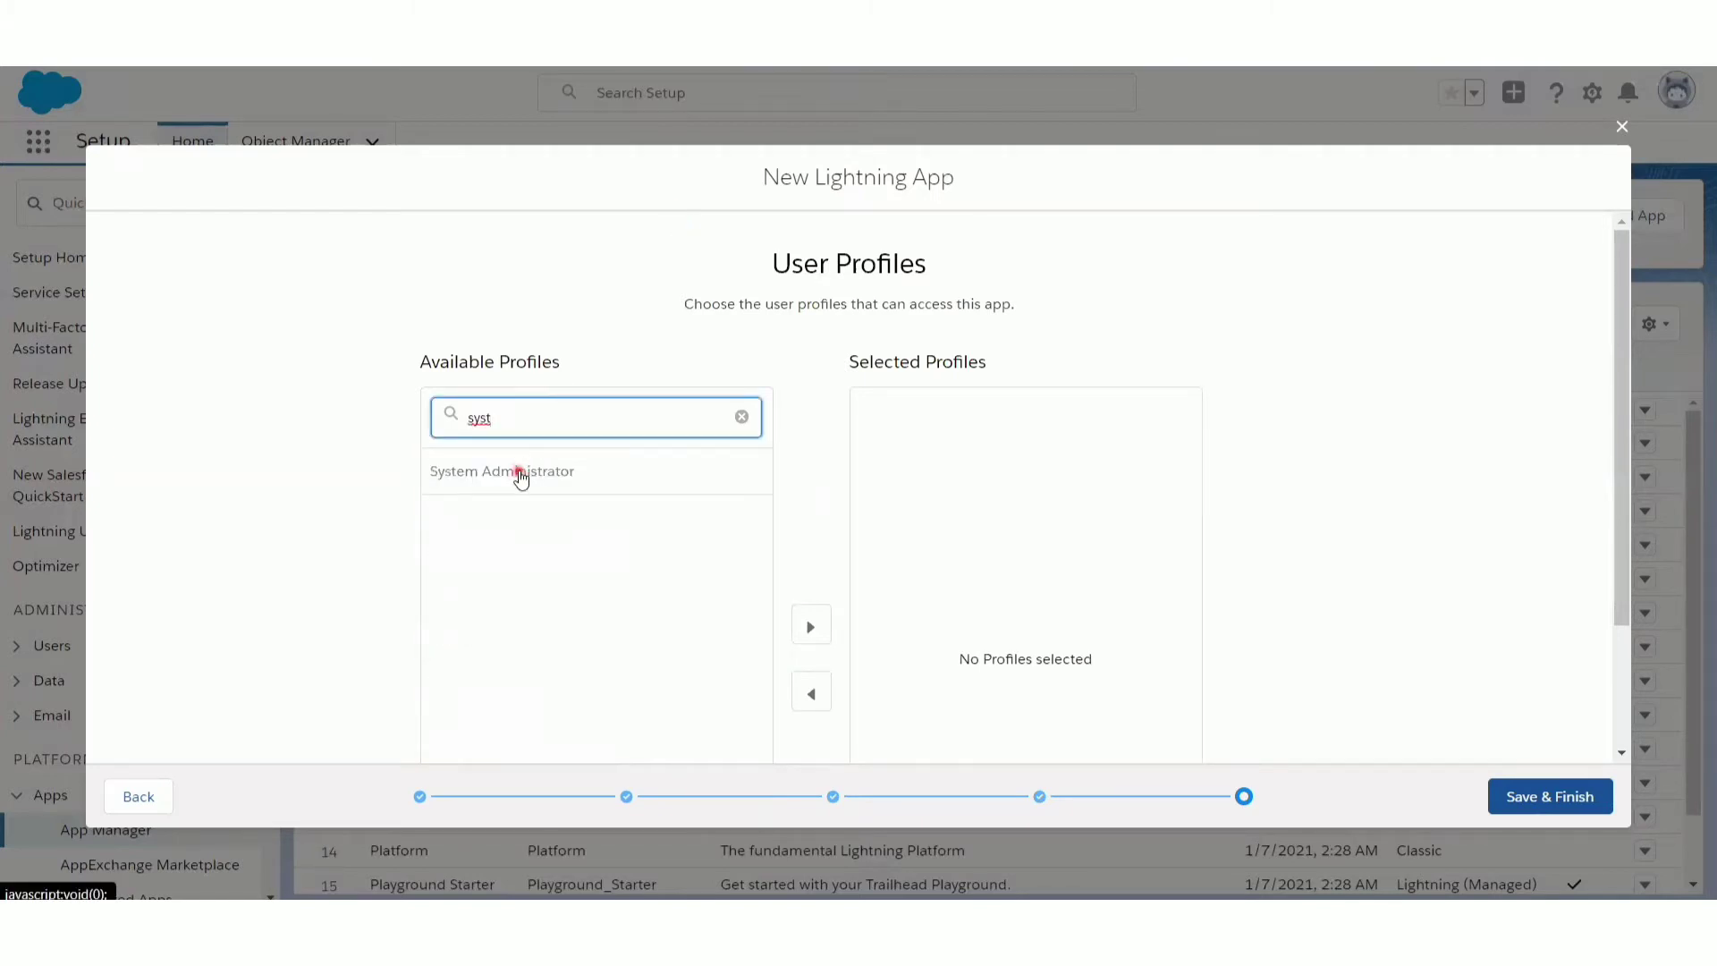
pyautogui.click(521, 480)
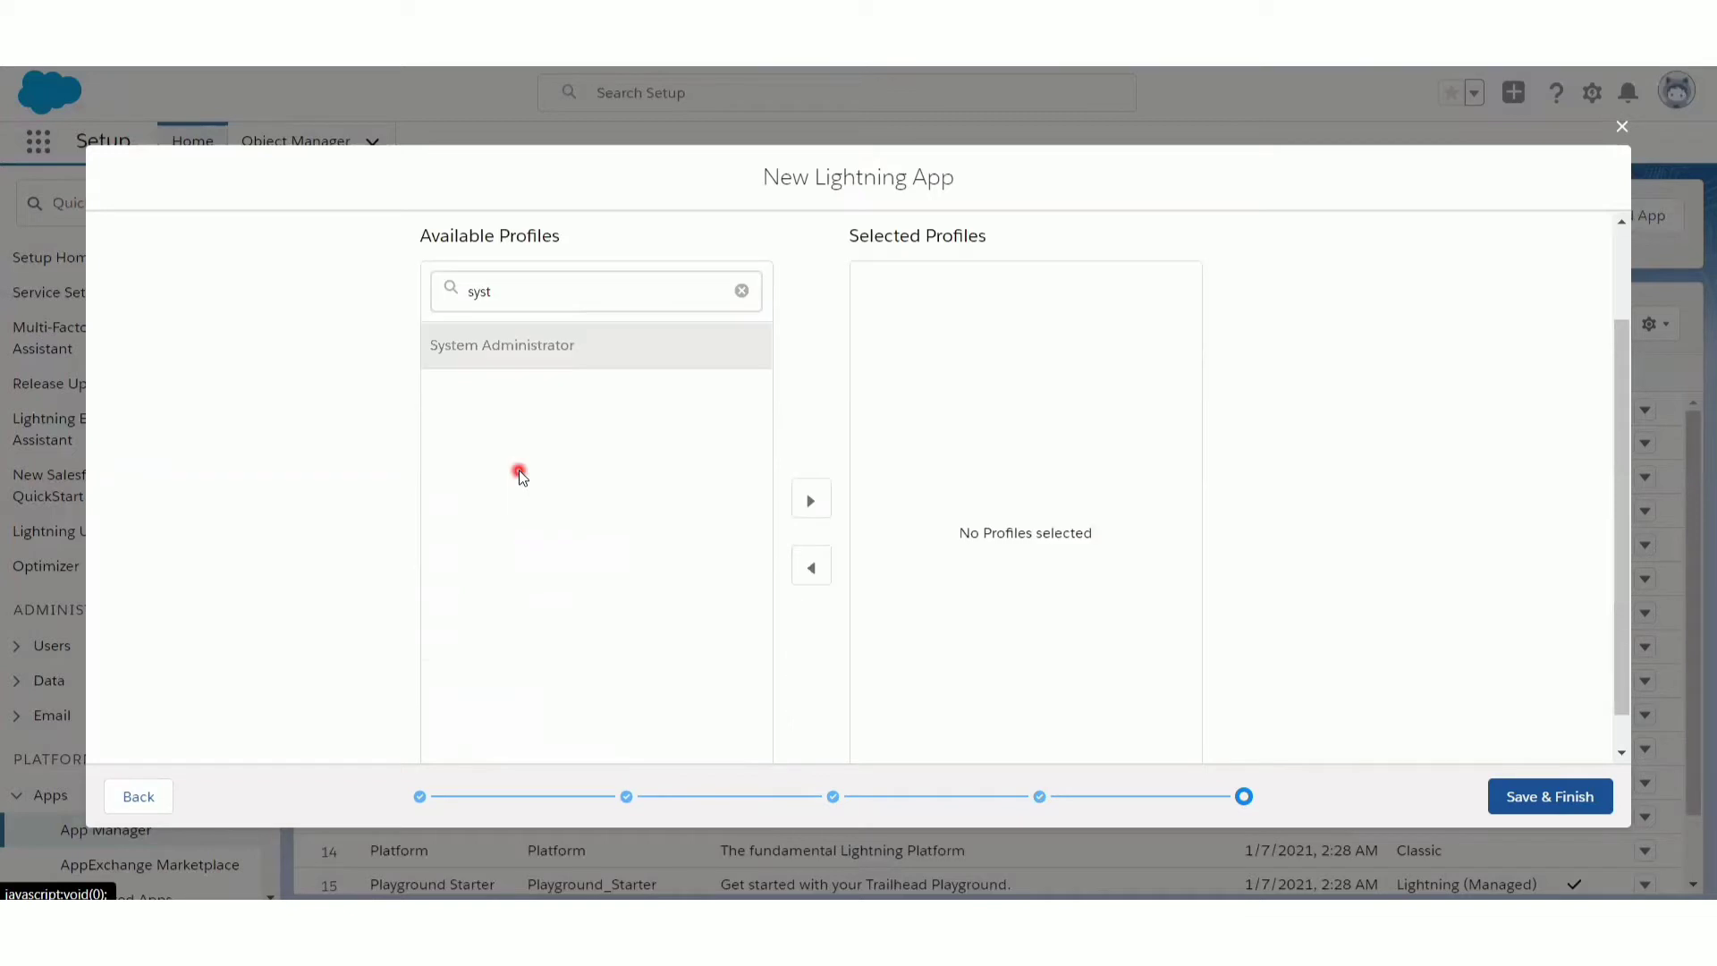
pyautogui.click(817, 505)
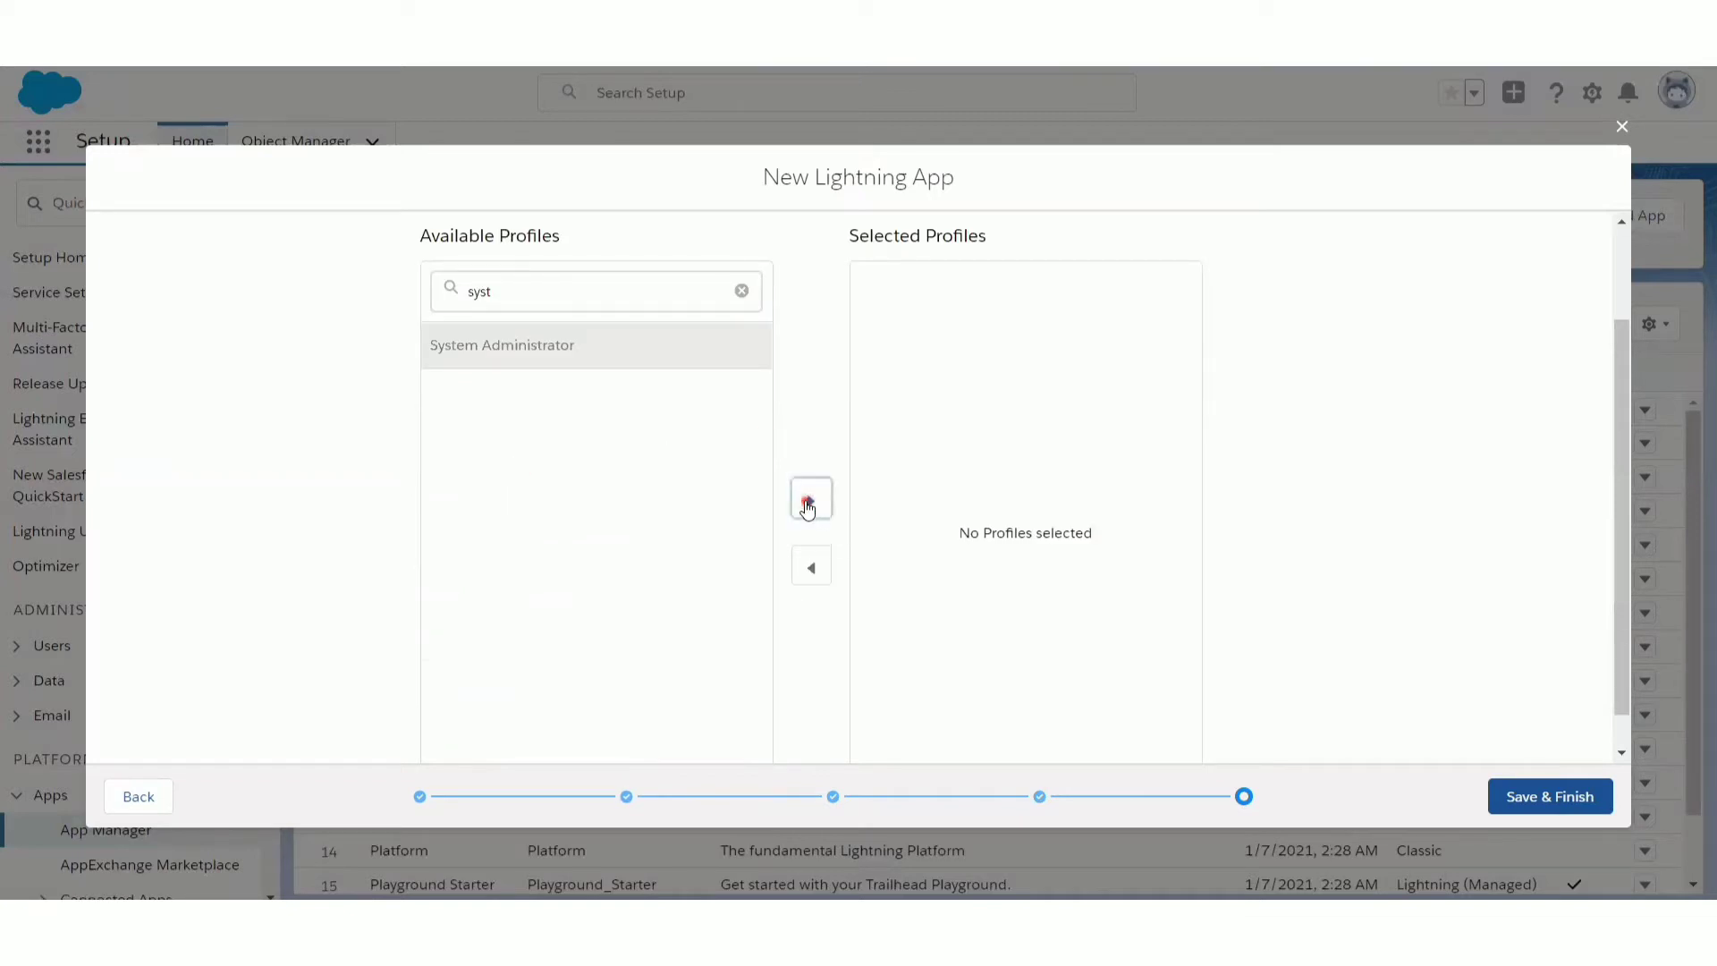
pyautogui.click(1535, 799)
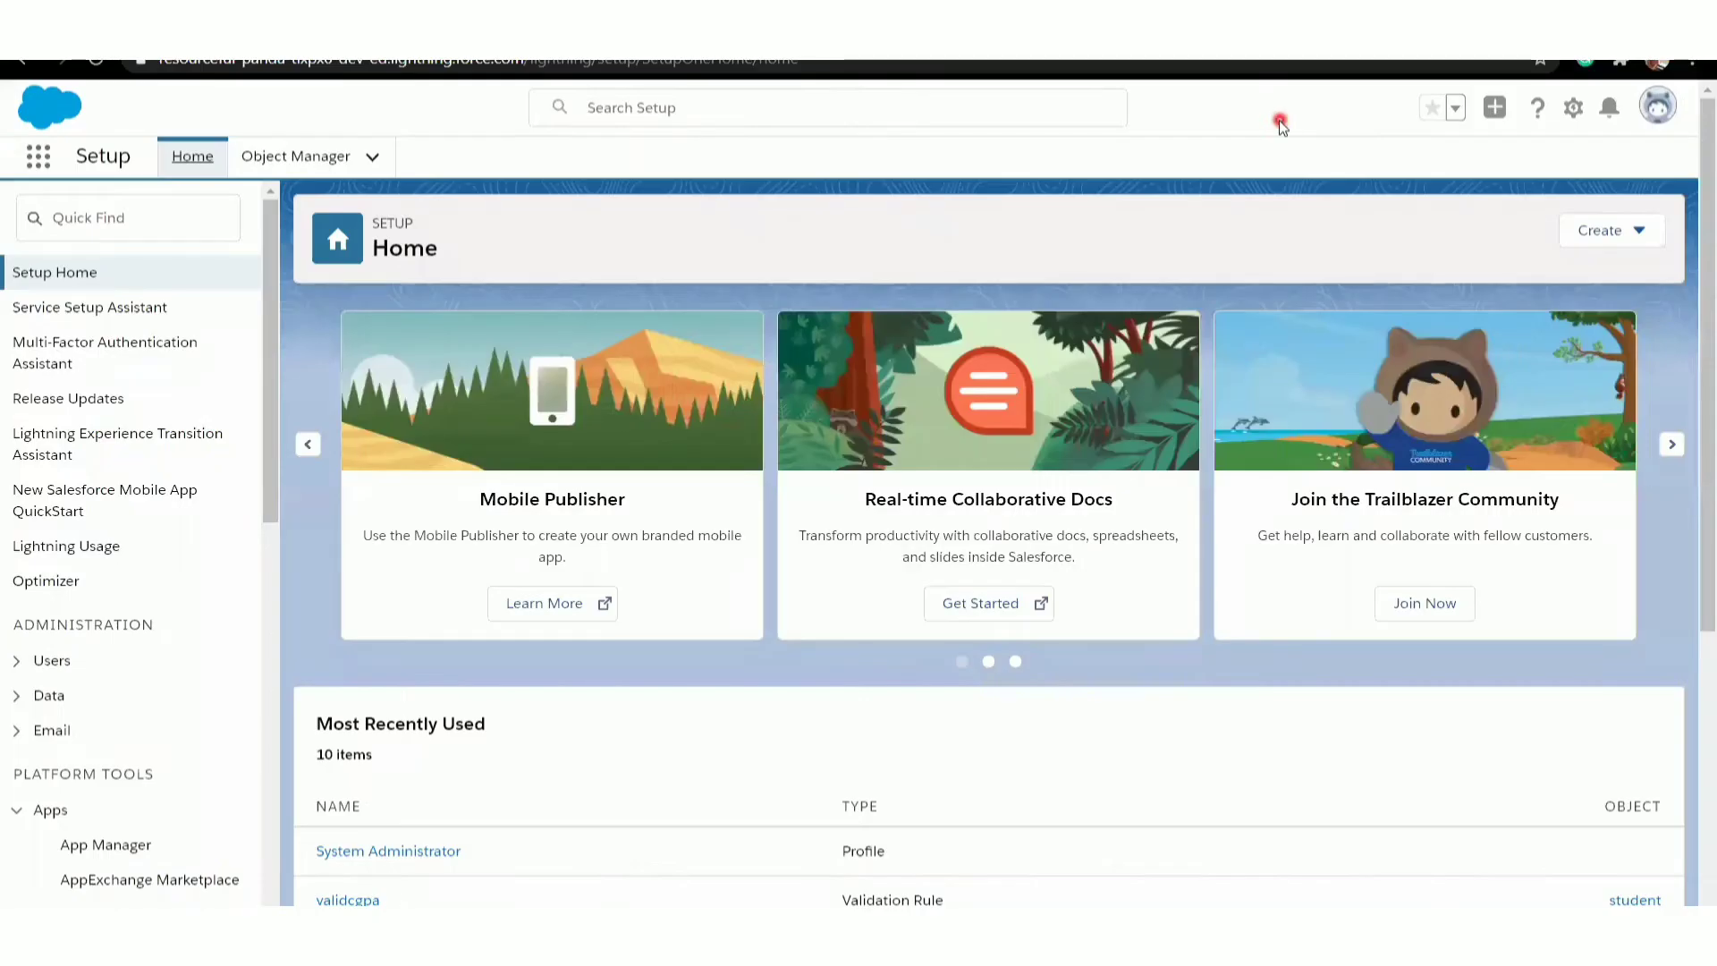
# - Search the App Launcher for "studen" and open the student app
pyautogui.click(40, 161)
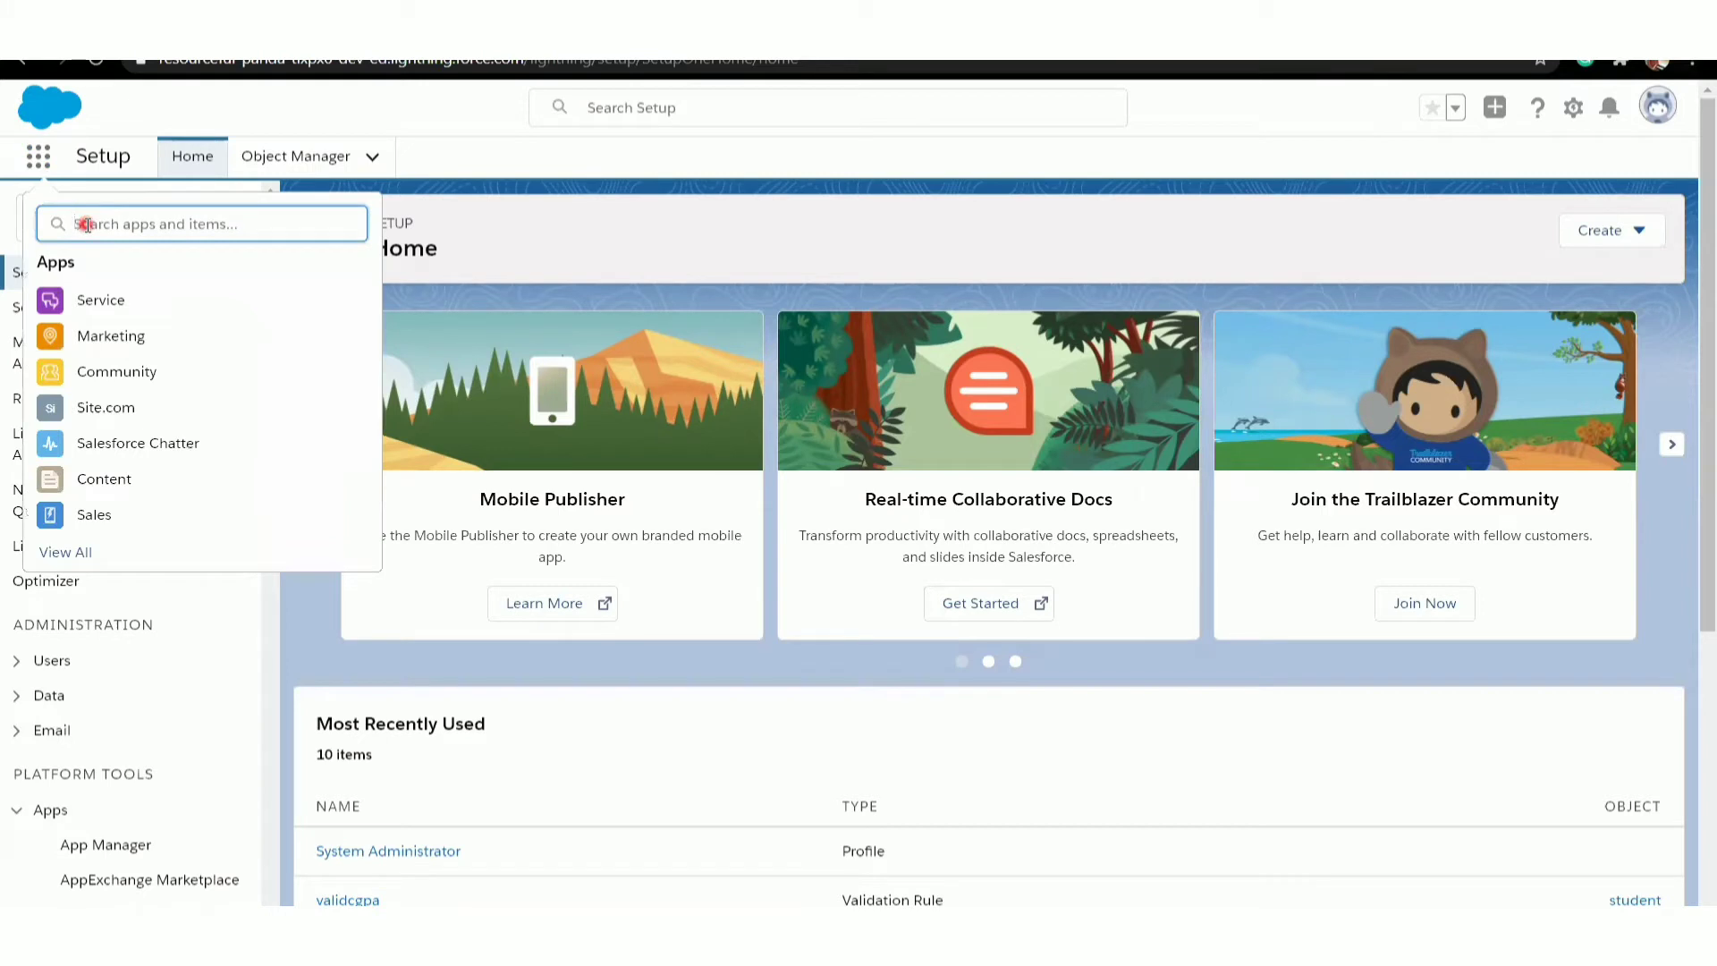
pyautogui.write('stu')
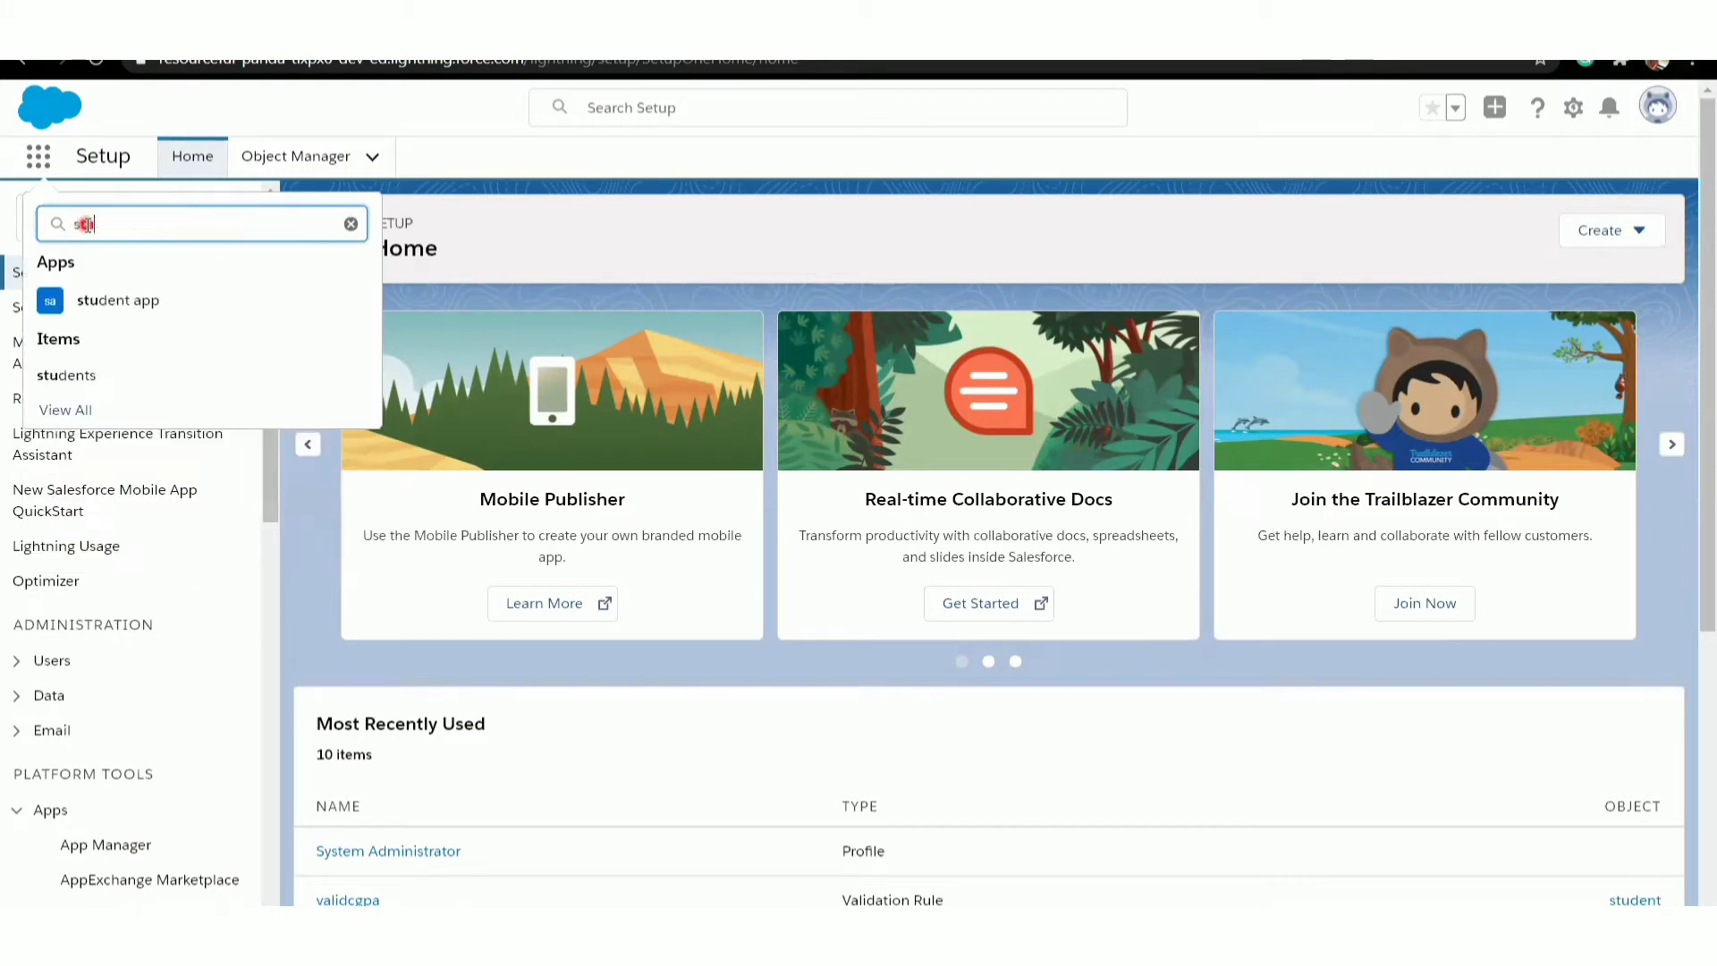
pyautogui.write('den')
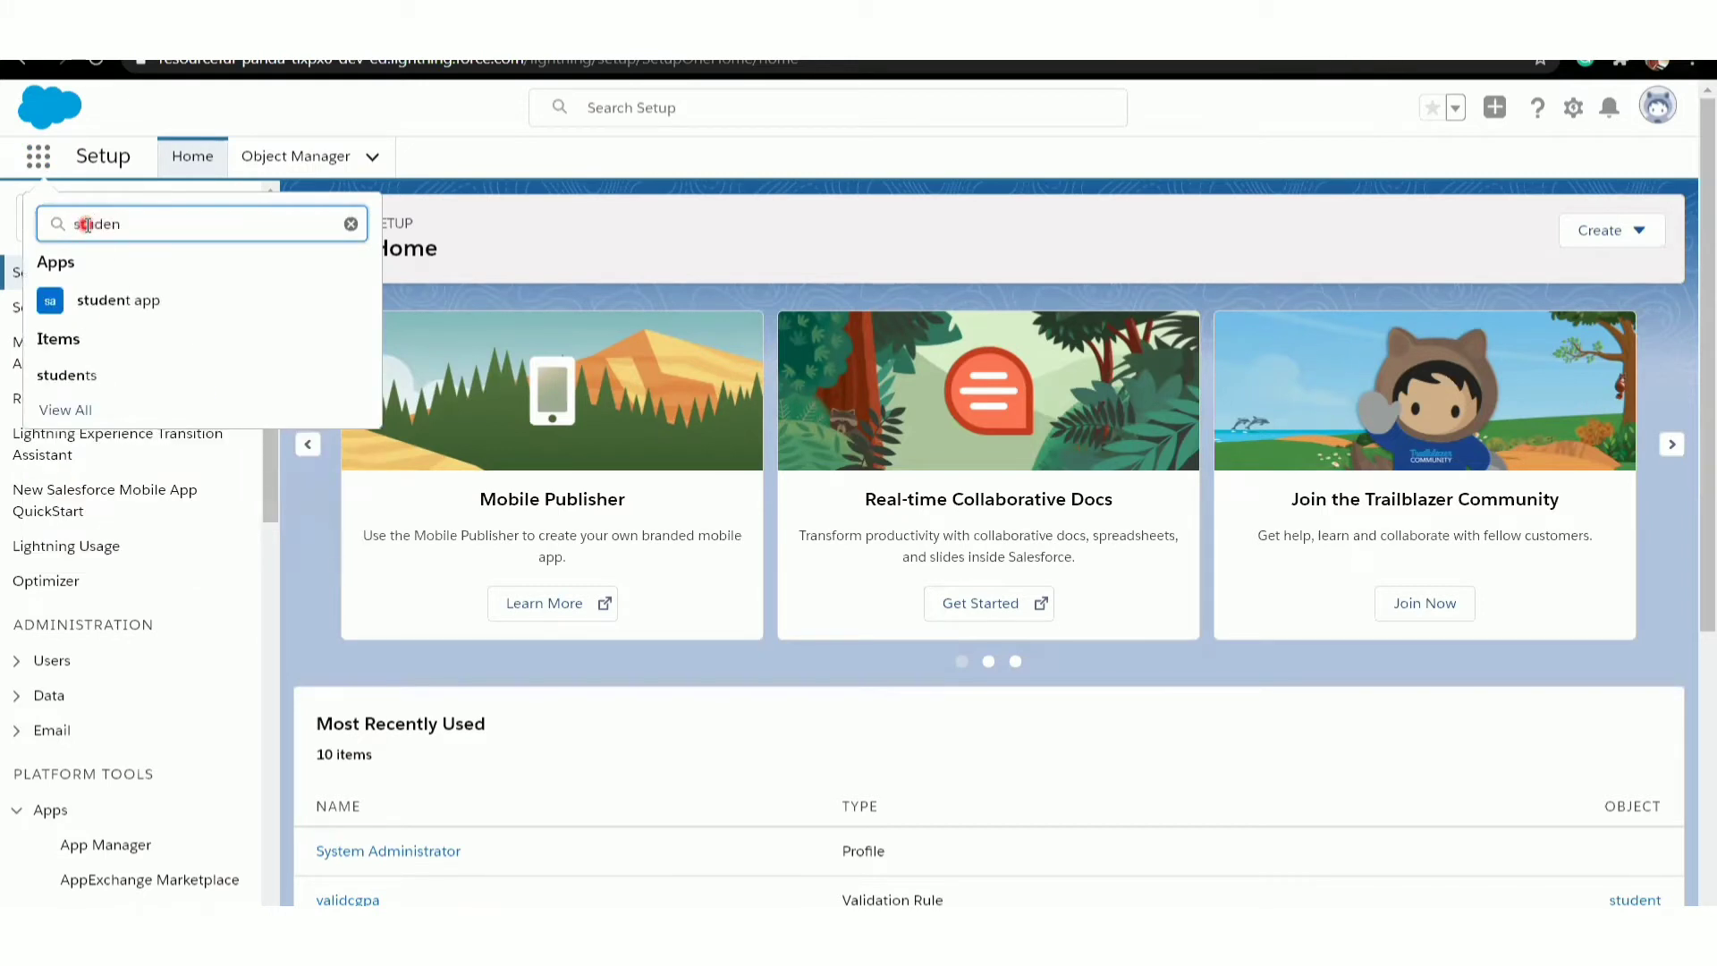
pyautogui.click(111, 313)
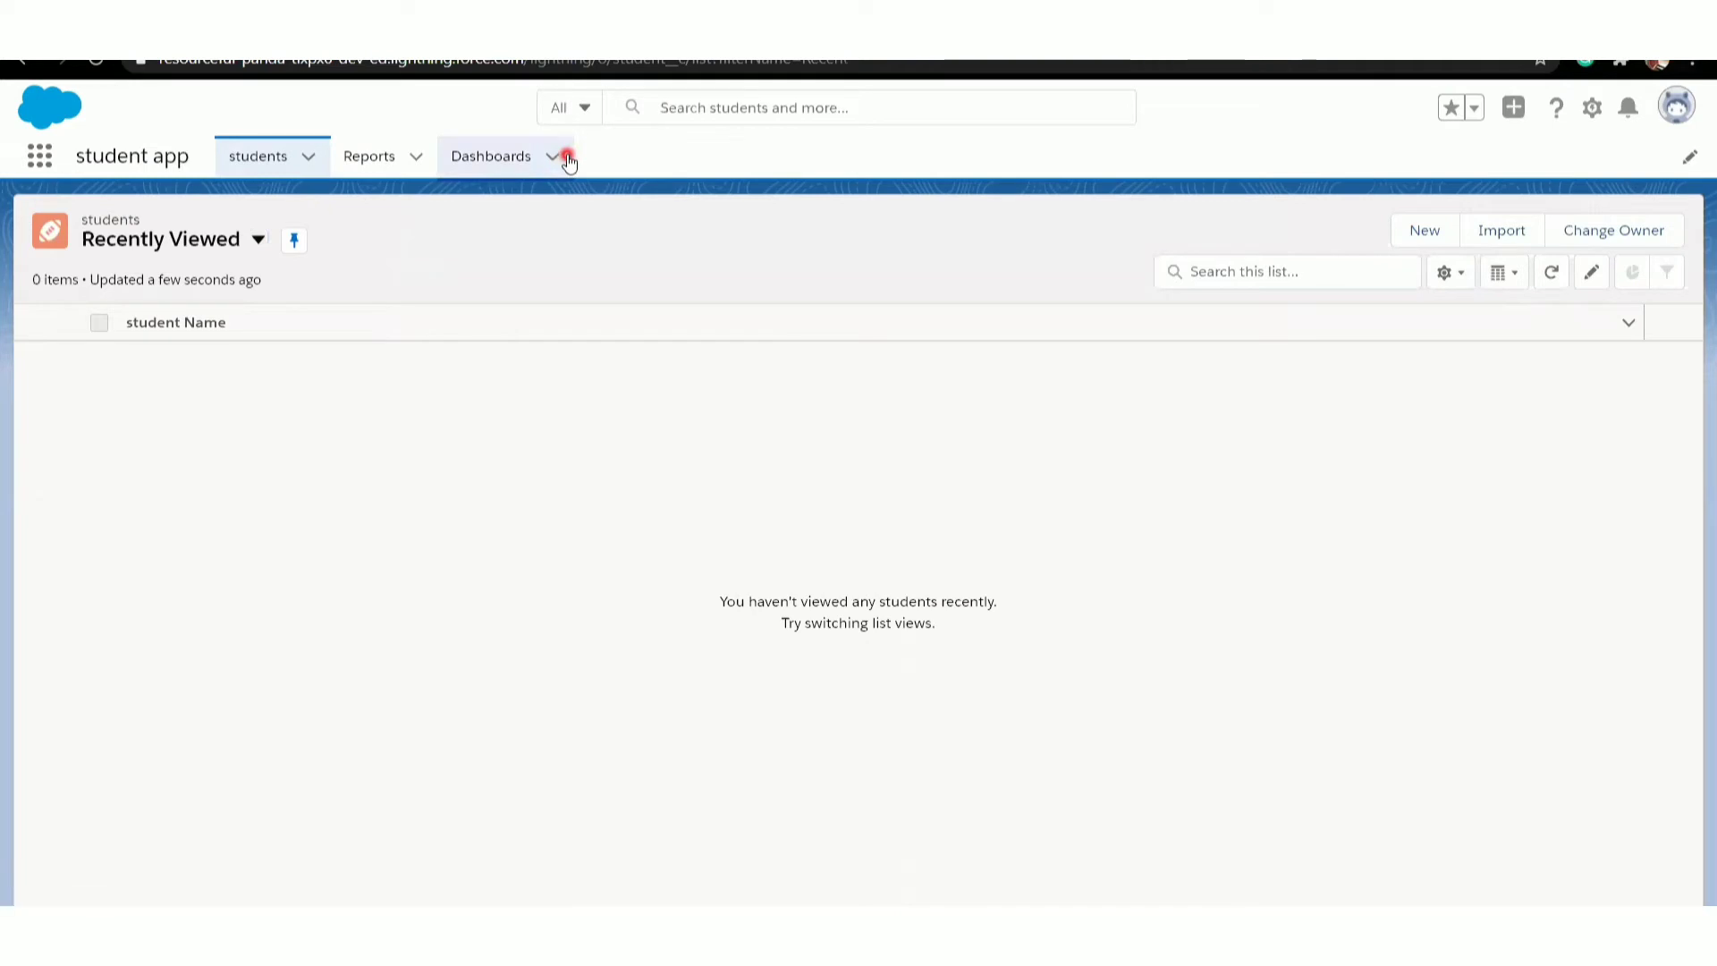
# - Look at the app's Reports and Dashboards pages and return to the students list
pyautogui.click(387, 175)
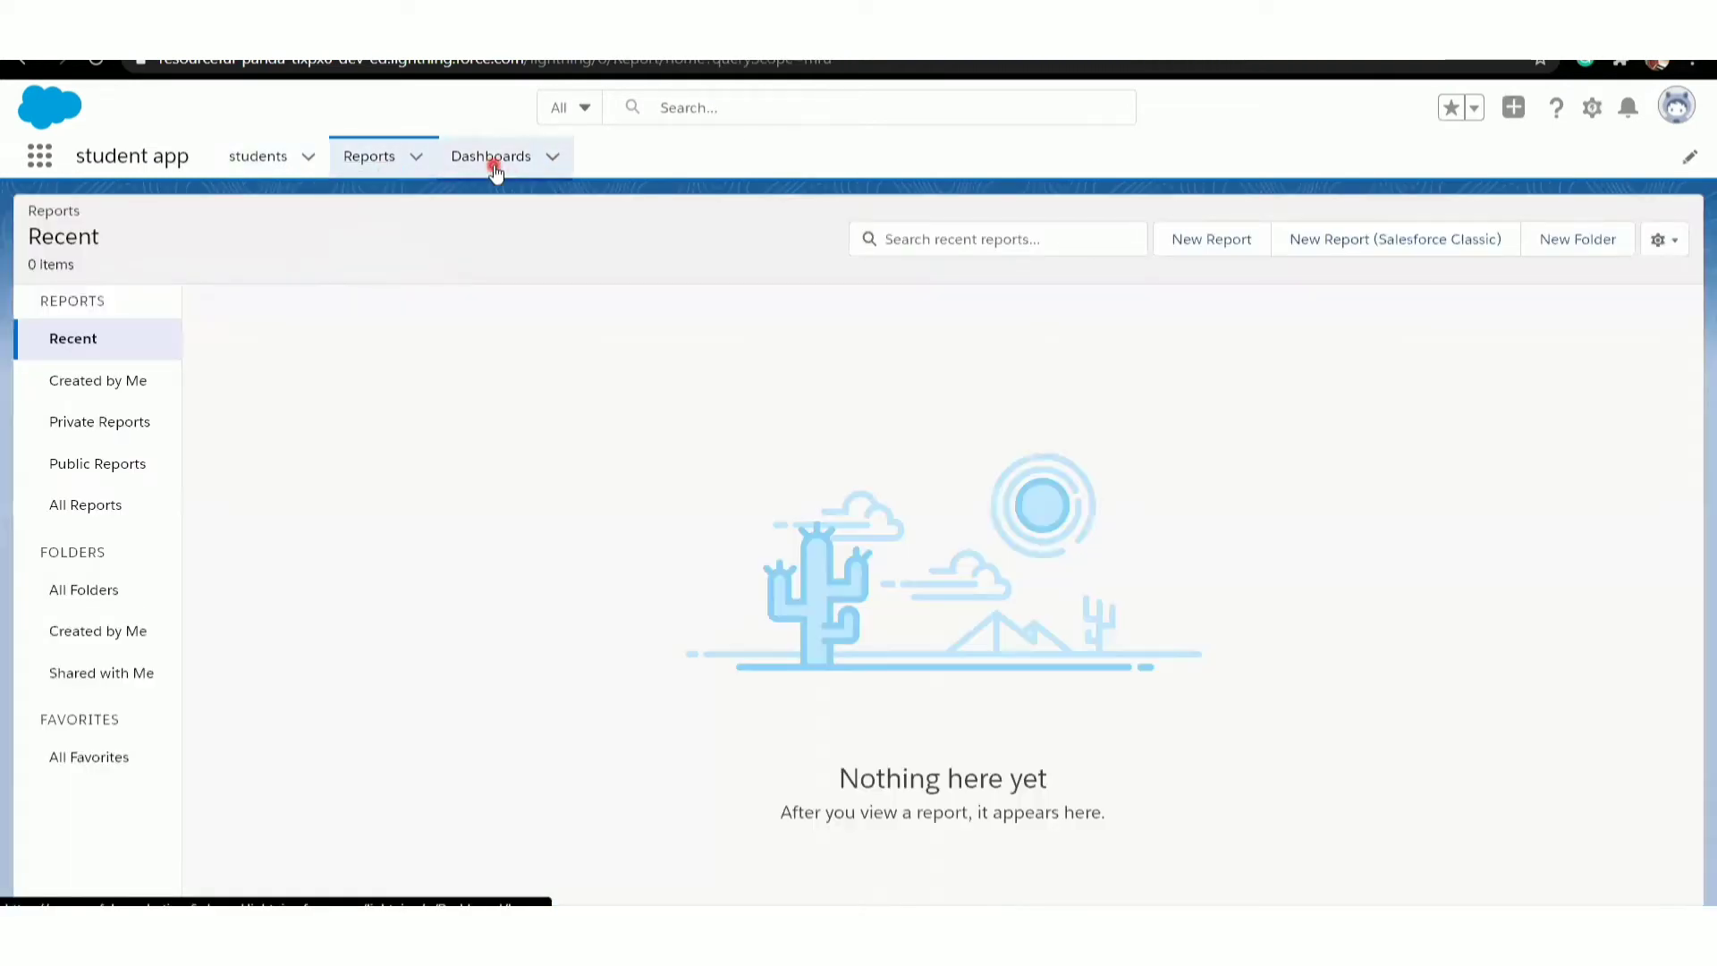
pyautogui.click(493, 167)
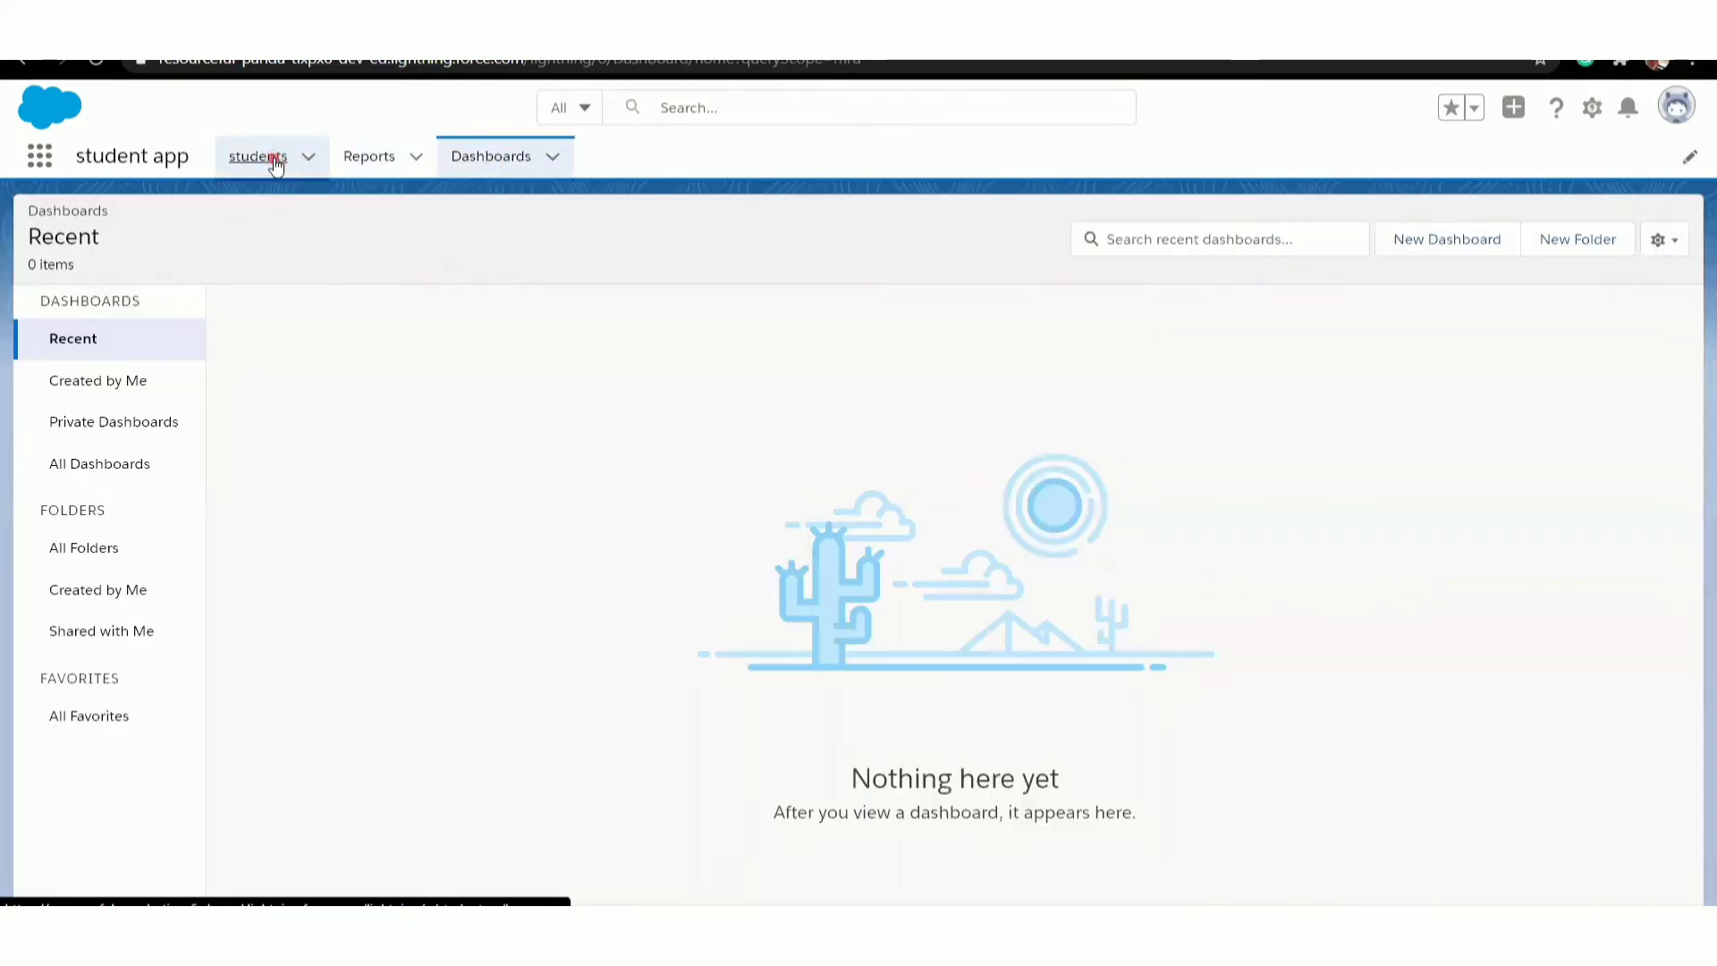
pyautogui.click(276, 164)
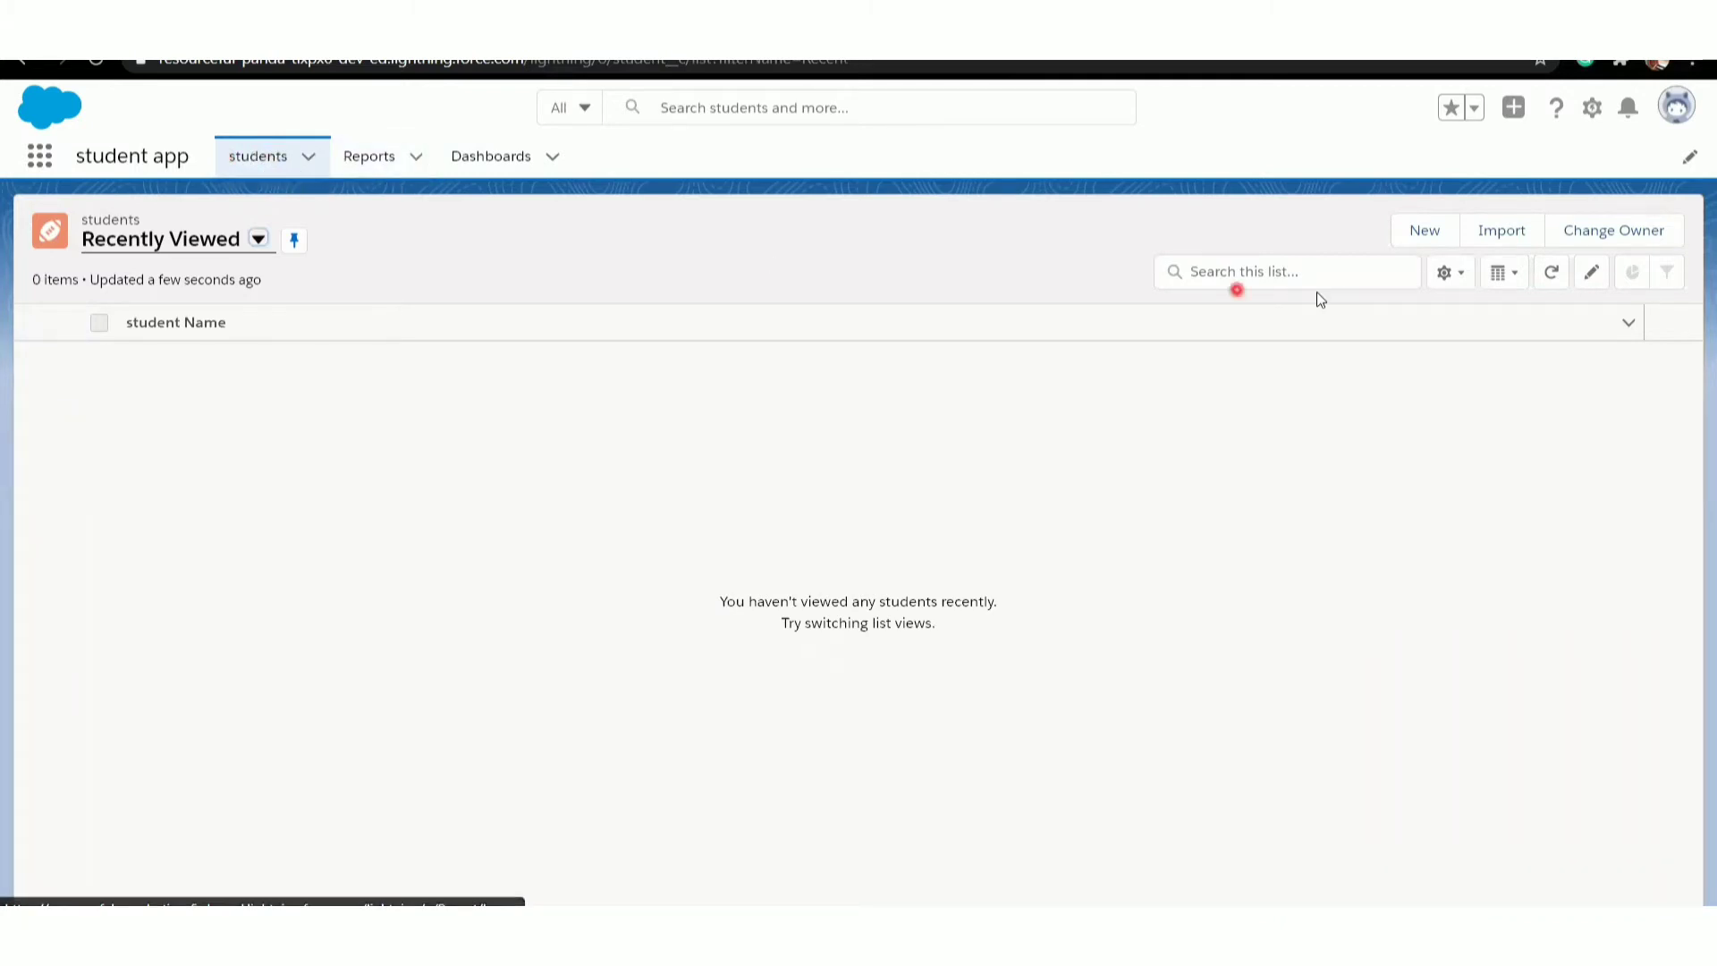
# - Create a student record with ABC in both name fields, its usn, section C and cgpa 9.0, saving it and opening another new record
pyautogui.click(1428, 233)
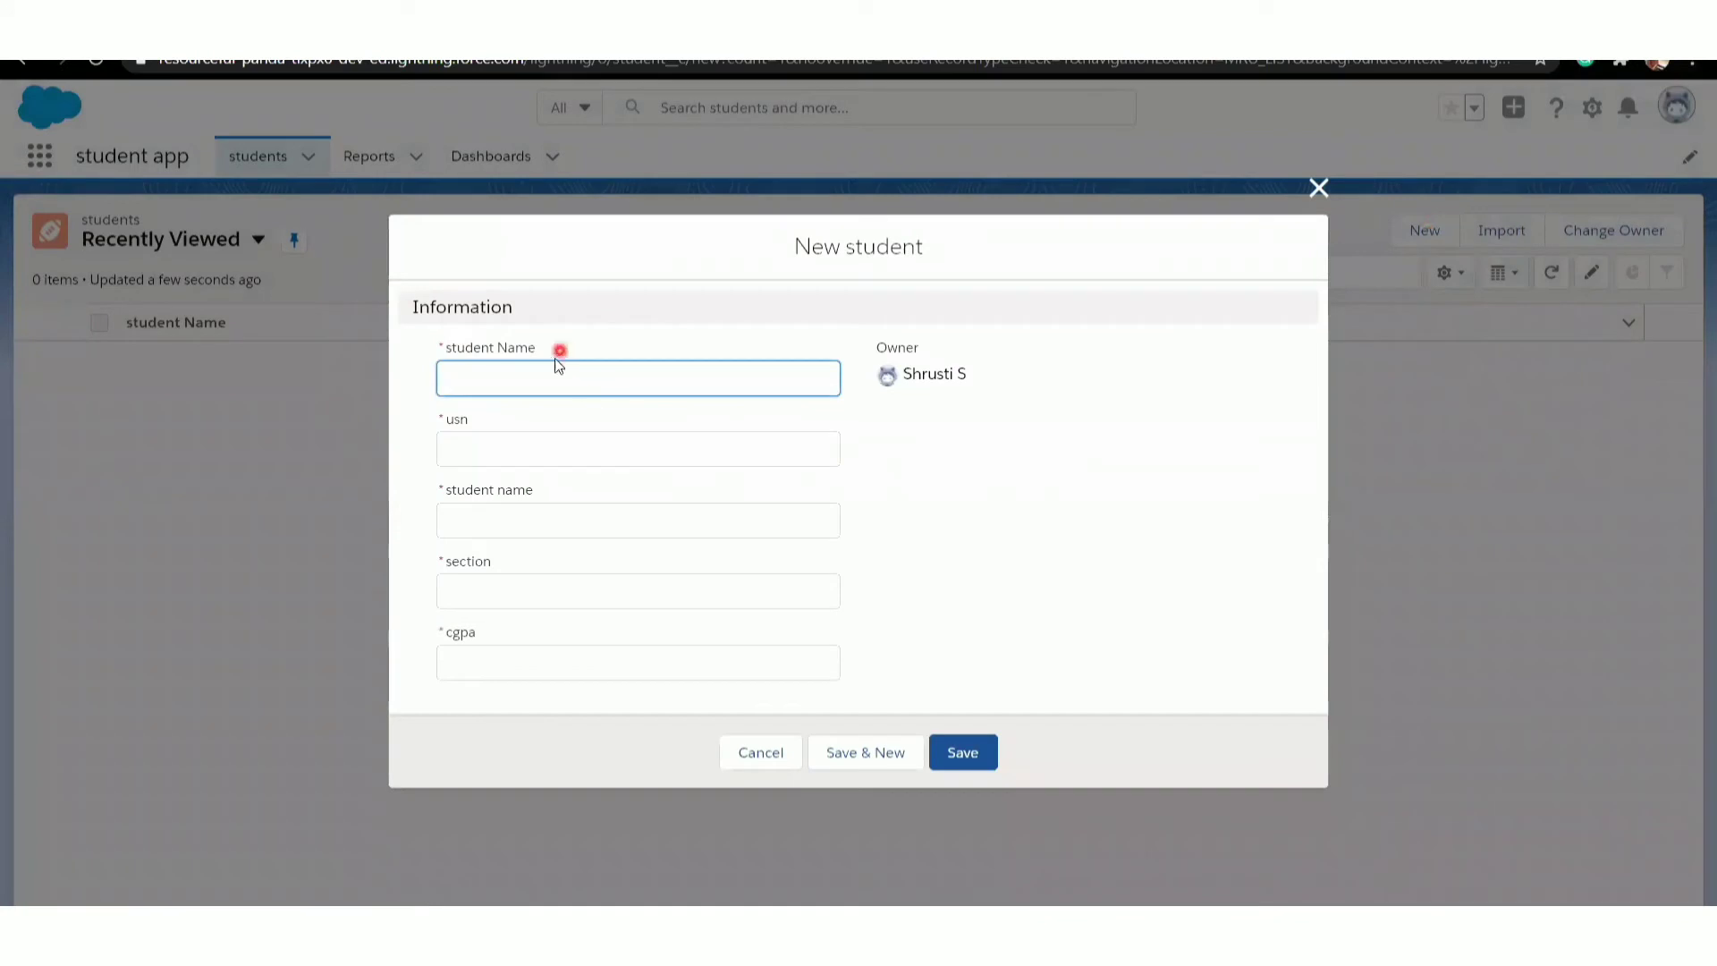
pyautogui.write('ABC')
pyautogui.click(470, 452)
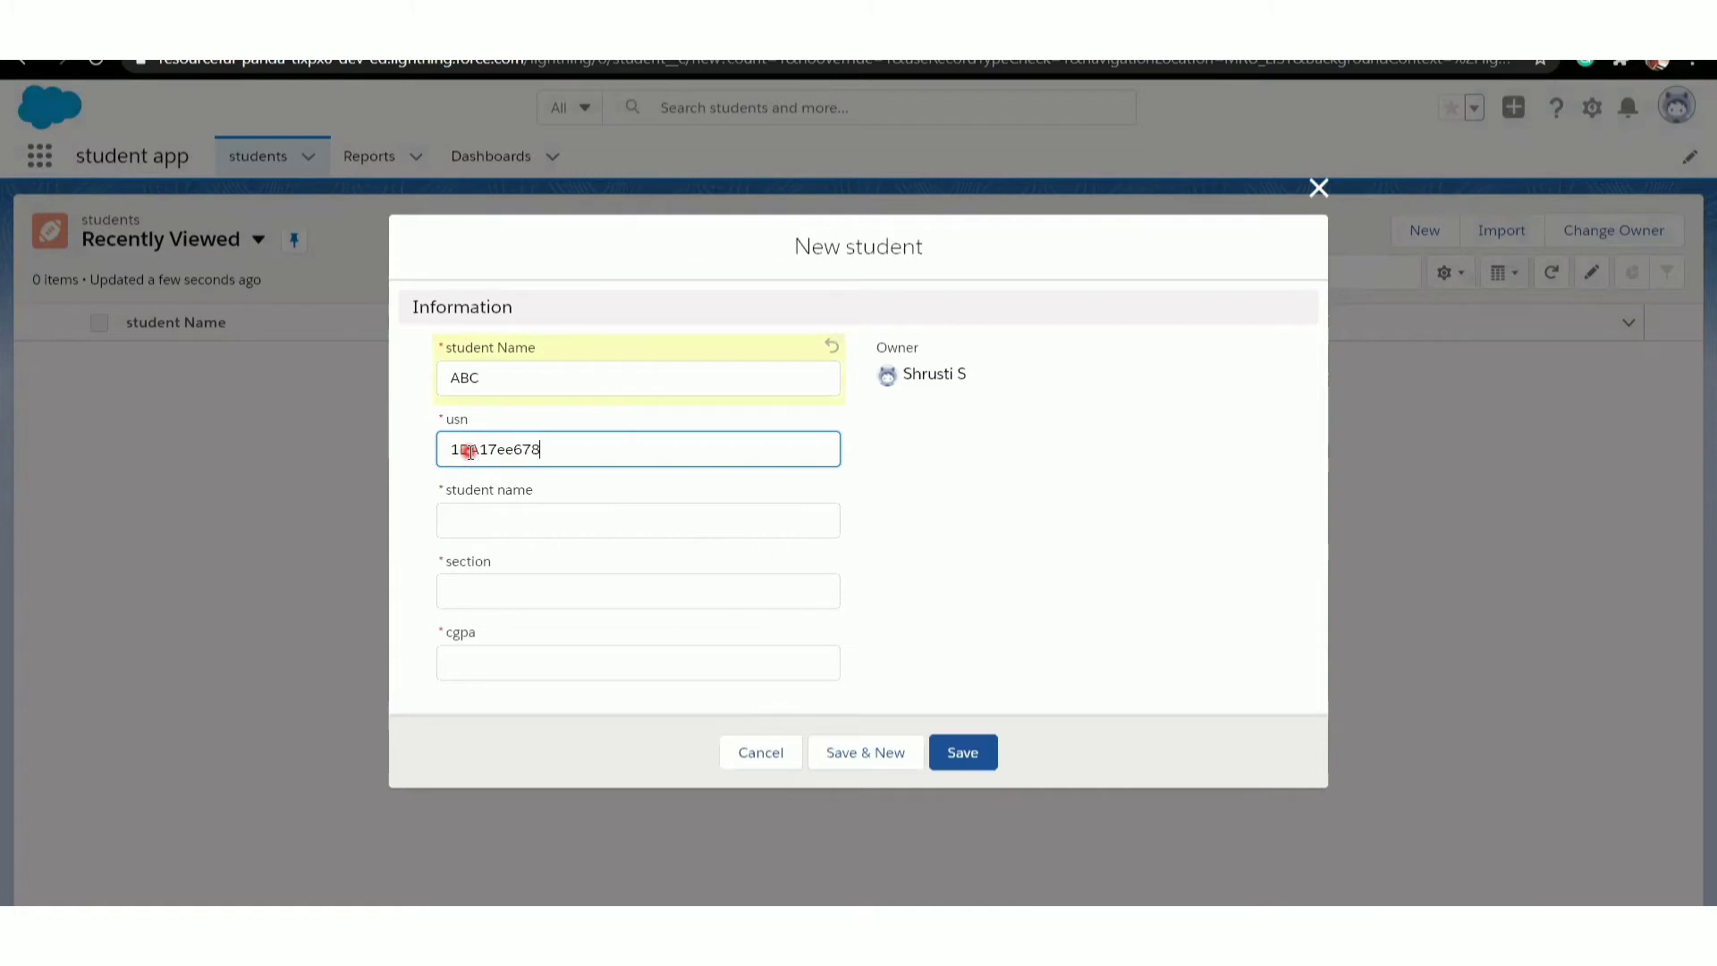
pyautogui.click(529, 524)
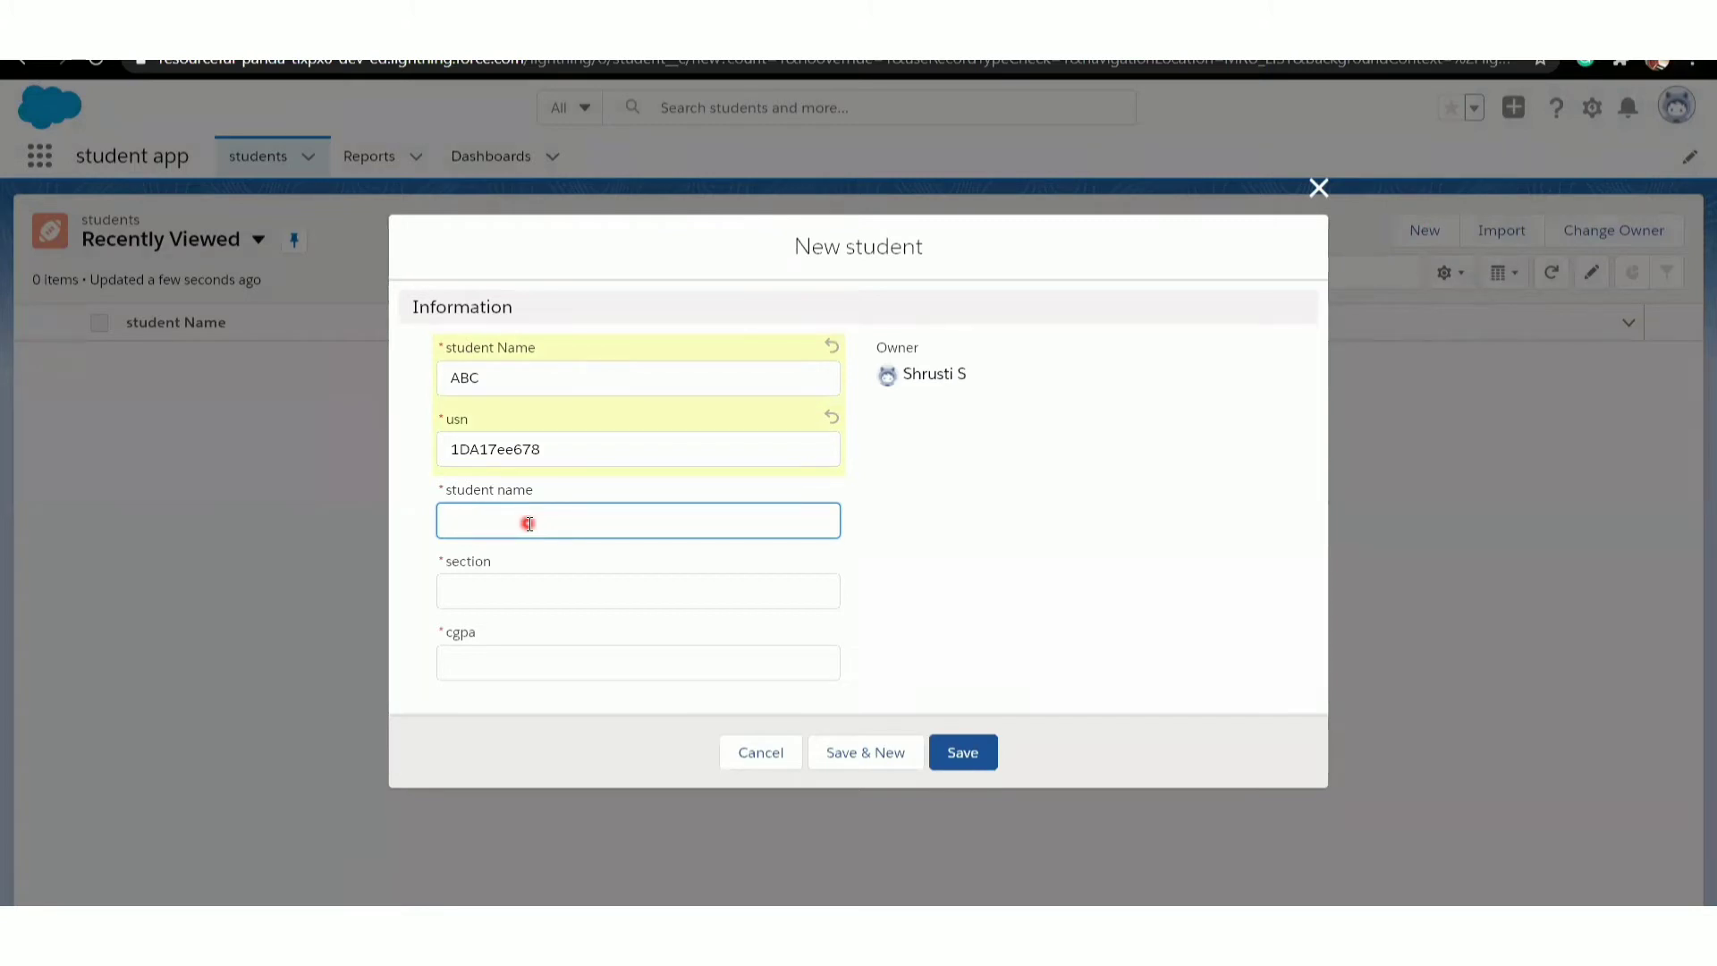
pyautogui.write('ABC')
pyautogui.click(494, 589)
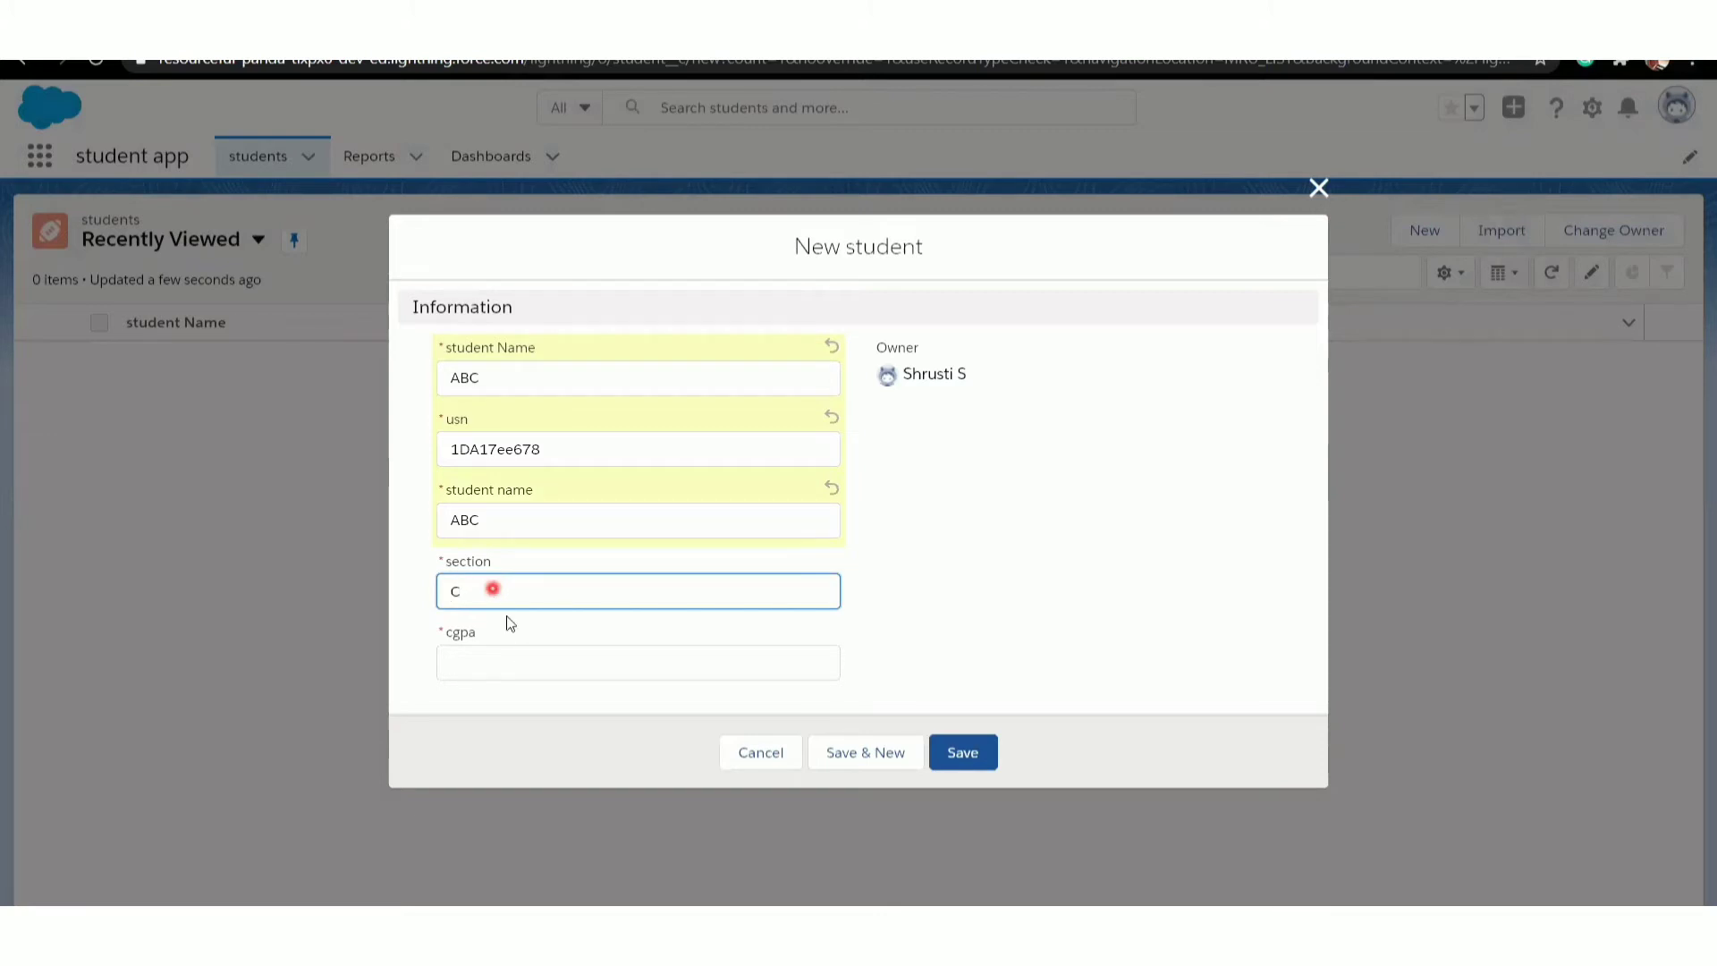
pyautogui.click(498, 669)
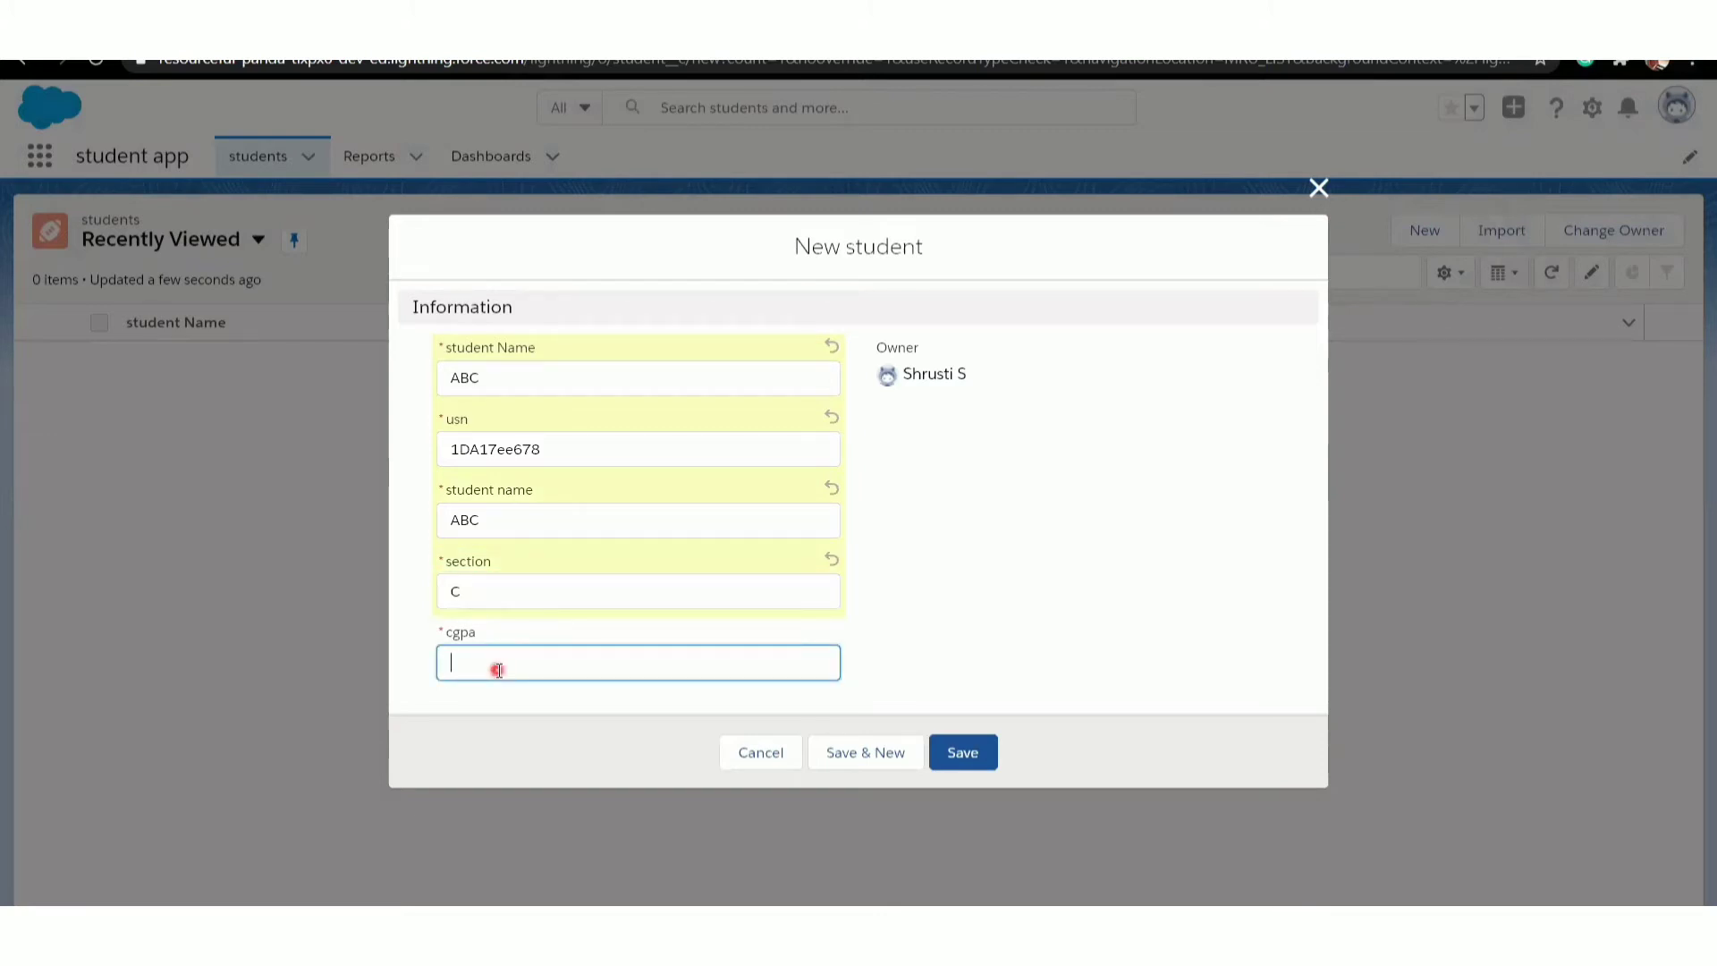
pyautogui.write('9.0')
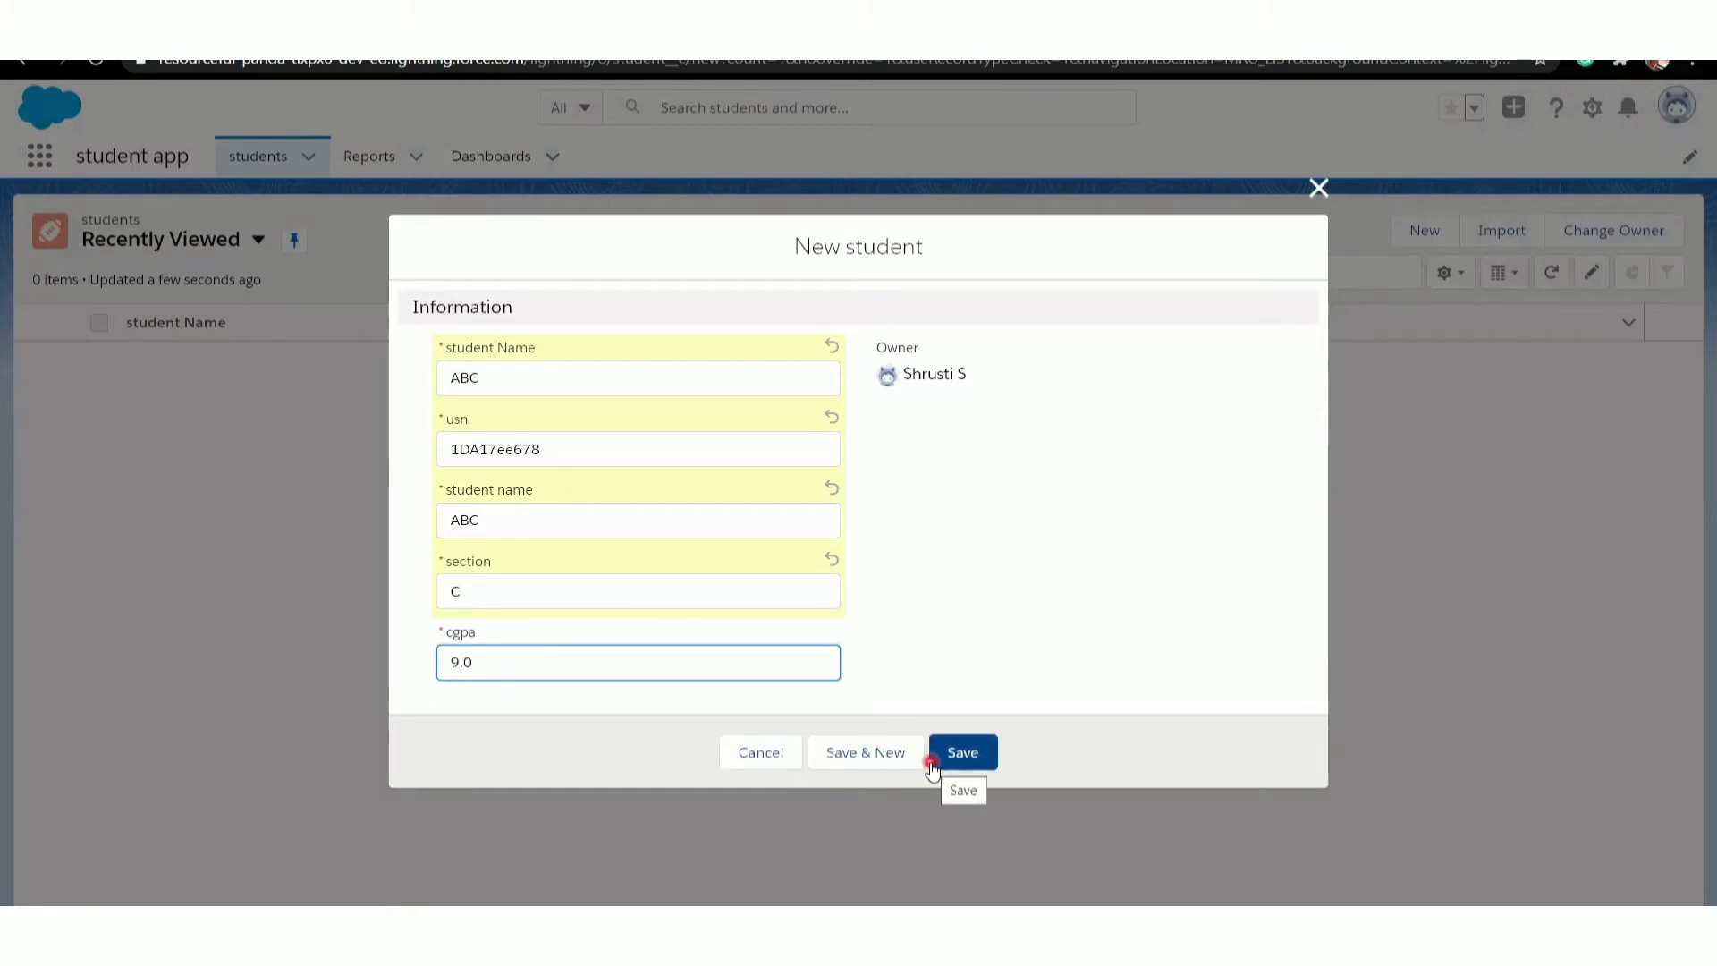
pyautogui.click(880, 758)
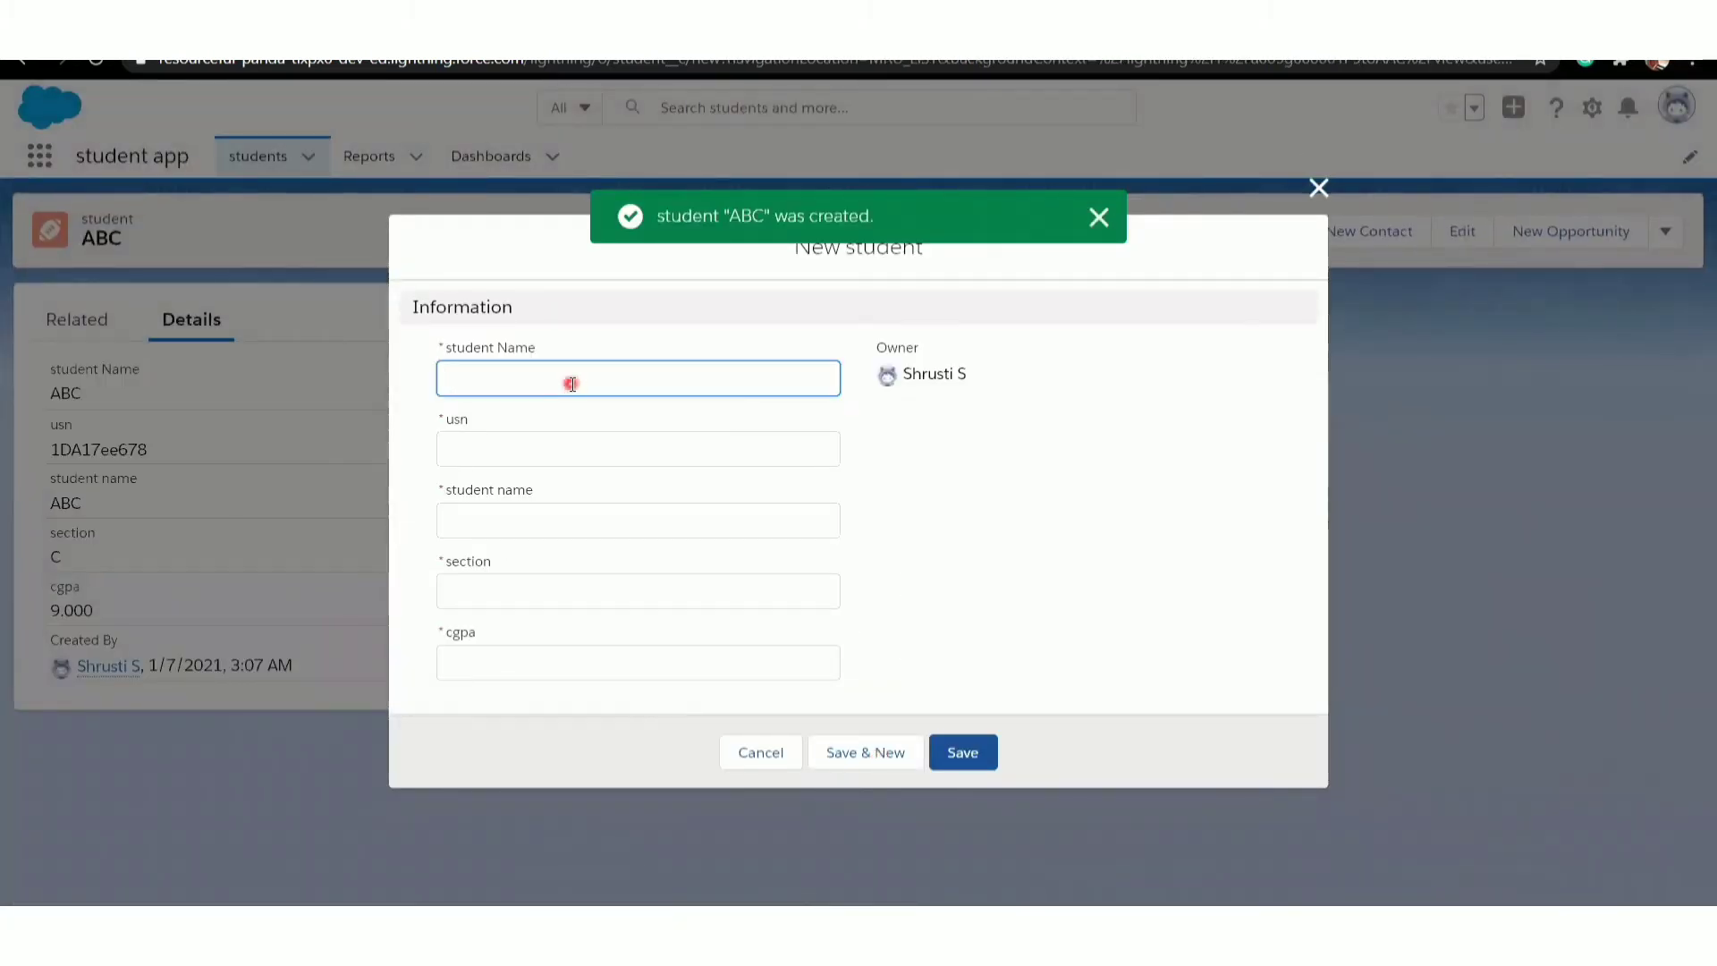
# - Fill in the new student record with MNO in both name fields, a usn without its college prefix, and section D
pyautogui.write('MNO')
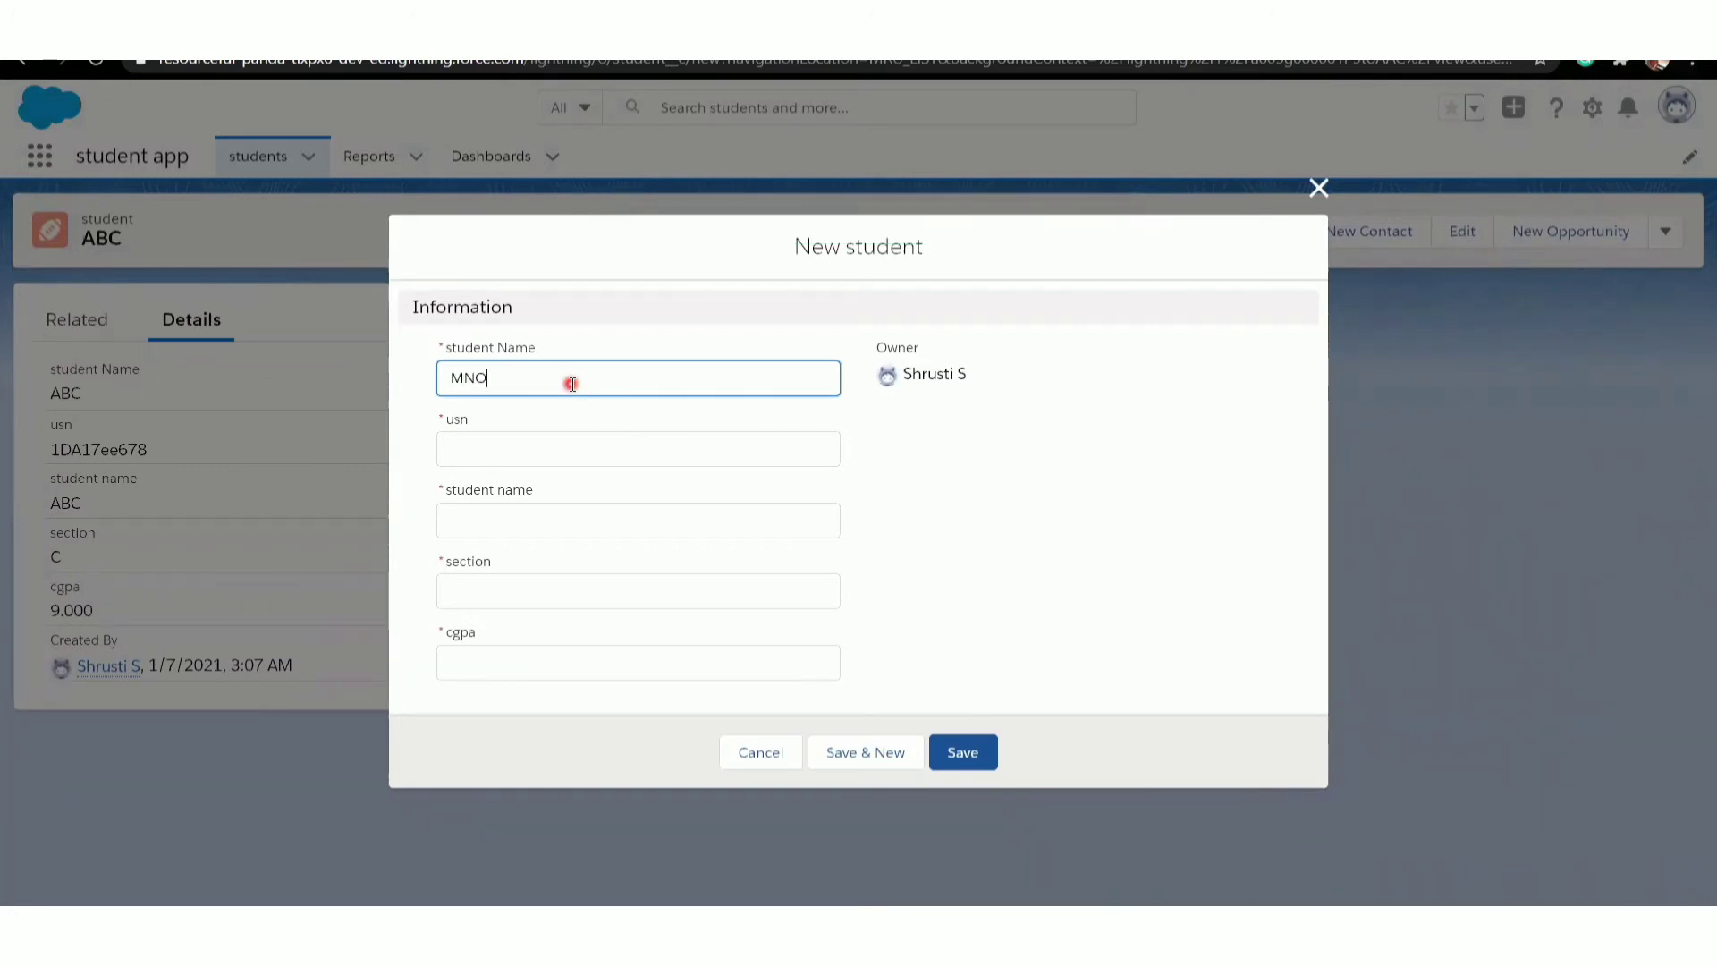
pyautogui.click(461, 447)
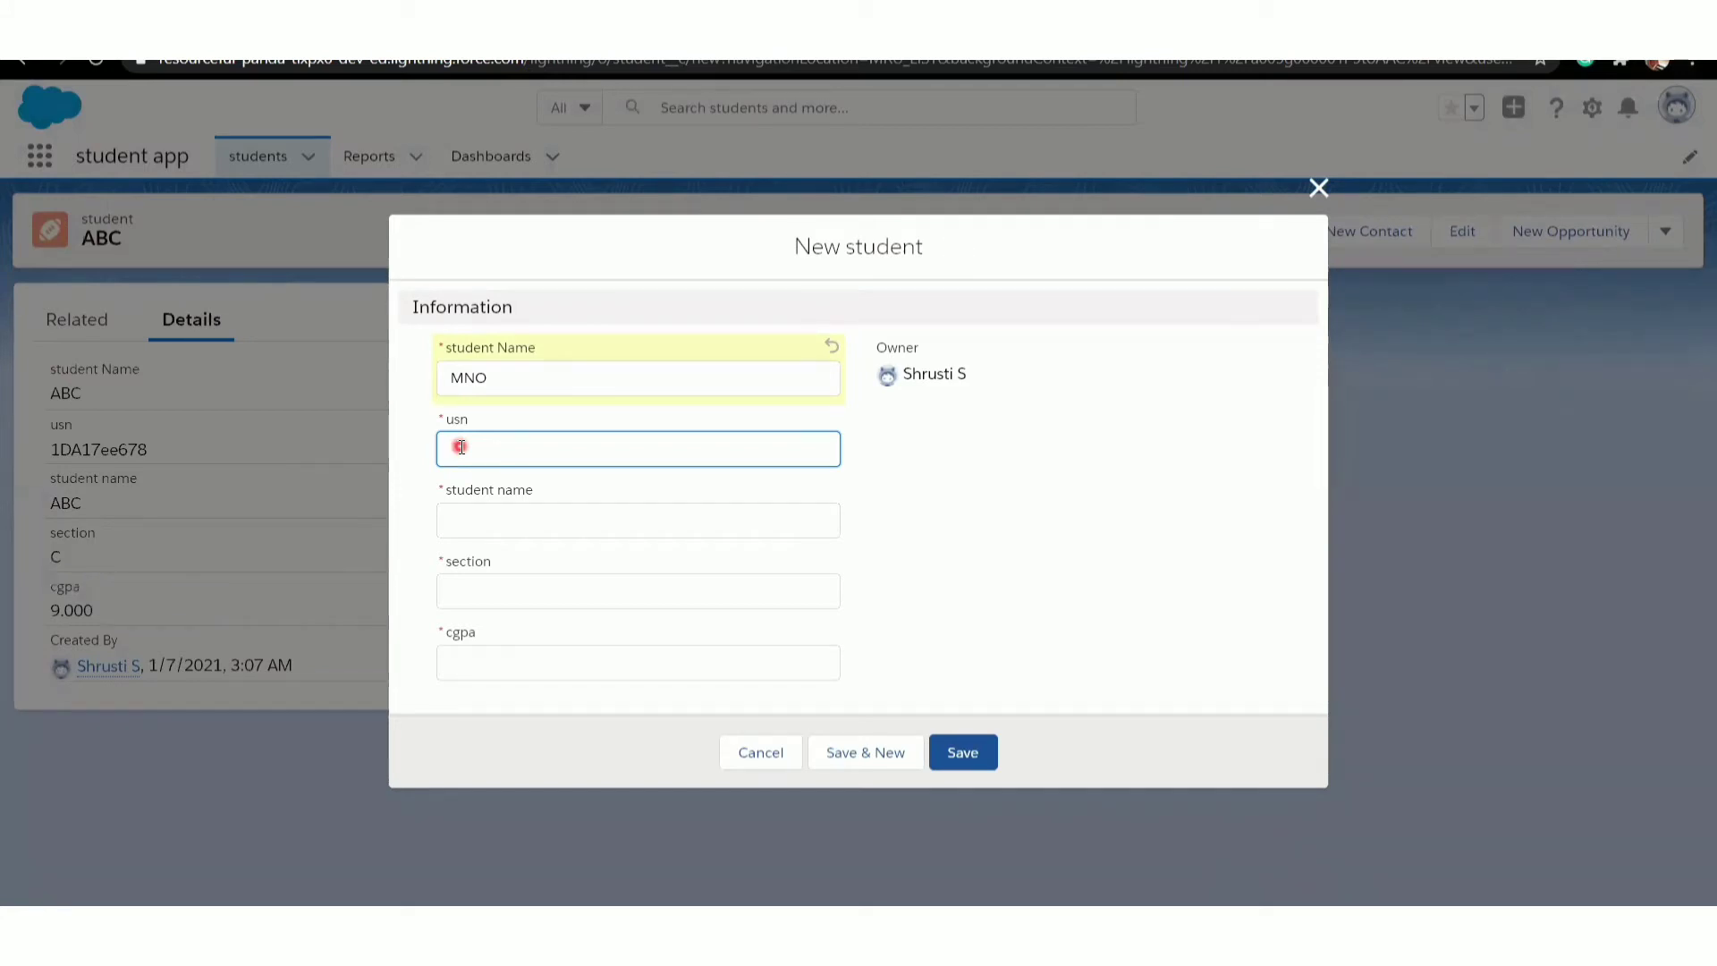
pyautogui.write('17cs89')
pyautogui.click(534, 508)
pyautogui.write('AB')
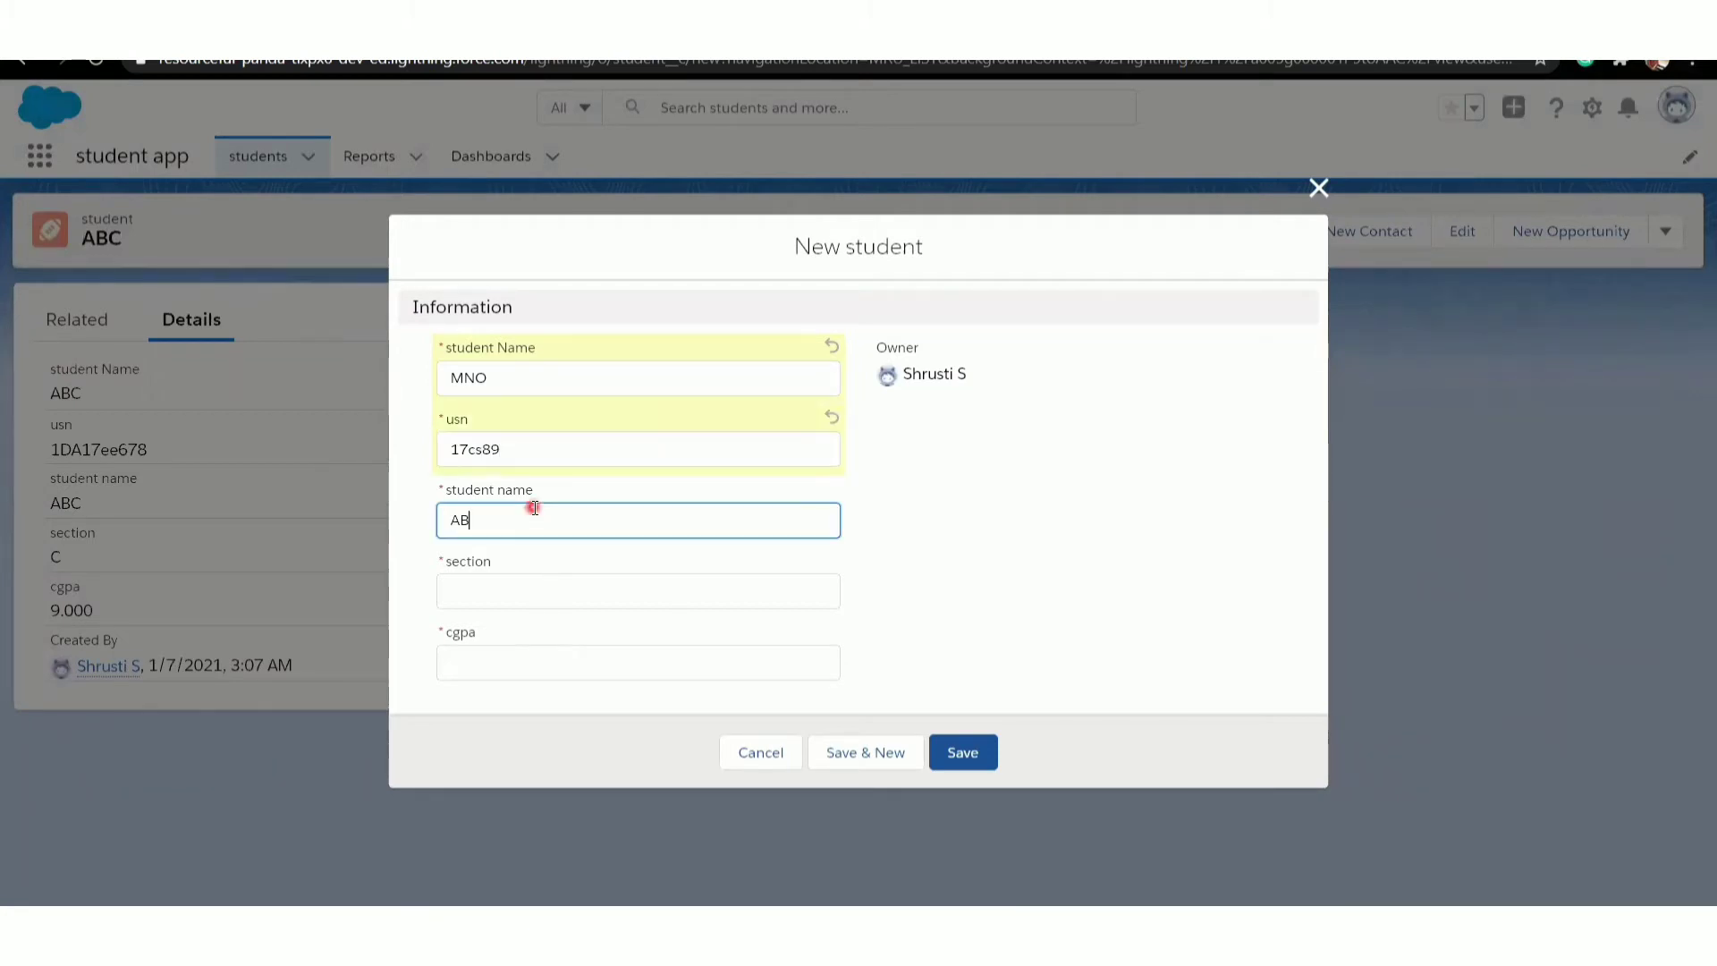
pyautogui.press('BackSpace')
pyautogui.press('BackSpace')
pyautogui.write('MNO')
pyautogui.click(493, 588)
pyautogui.write('D')
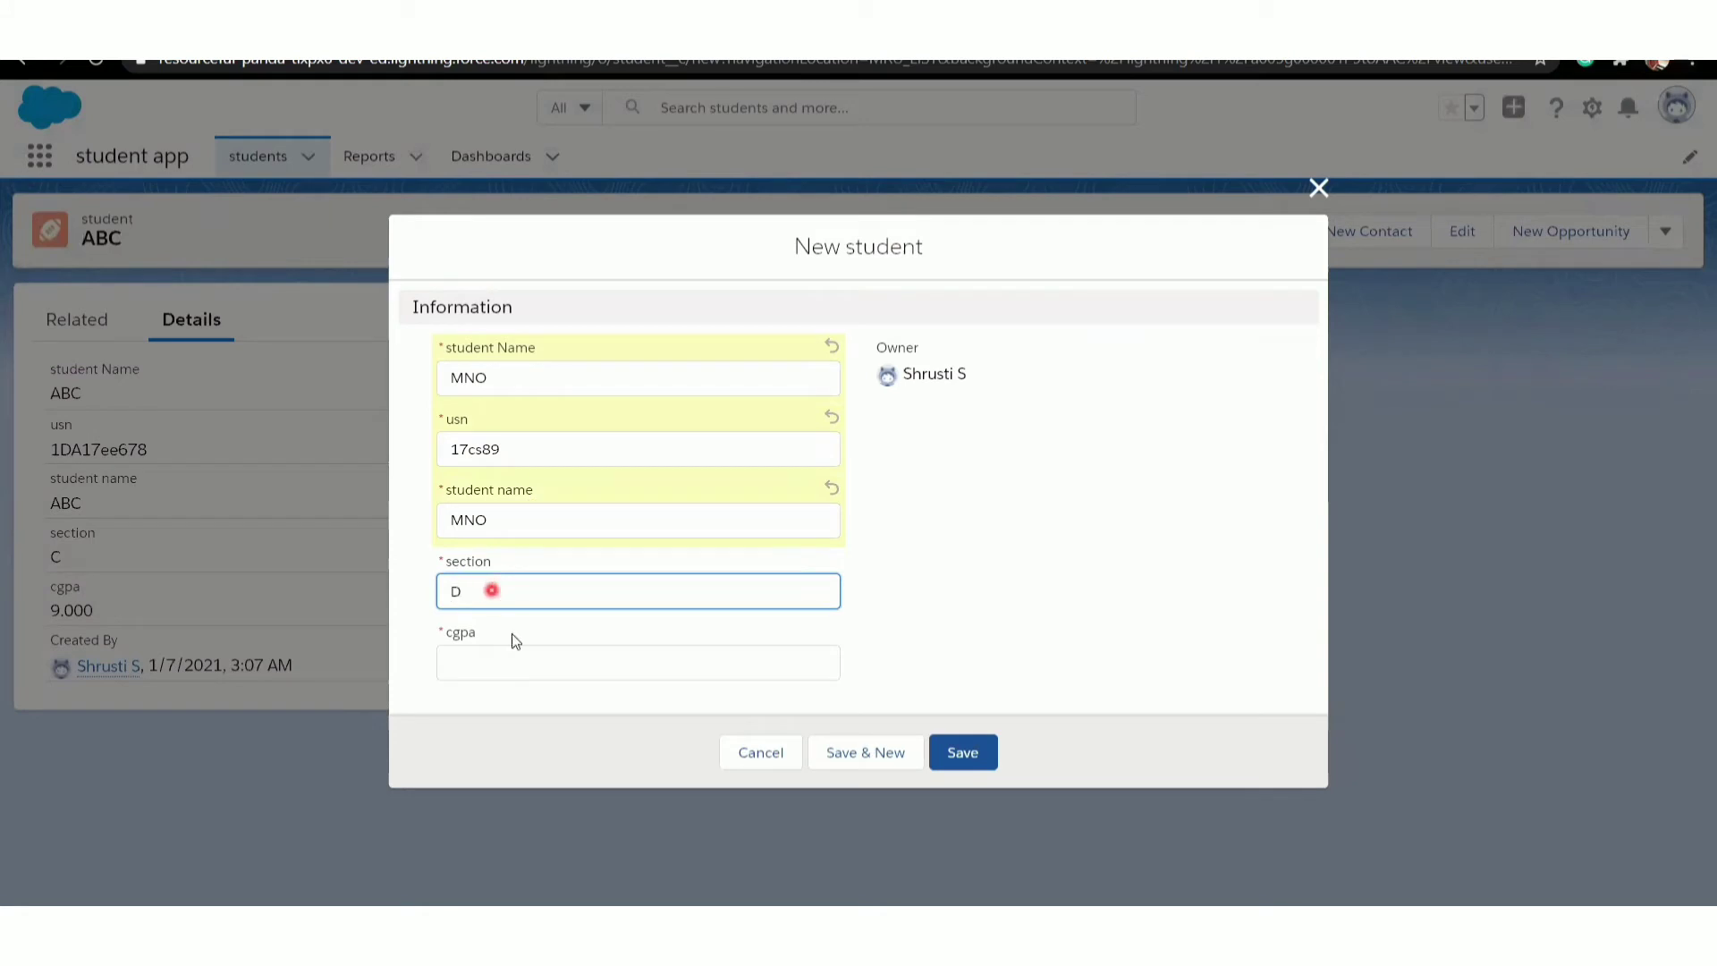
# - Try to save the MNO student record with a cgpa of 12 and dismiss the error notice
pyautogui.click(488, 662)
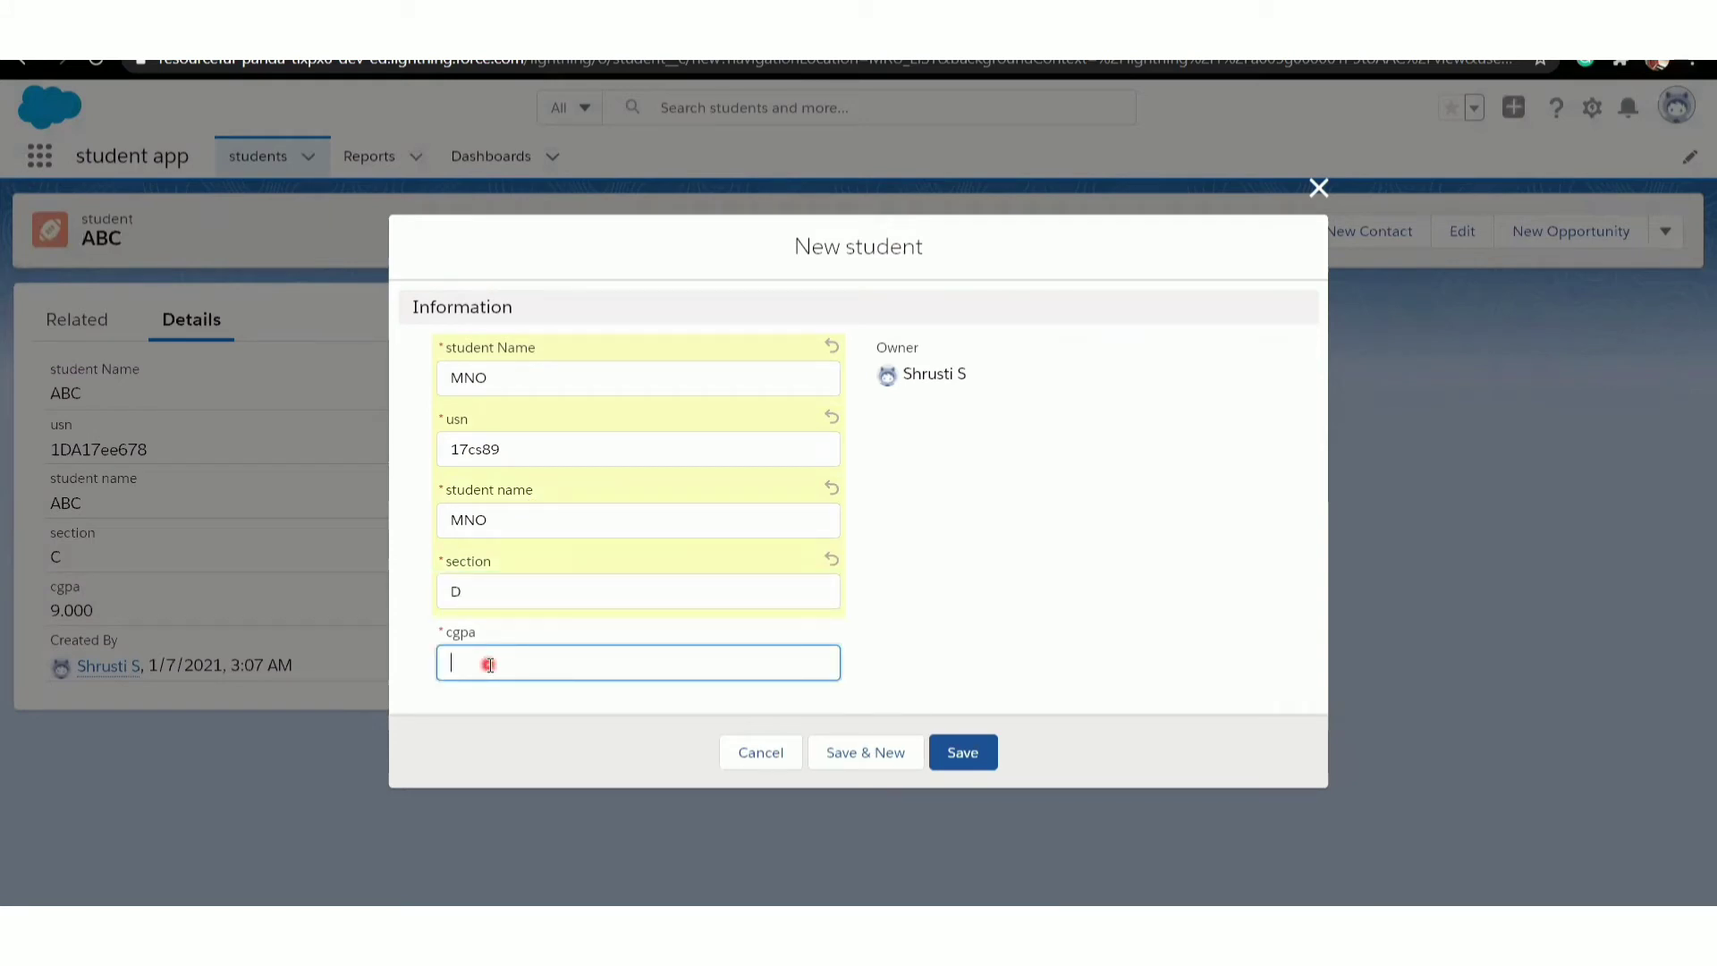
pyautogui.write('12')
pyautogui.click(961, 754)
pyautogui.click(906, 755)
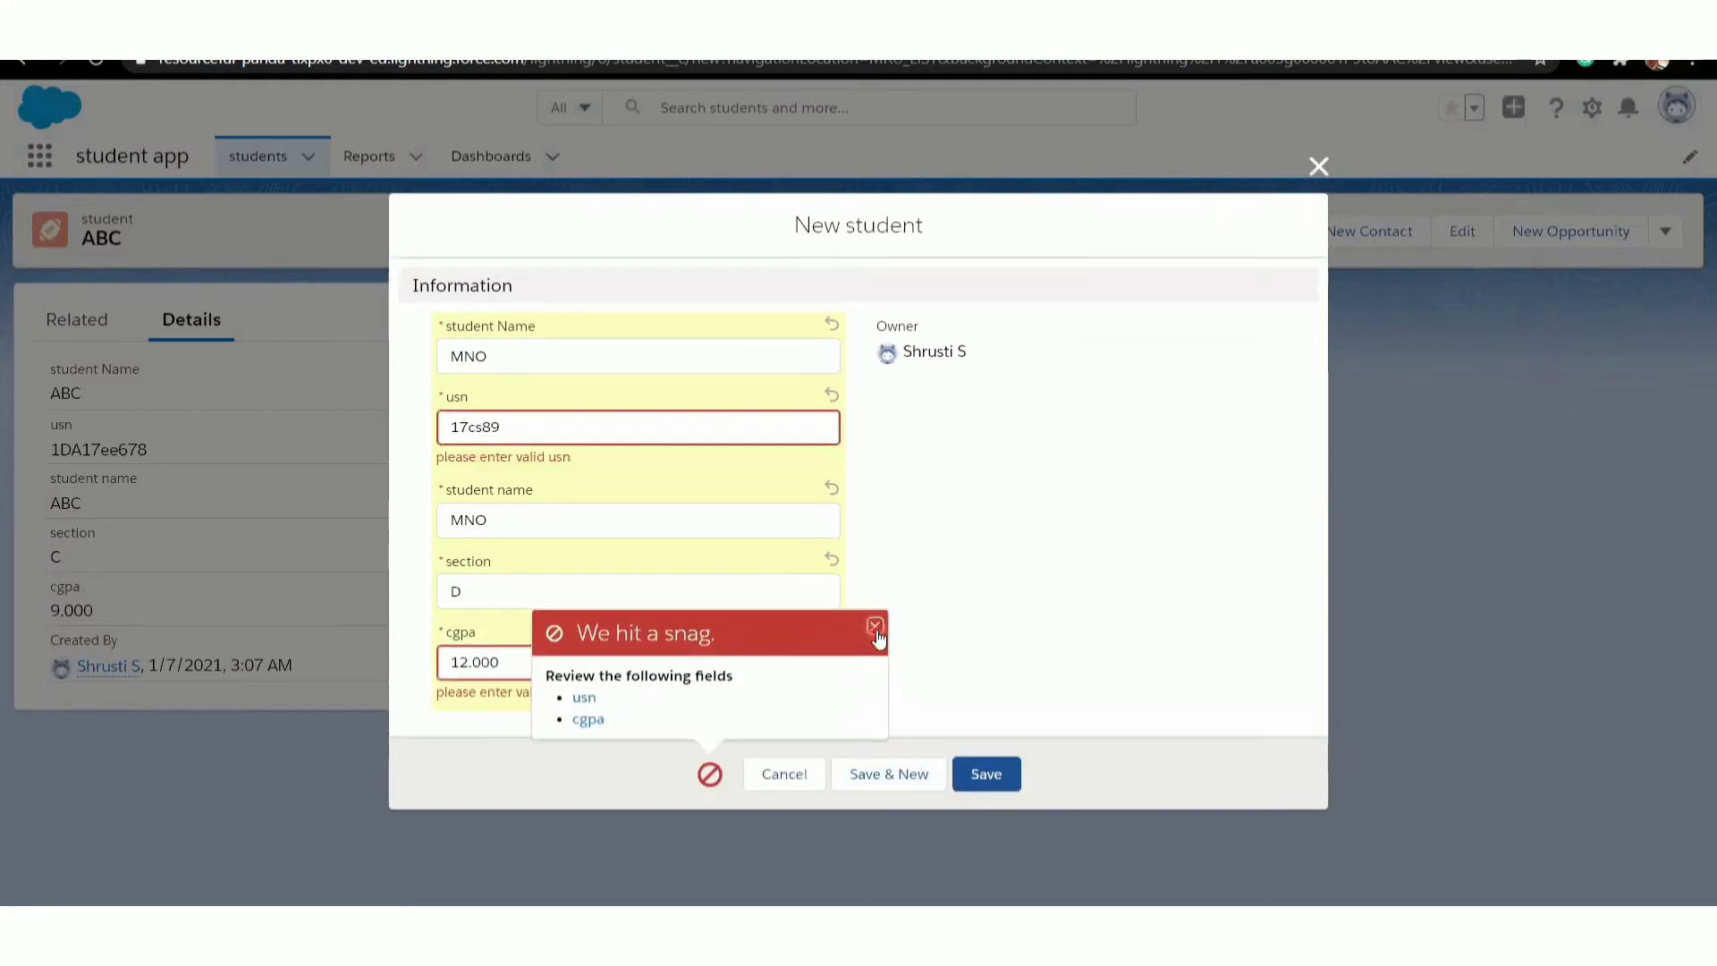
pyautogui.click(872, 628)
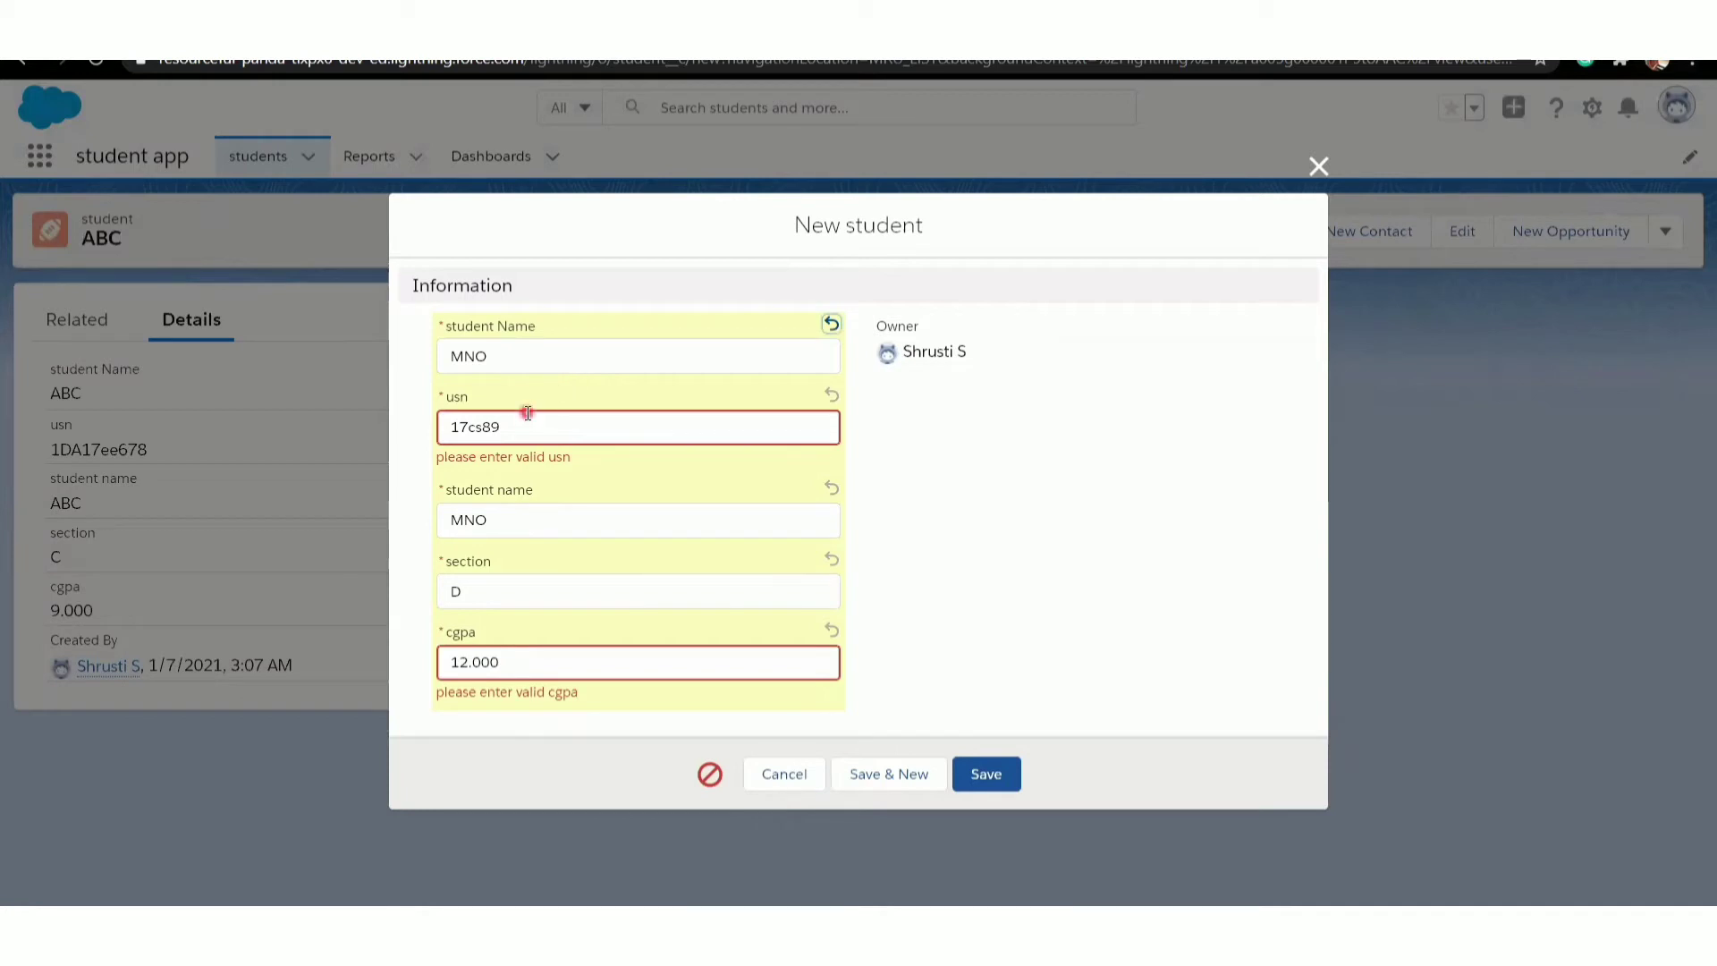
# - Add the prefix 1DA to the MNO record's usn, set its cgpa to 8 and save the record
pyautogui.click(450, 427)
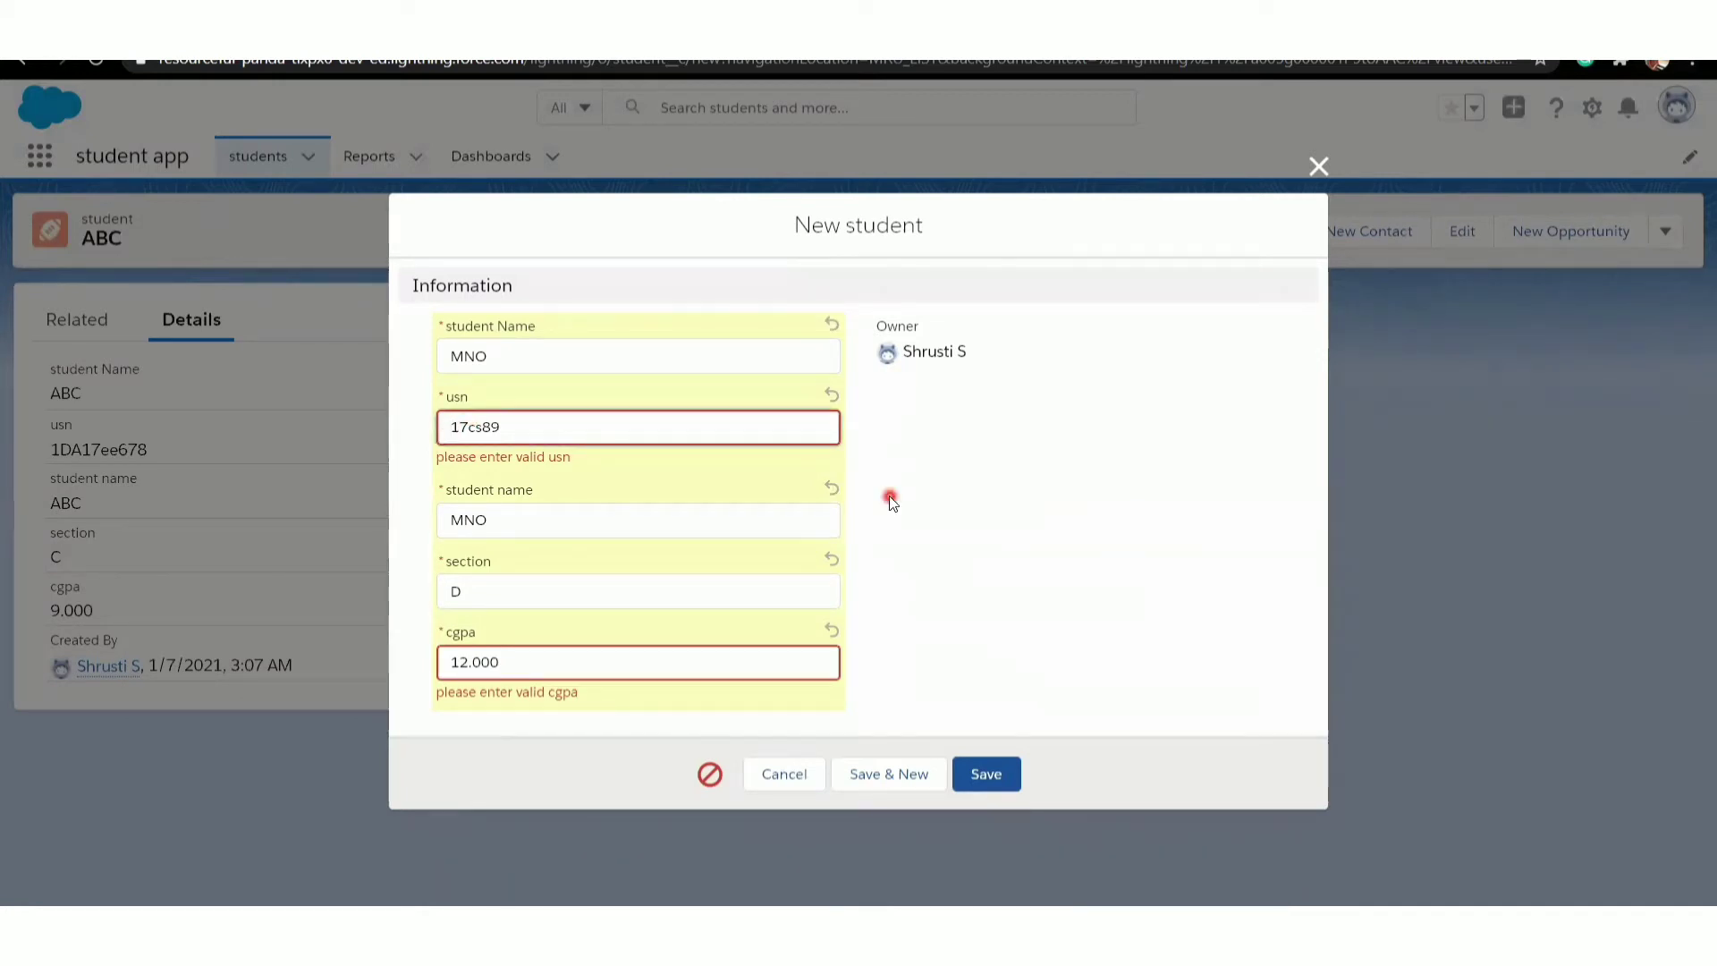
pyautogui.write('1DA')
pyautogui.click(508, 662)
pyautogui.press('BackSpace')
pyautogui.press('BackSpace')
pyautogui.press('BackSpace')
pyautogui.press('BackSpace')
pyautogui.press('BackSpace')
pyautogui.press('BackSpace')
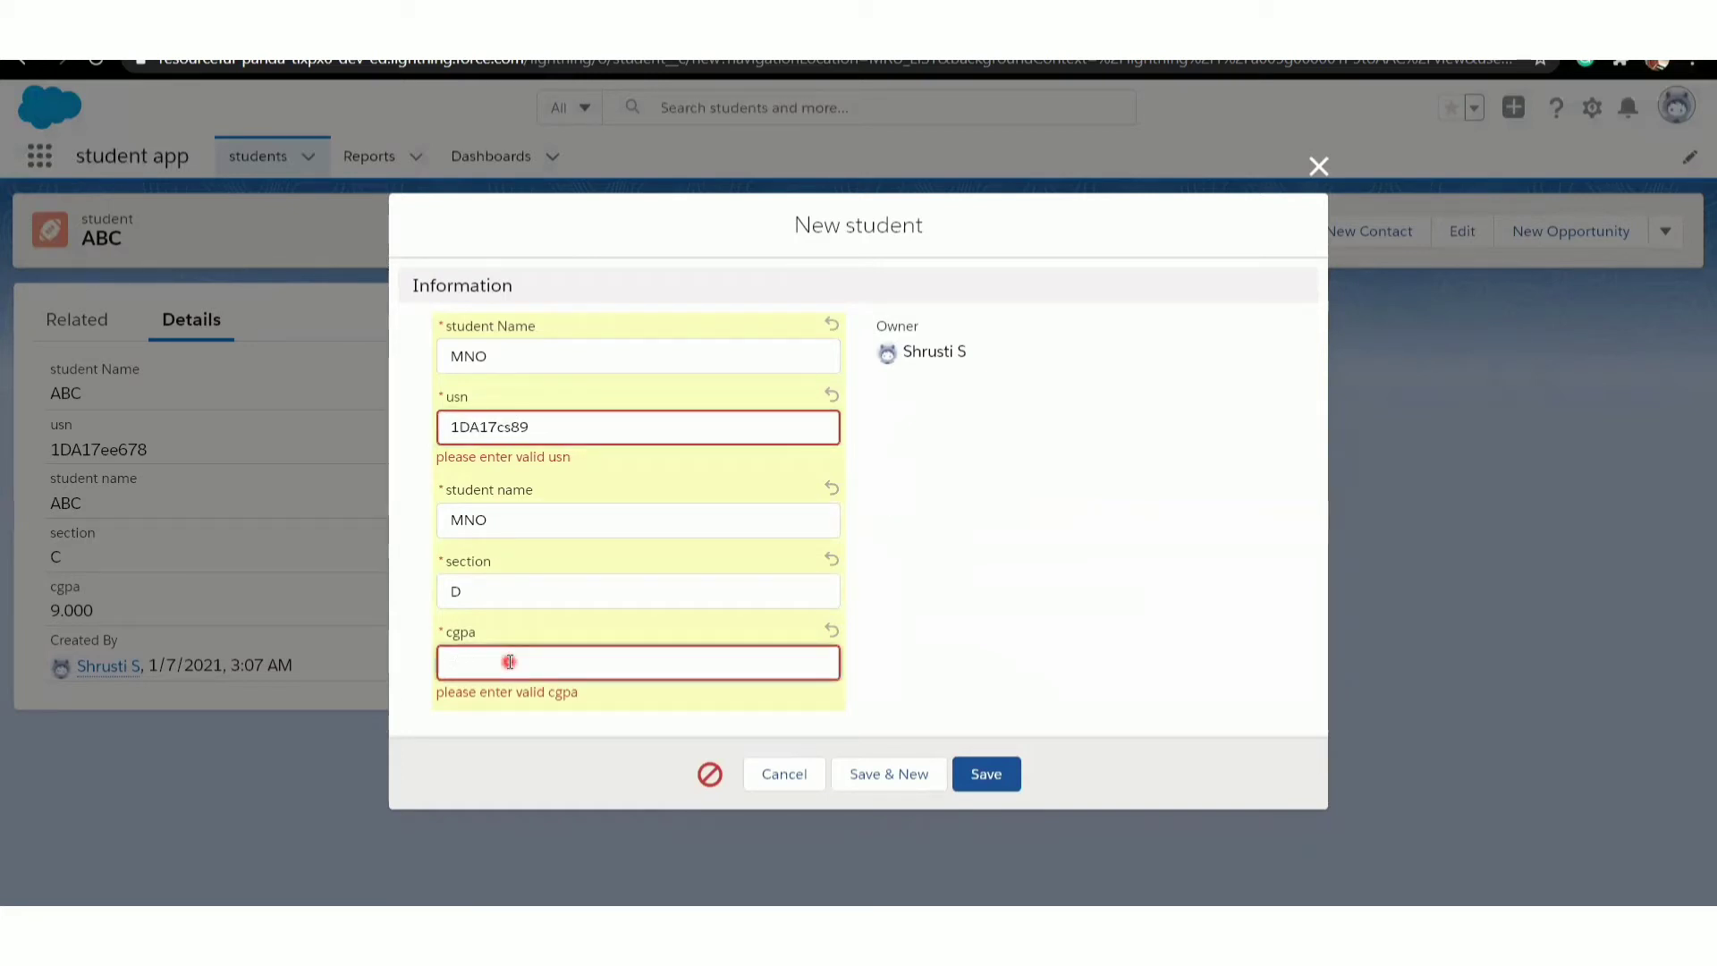
pyautogui.write('10')
pyautogui.write('8')
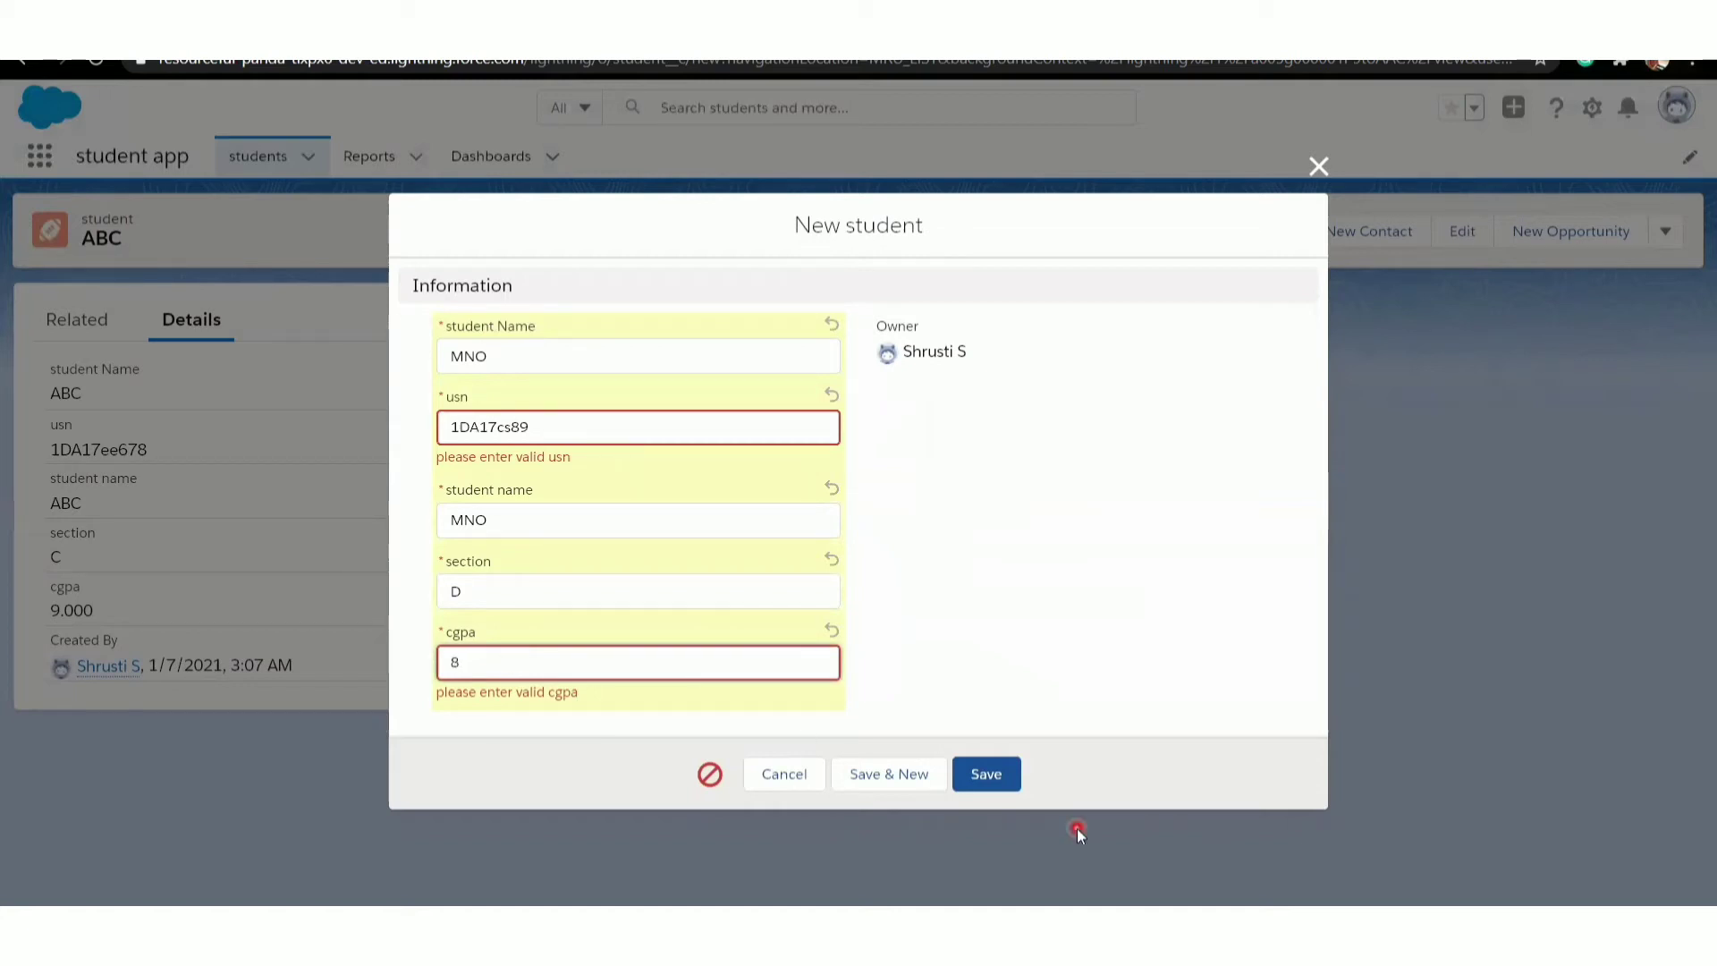
pyautogui.click(984, 781)
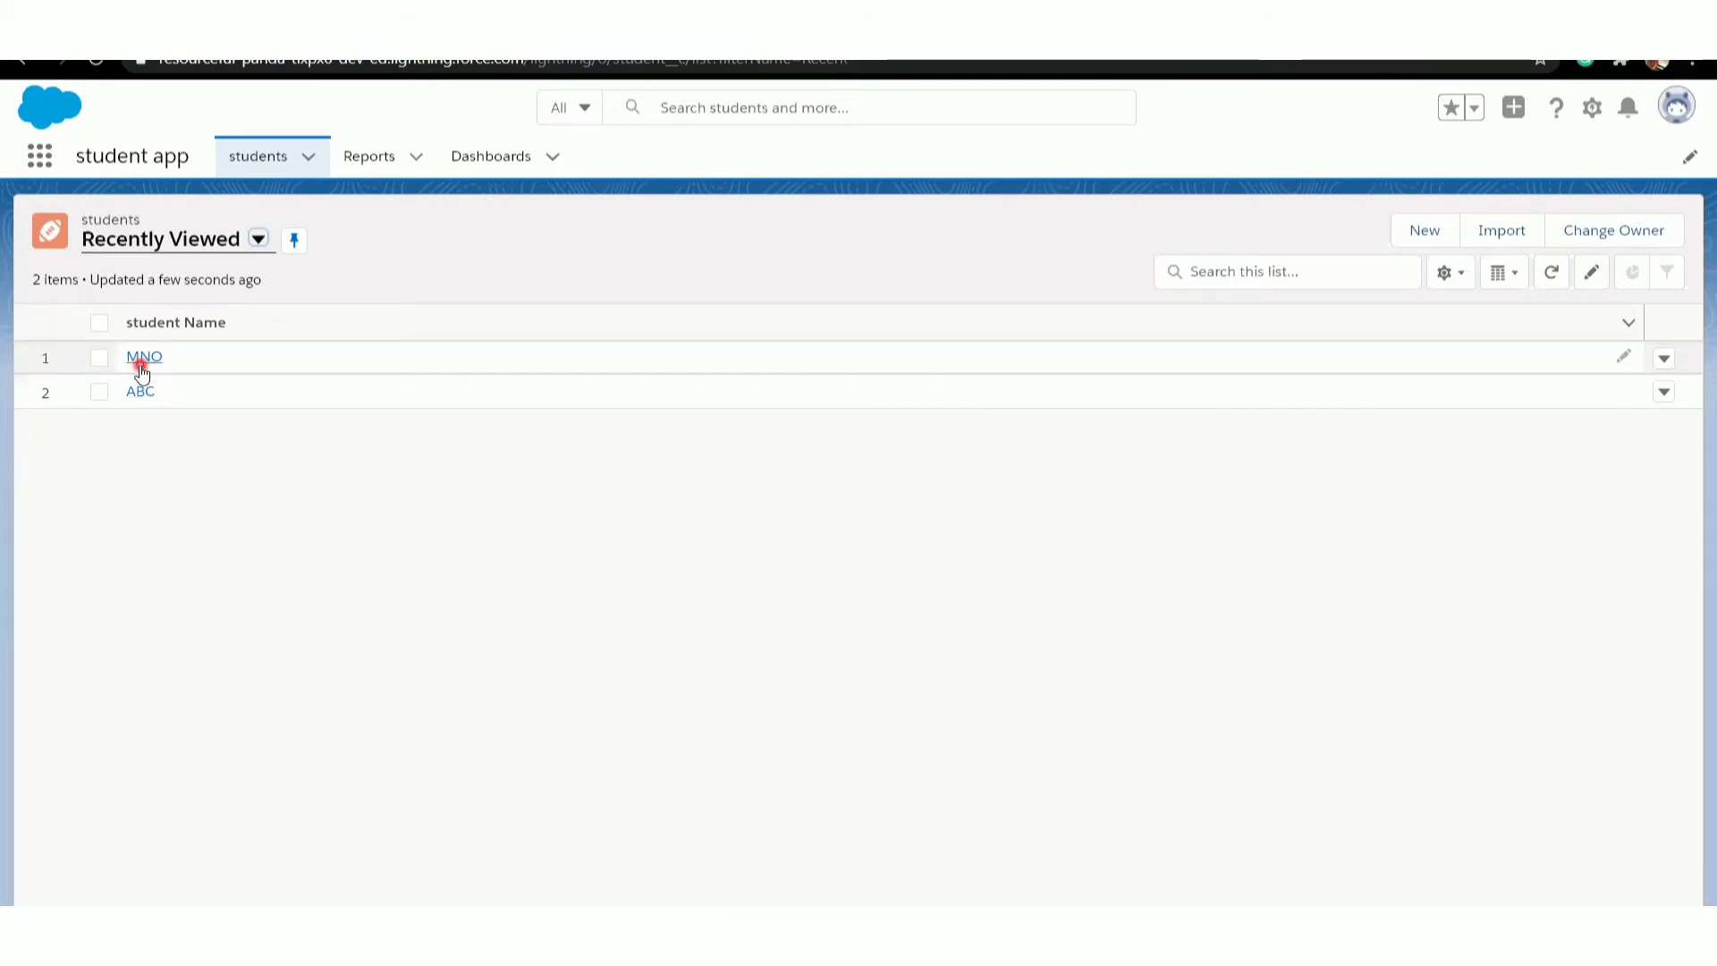
# - Open the MNO student record to check its details and return to the students list
pyautogui.click(140, 367)
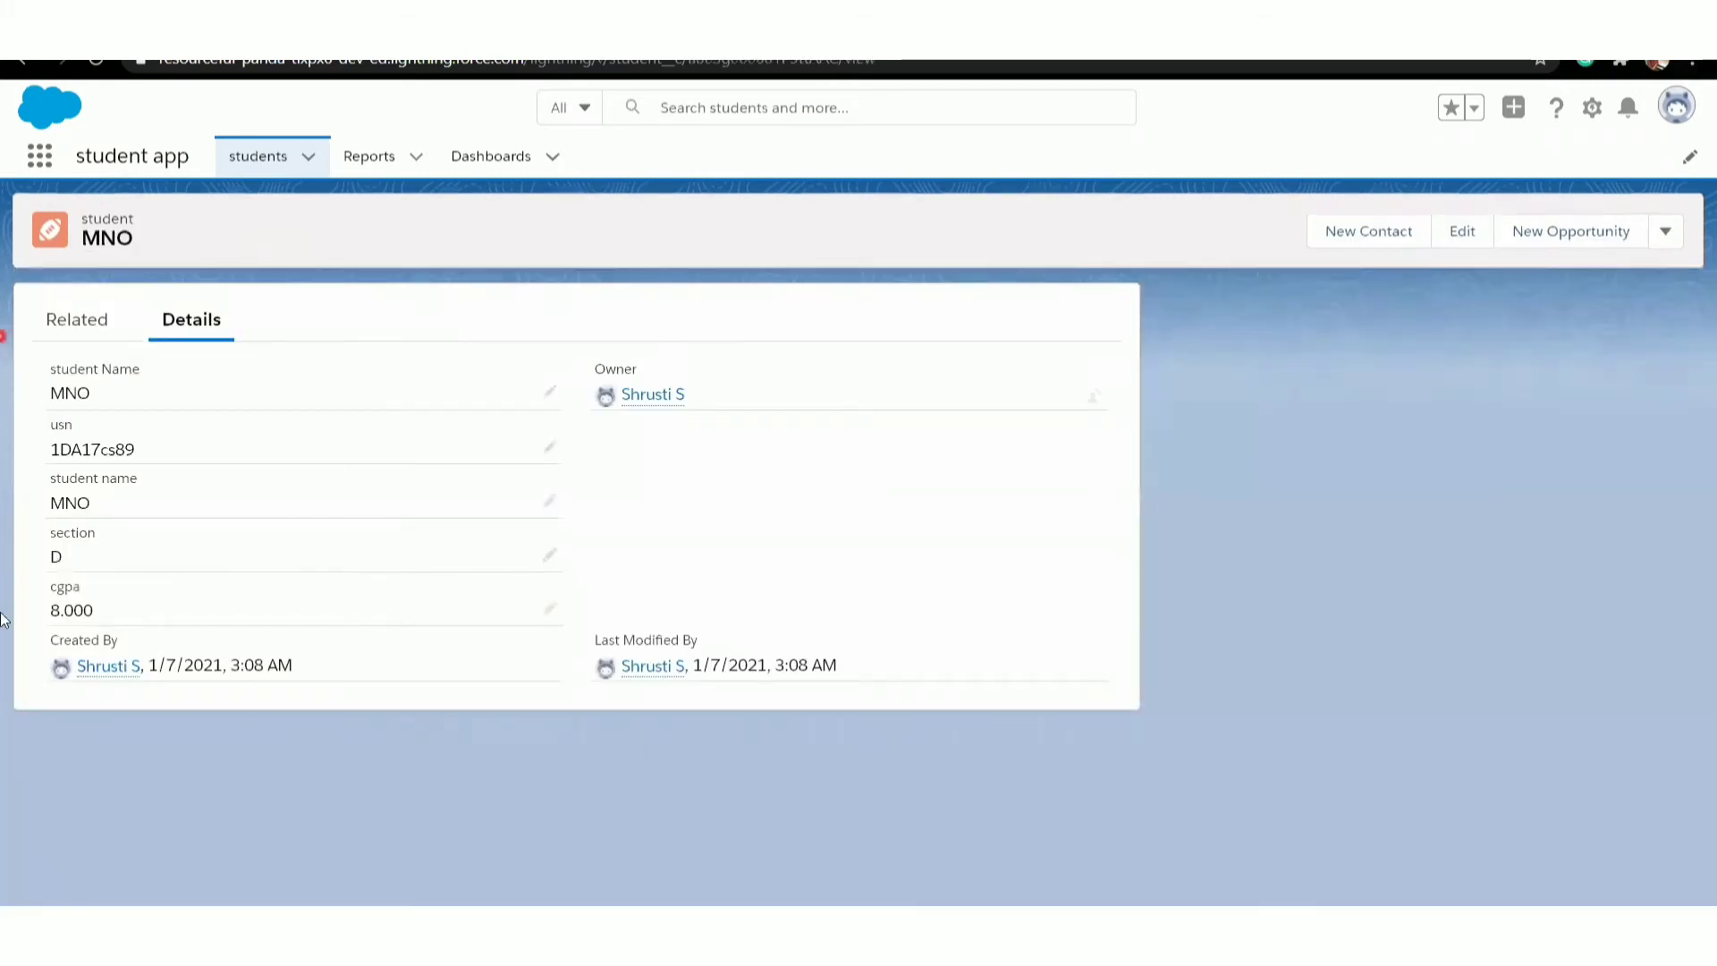
pyautogui.click(21, 60)
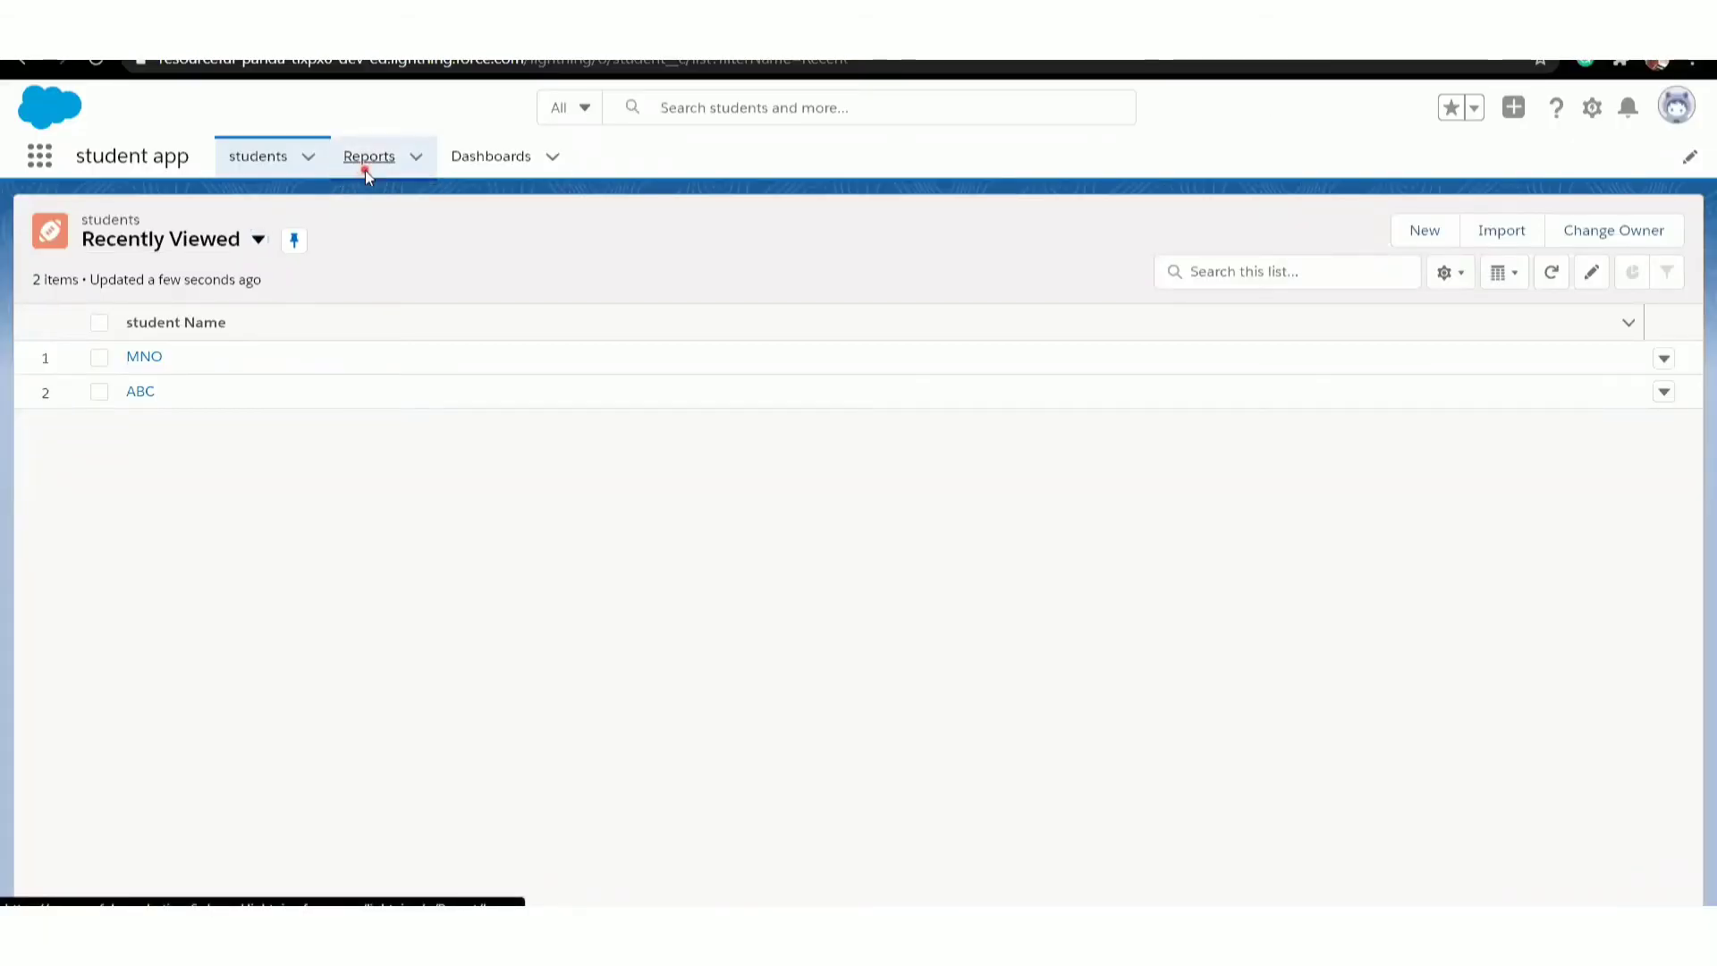
# - Start a new report based on the students report type, filtering the report types by "stu"
pyautogui.click(365, 170)
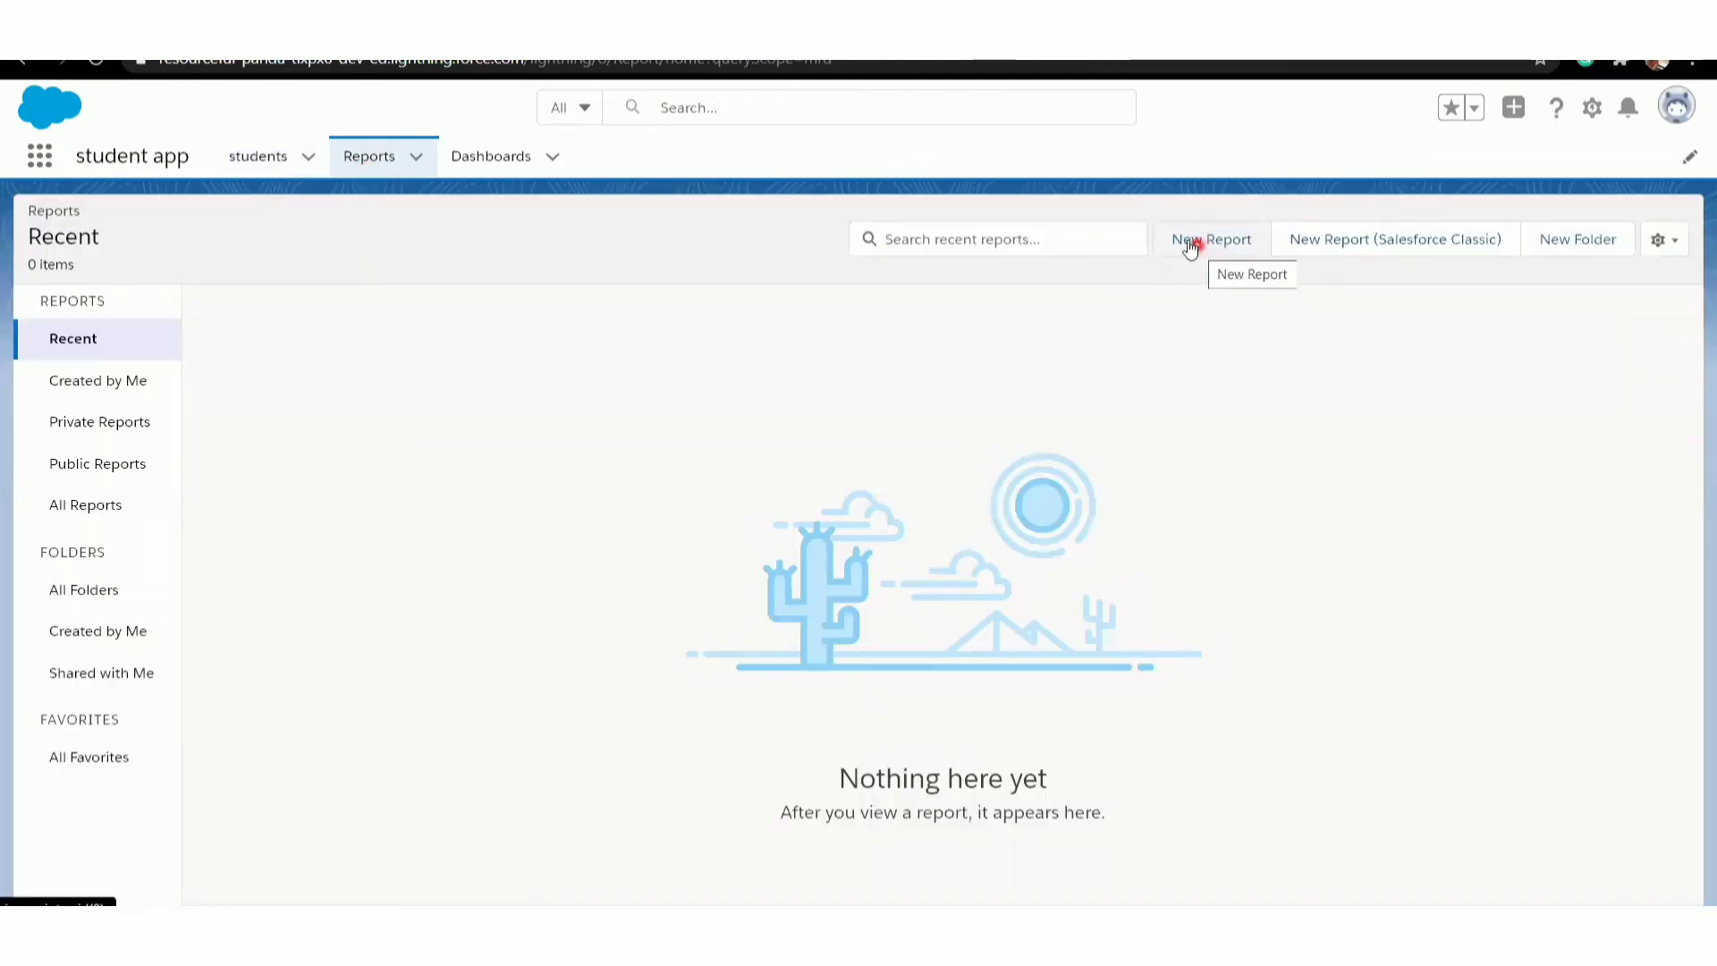
pyautogui.click(1197, 242)
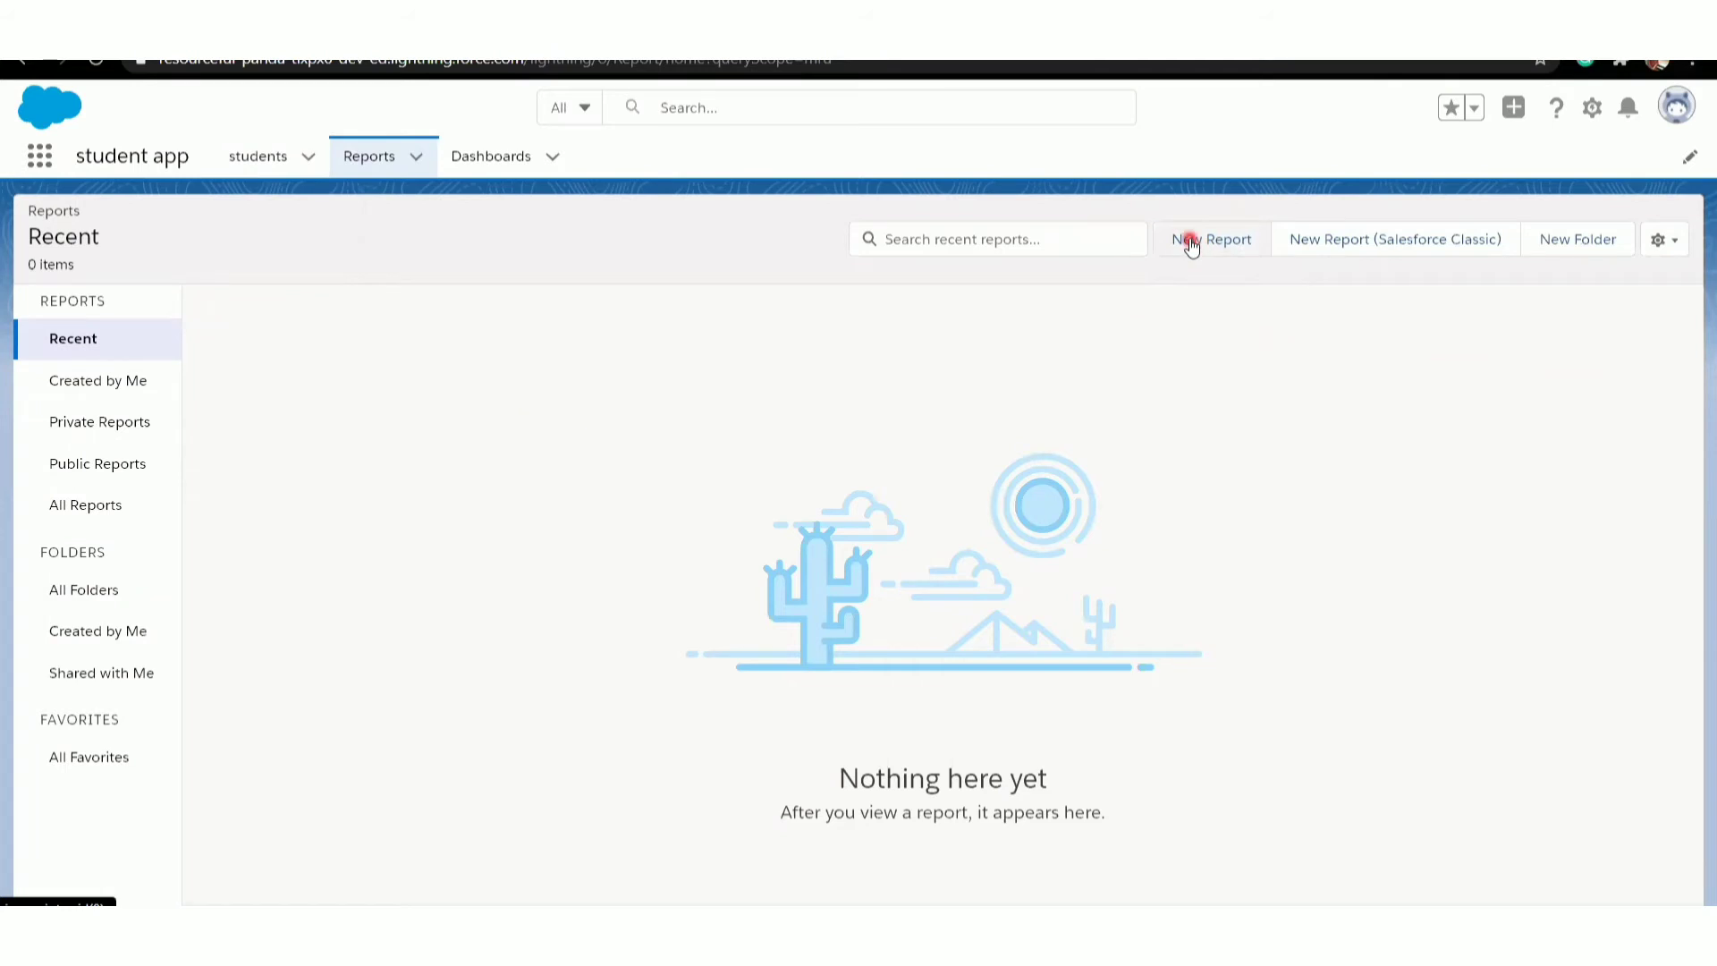
pyautogui.click(1191, 242)
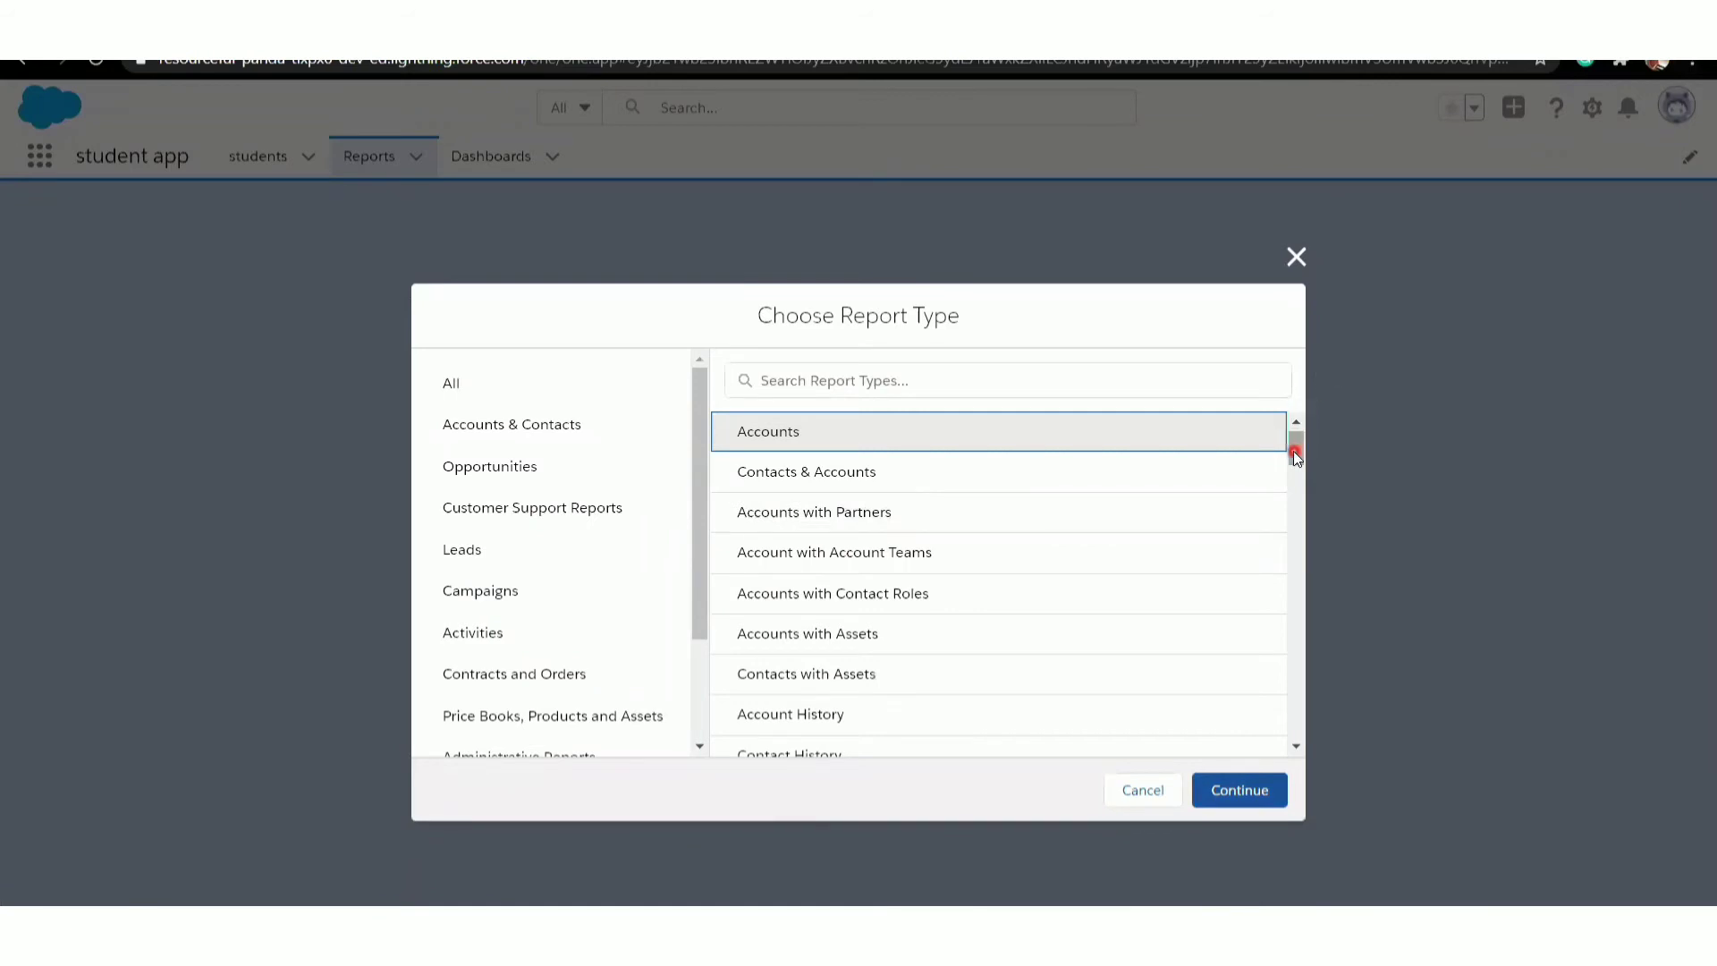
pyautogui.moveTo(1295, 452); pyautogui.dragTo(1288, 604)
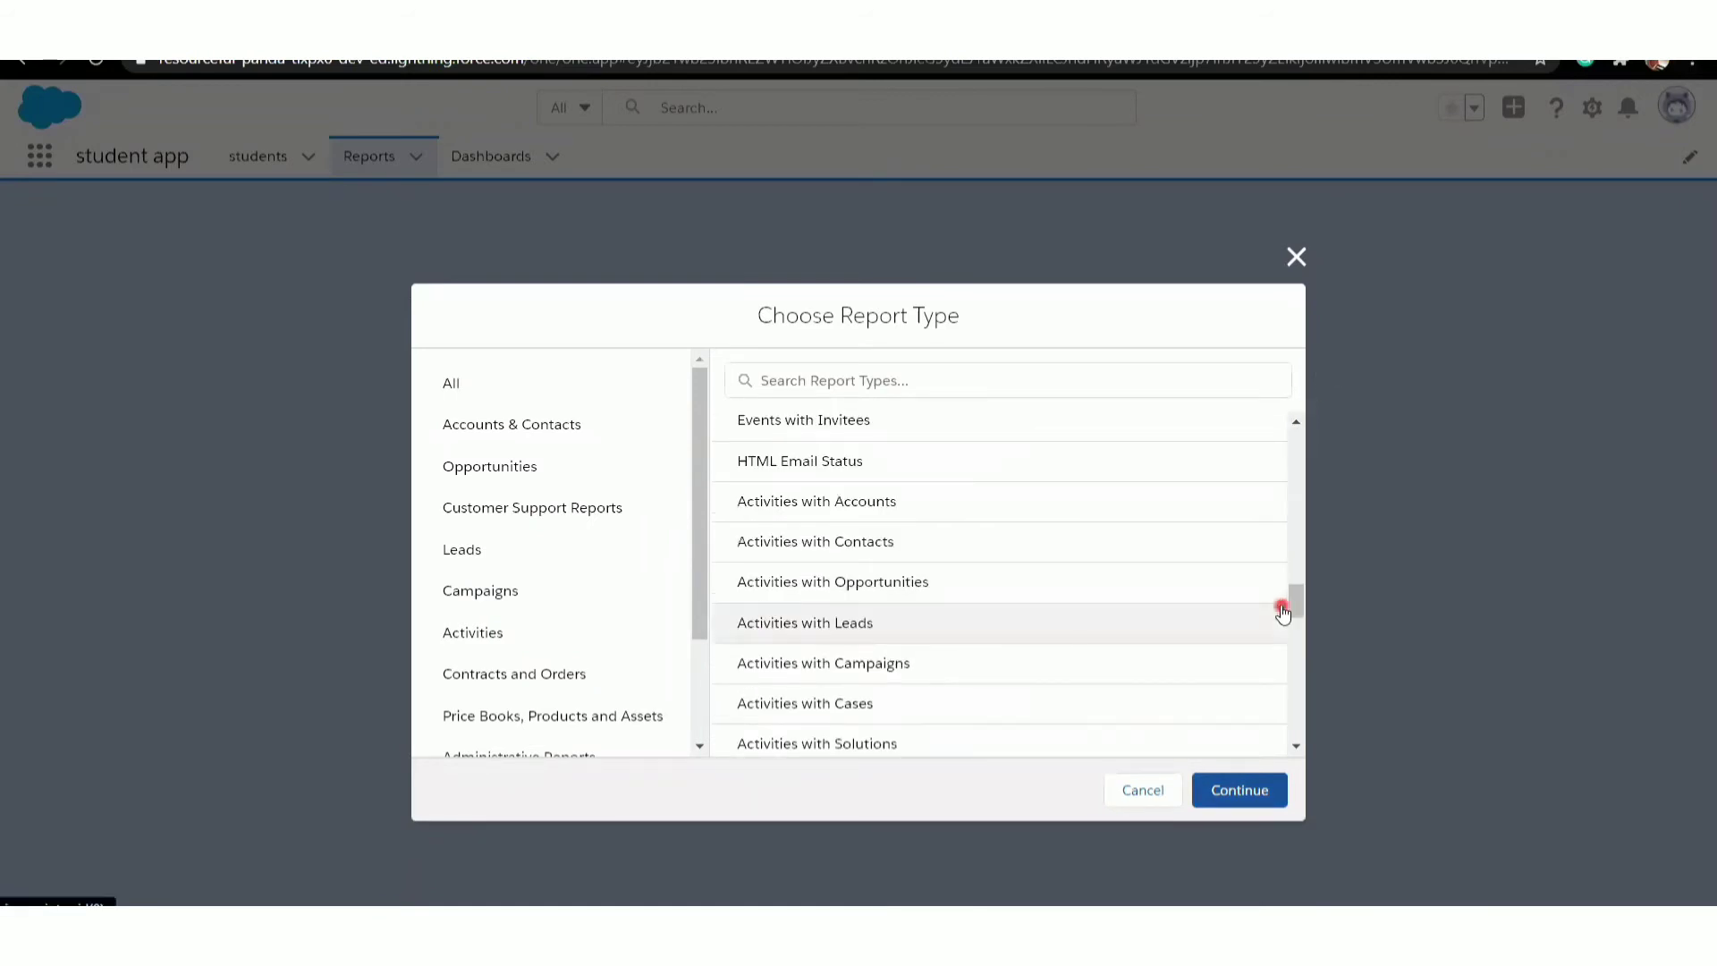
pyautogui.click(953, 382)
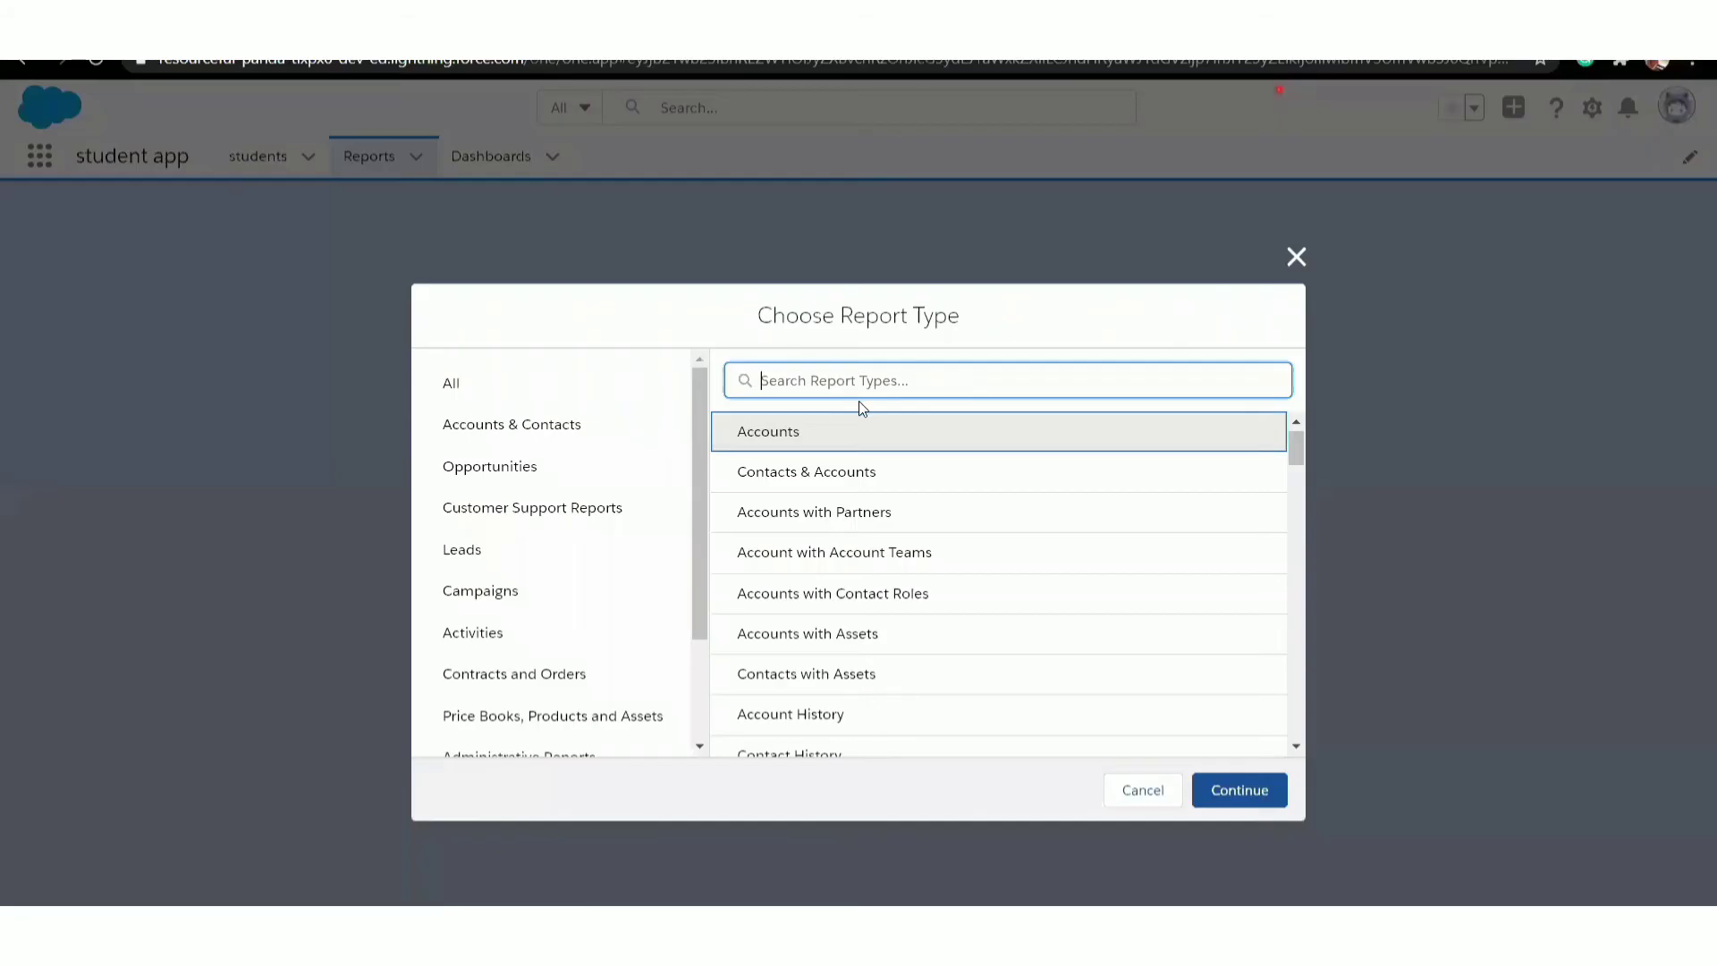
pyautogui.click(849, 380)
pyautogui.write('stu')
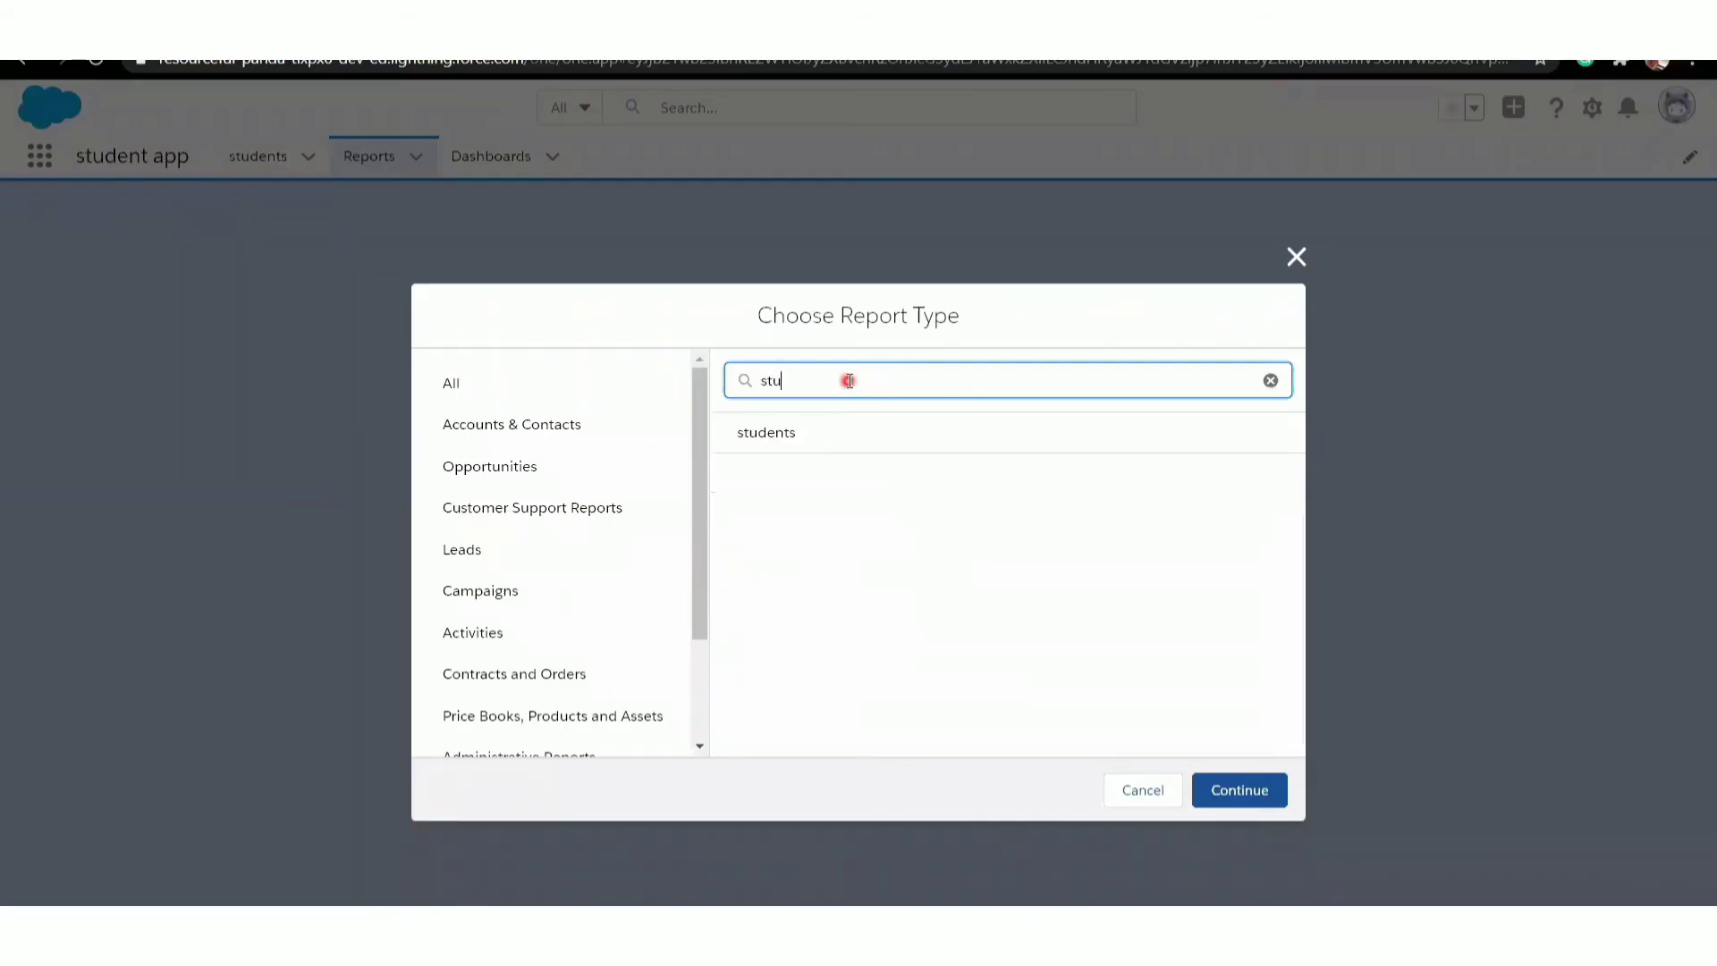
pyautogui.click(770, 435)
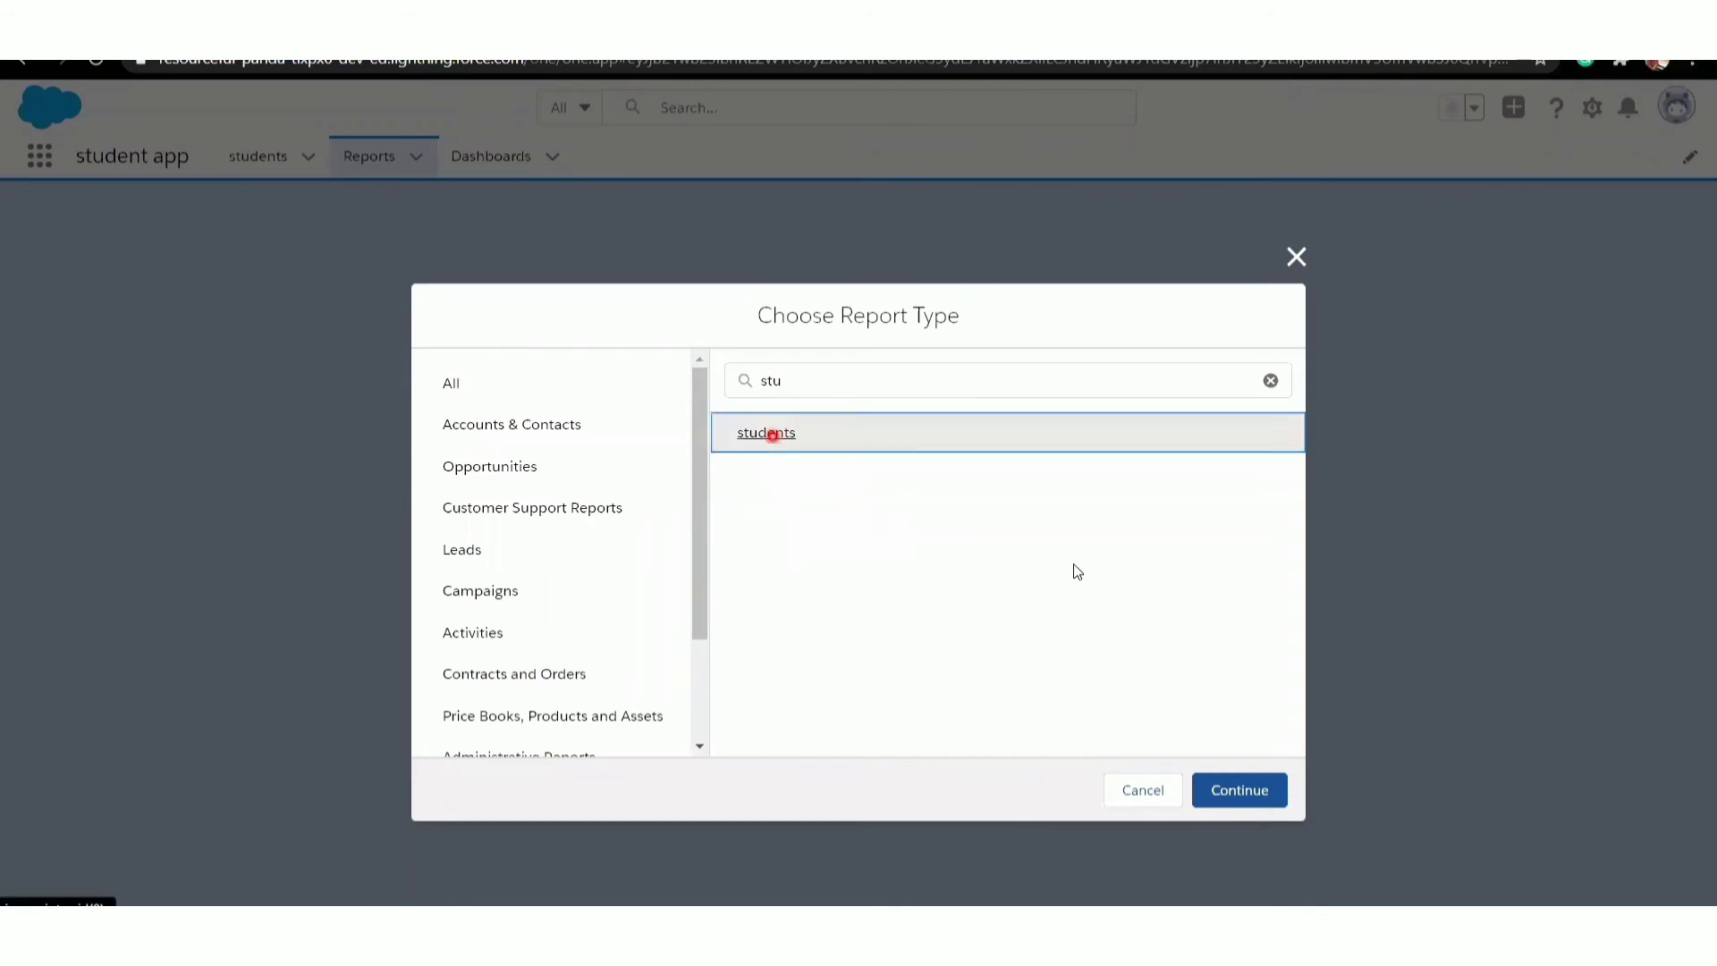
pyautogui.click(1244, 793)
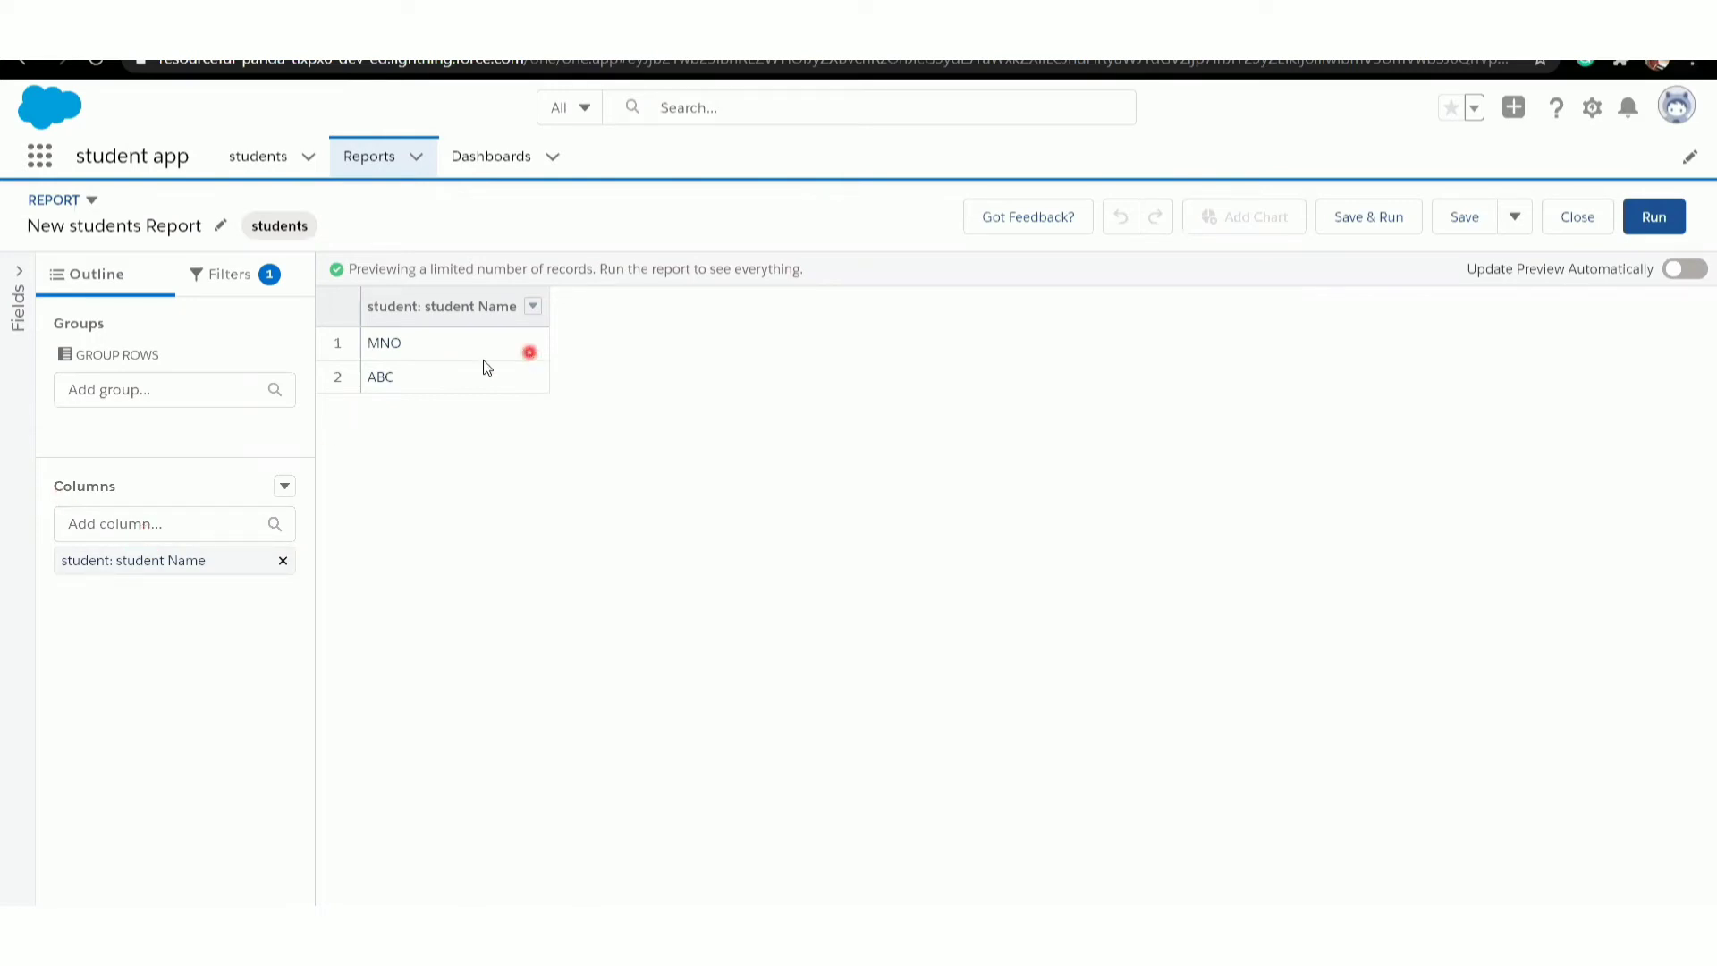
# - Add the section and cgpa columns to the students report and refresh the preview
pyautogui.click(123, 524)
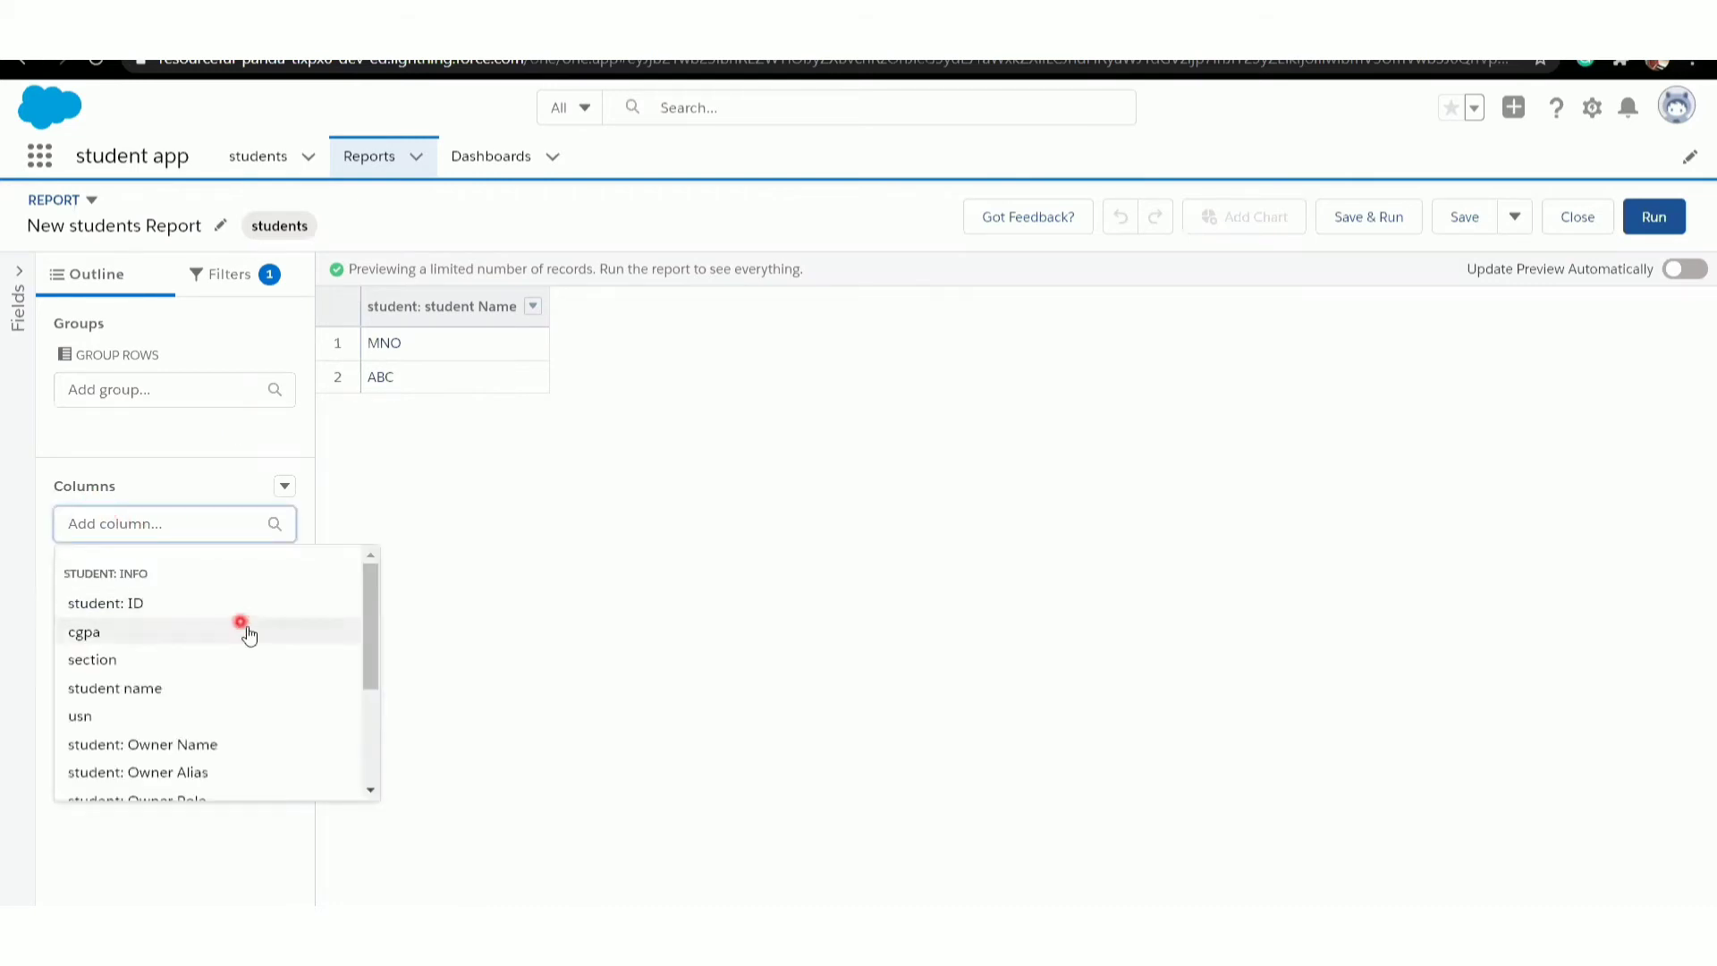
pyautogui.click(109, 660)
pyautogui.click(158, 518)
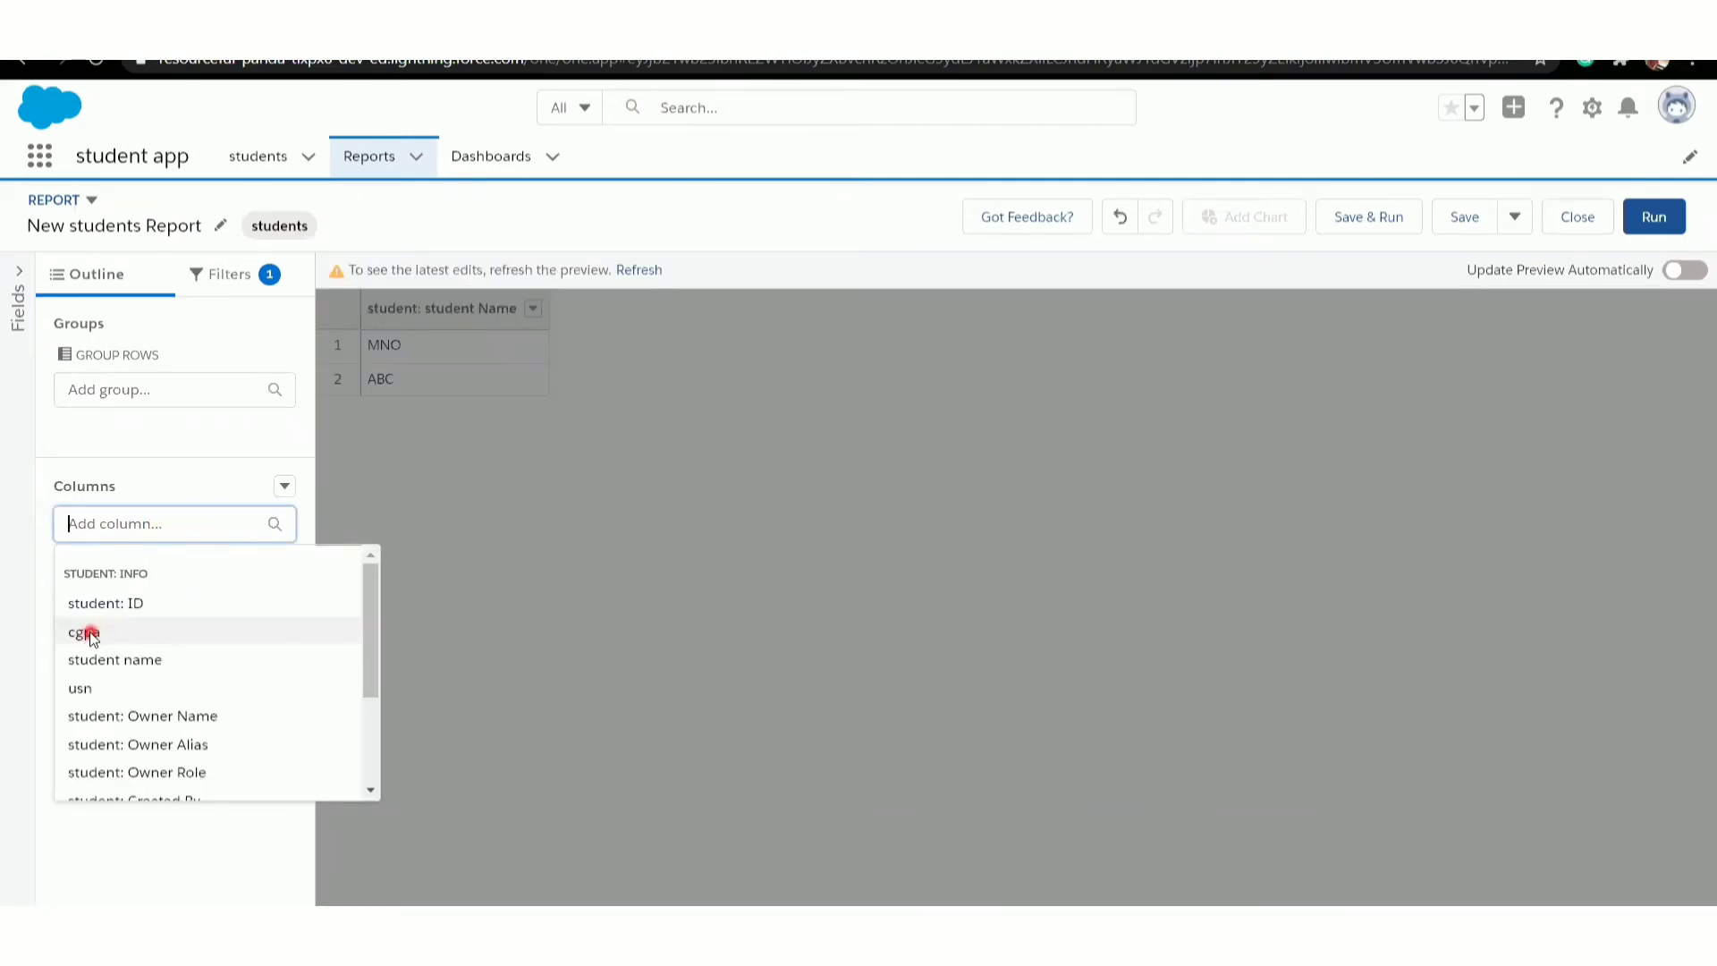
pyautogui.click(90, 634)
pyautogui.click(404, 454)
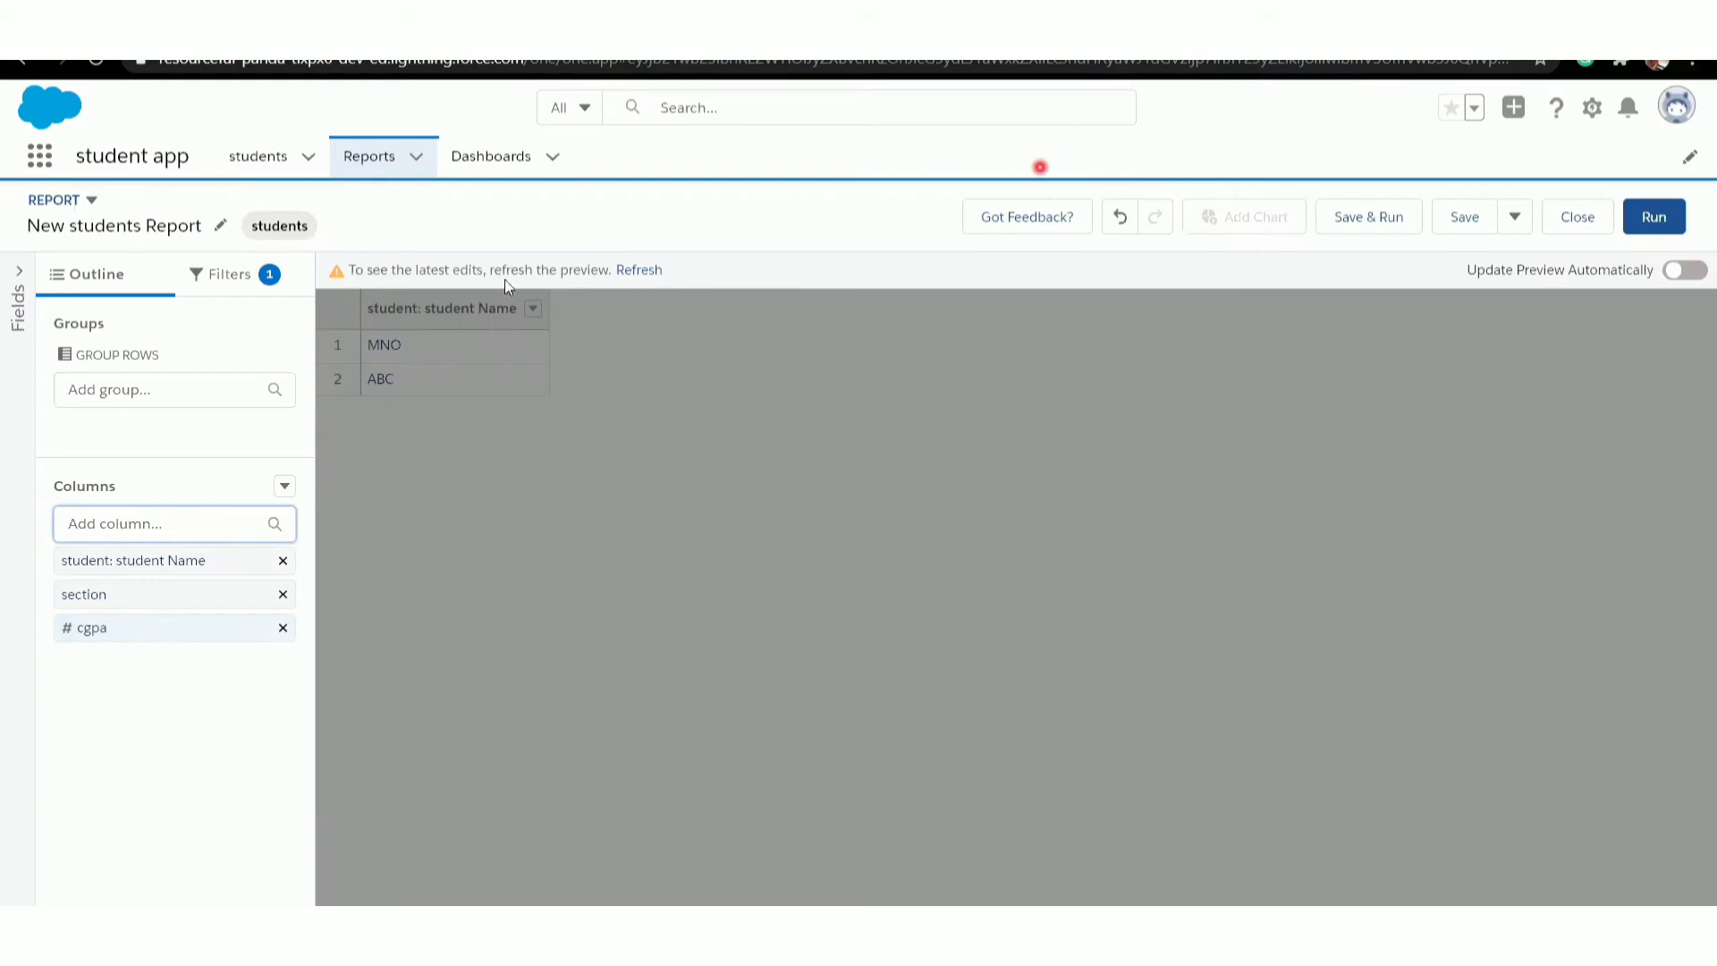
pyautogui.click(639, 271)
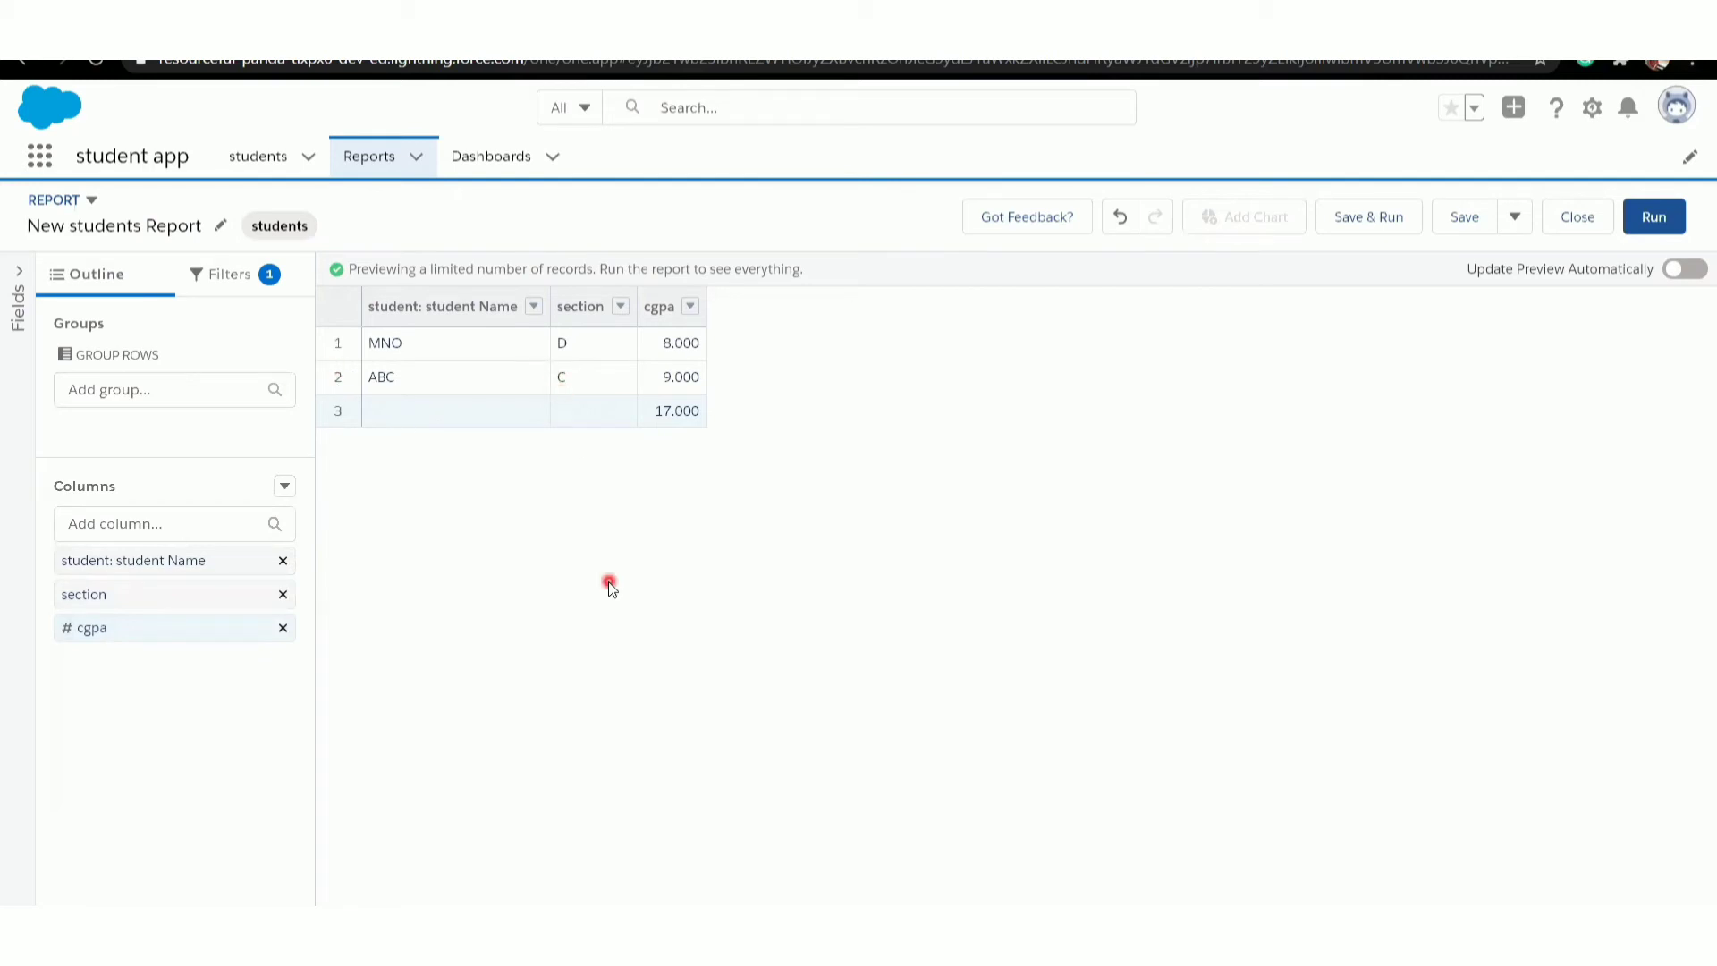
# - Group the report rows by section and refresh the preview
pyautogui.click(135, 392)
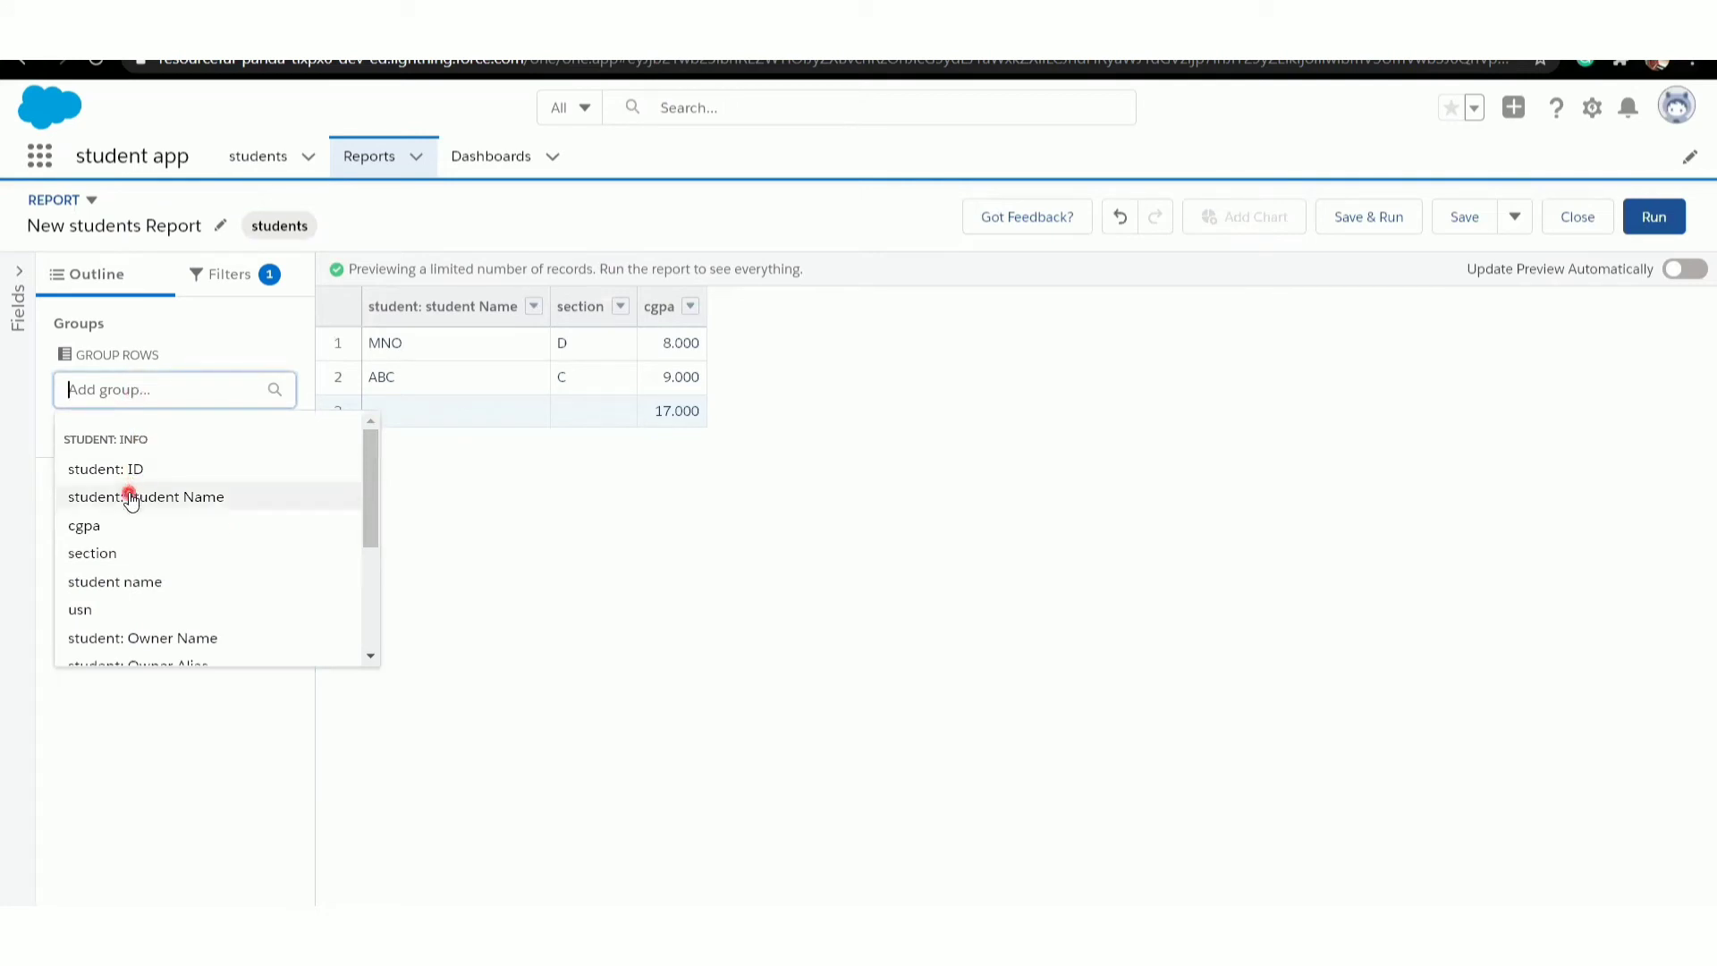
pyautogui.click(93, 551)
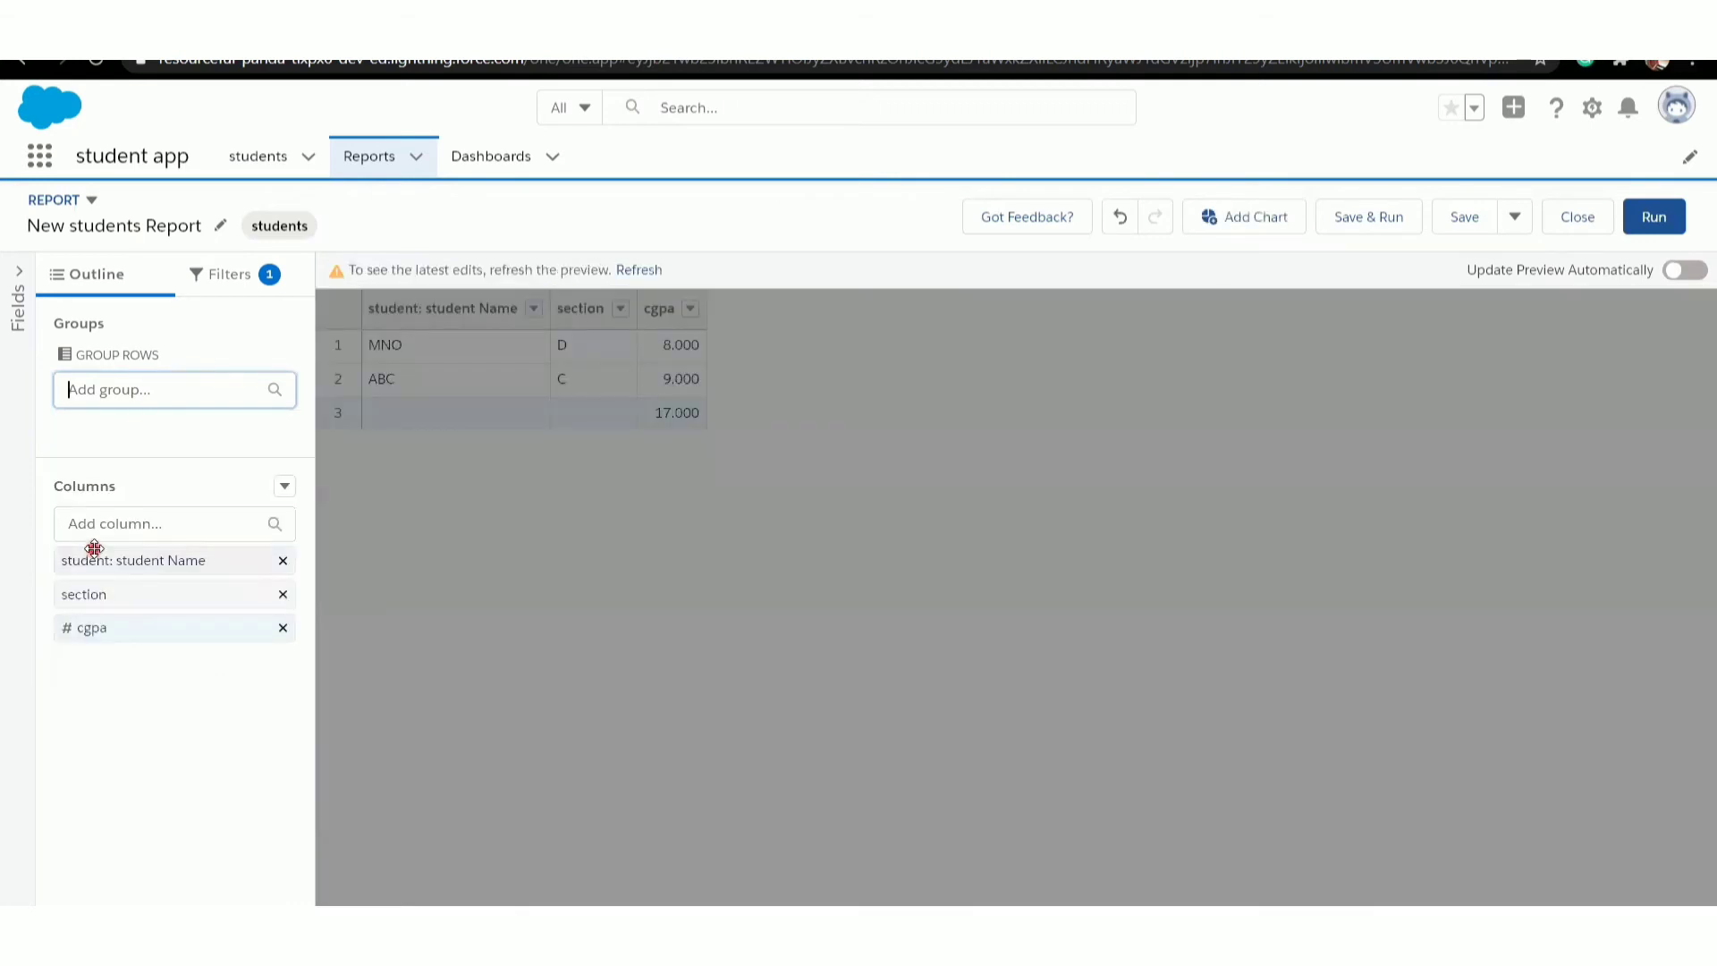
pyautogui.click(644, 272)
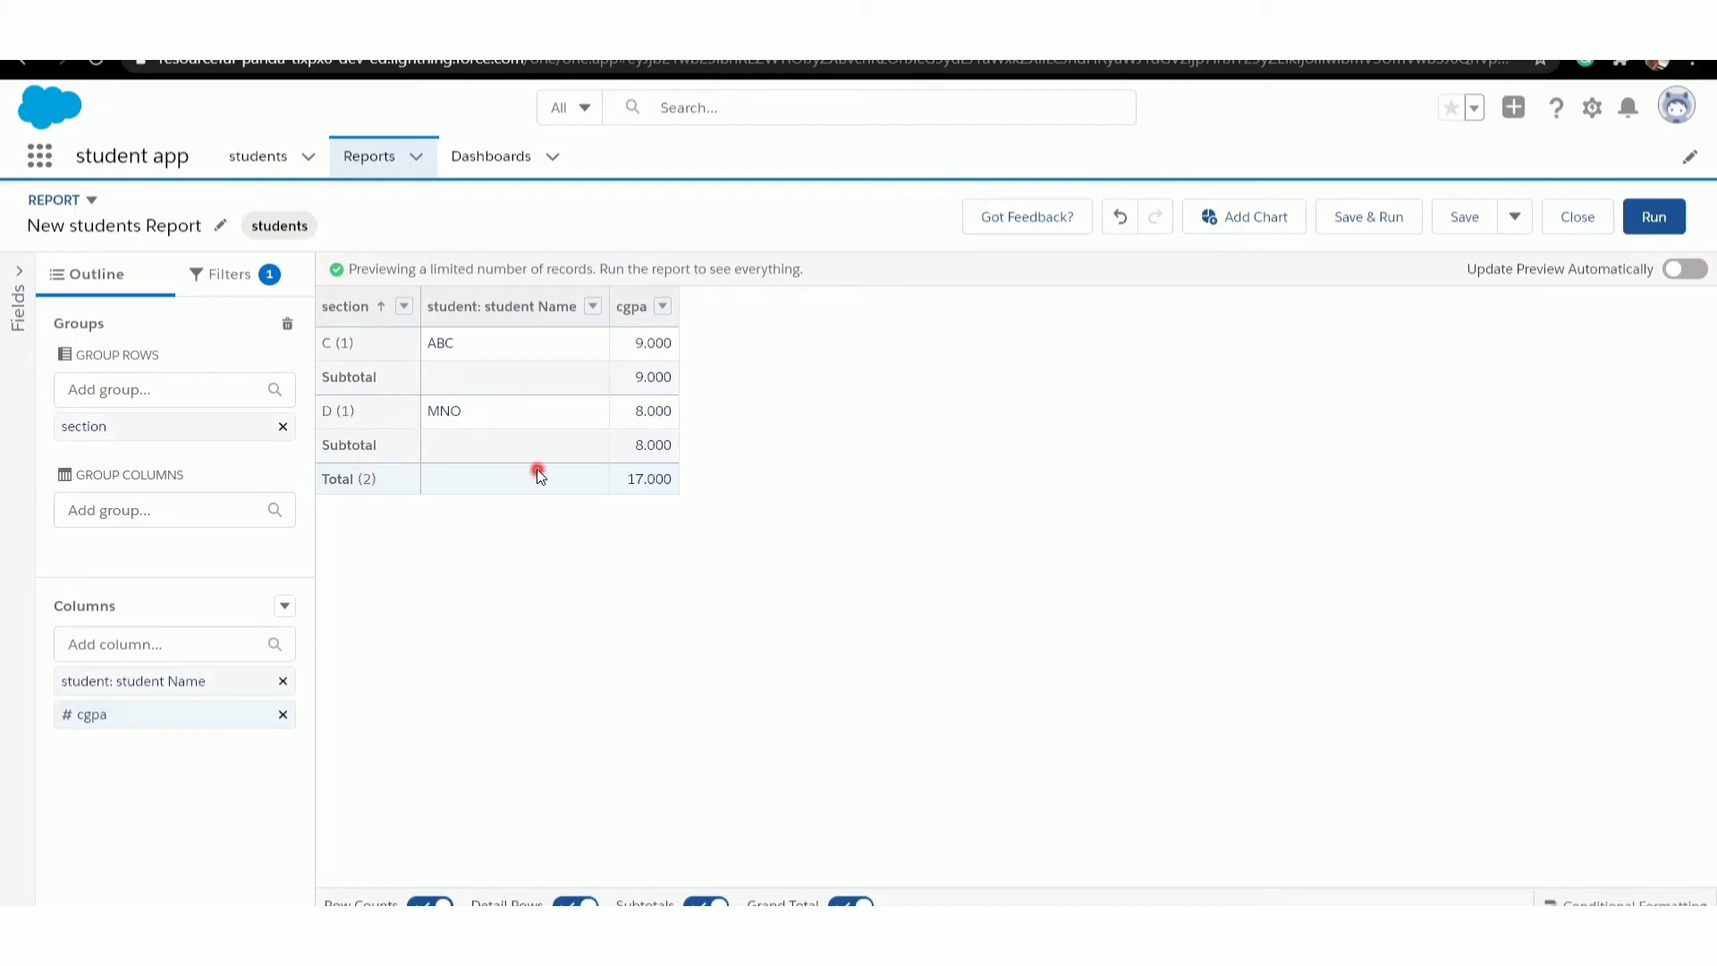
# - Remove the section row grouping from the report and refresh the preview
pyautogui.click(285, 426)
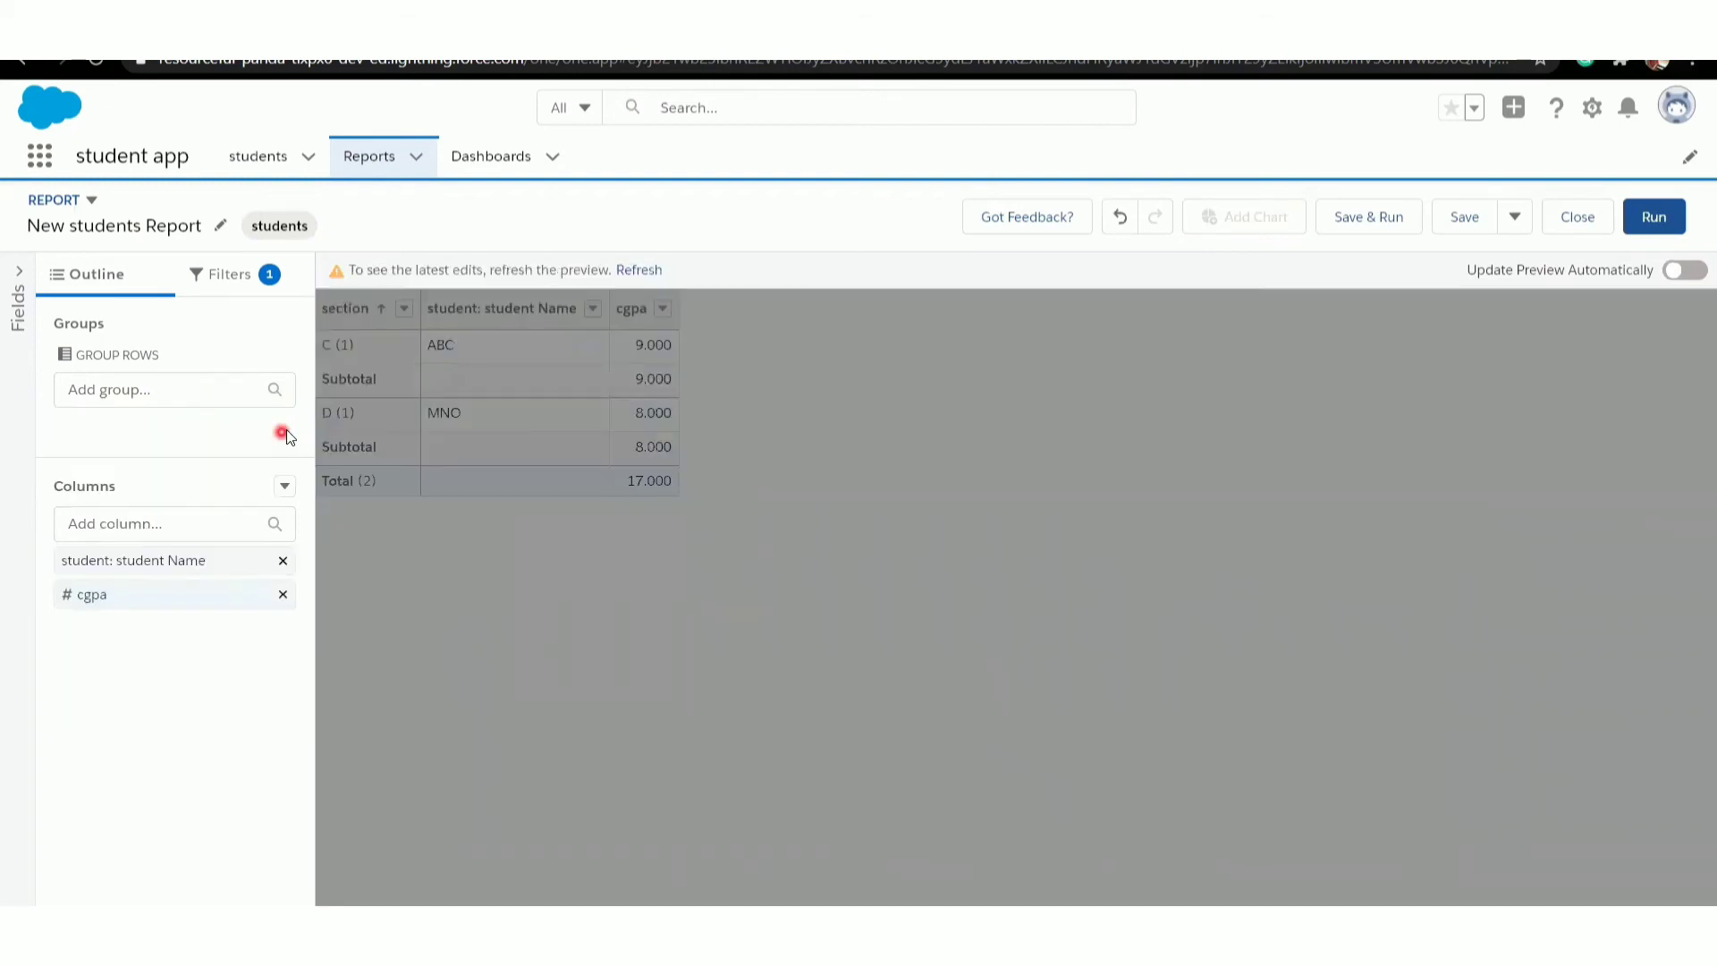
pyautogui.click(640, 271)
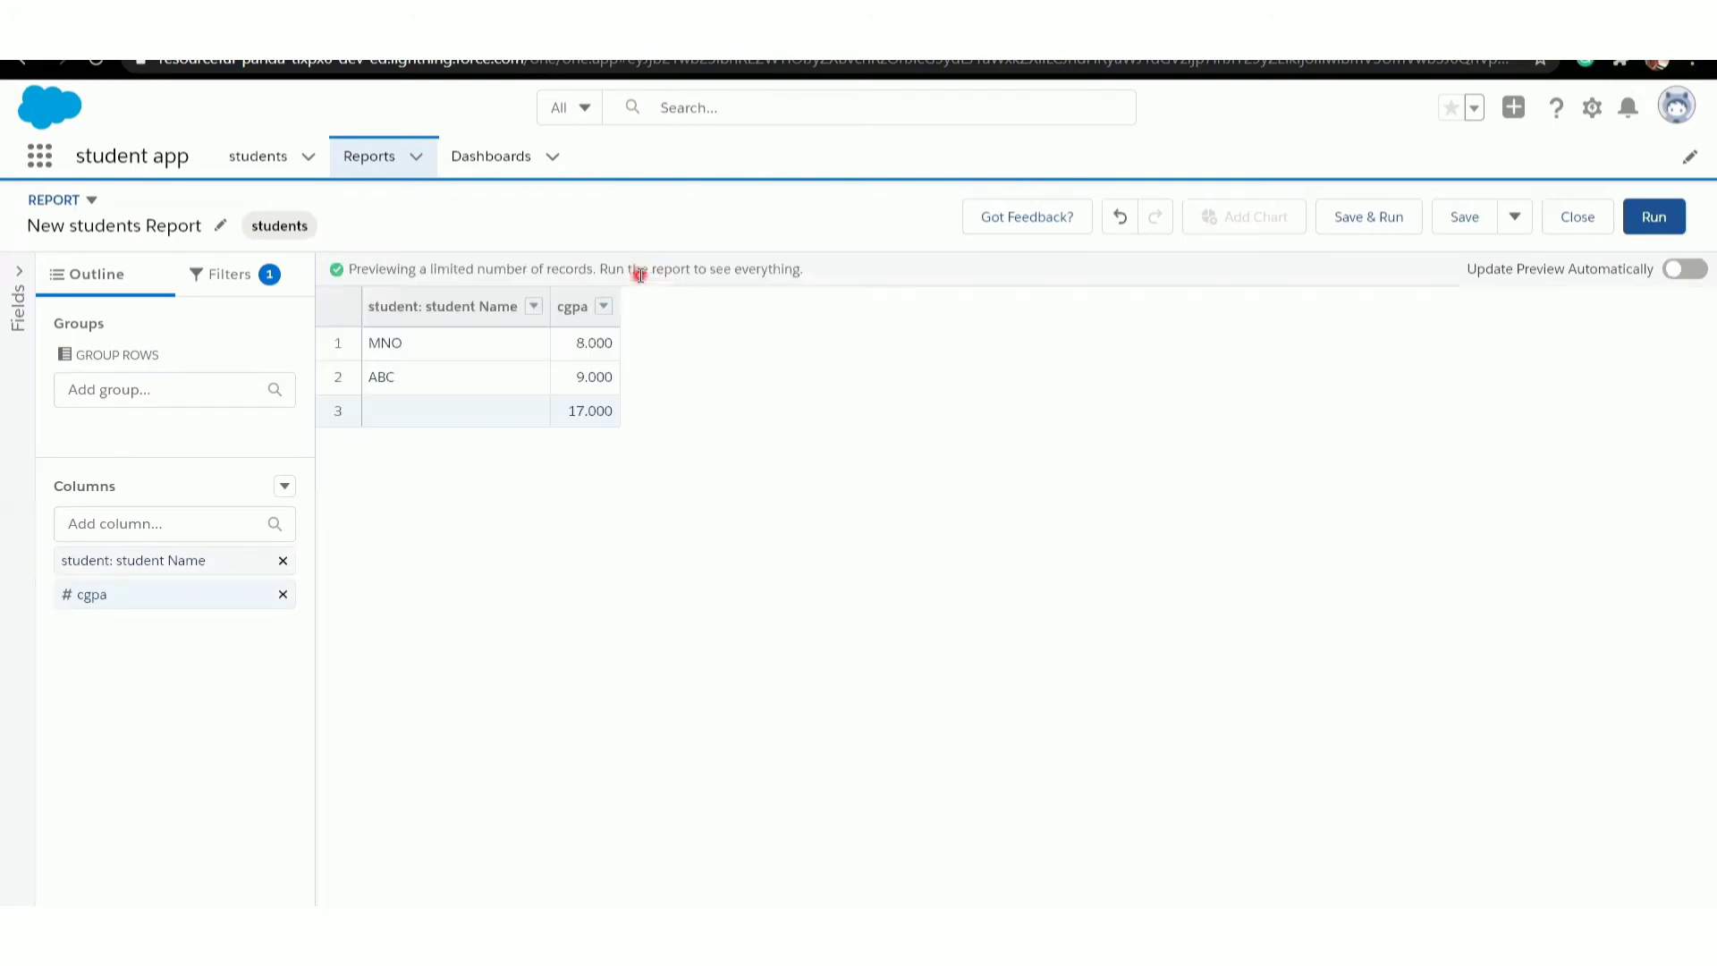
pyautogui.click(651, 514)
# - Save the report as "New students Report" in the Private Reports folder
pyautogui.click(481, 159)
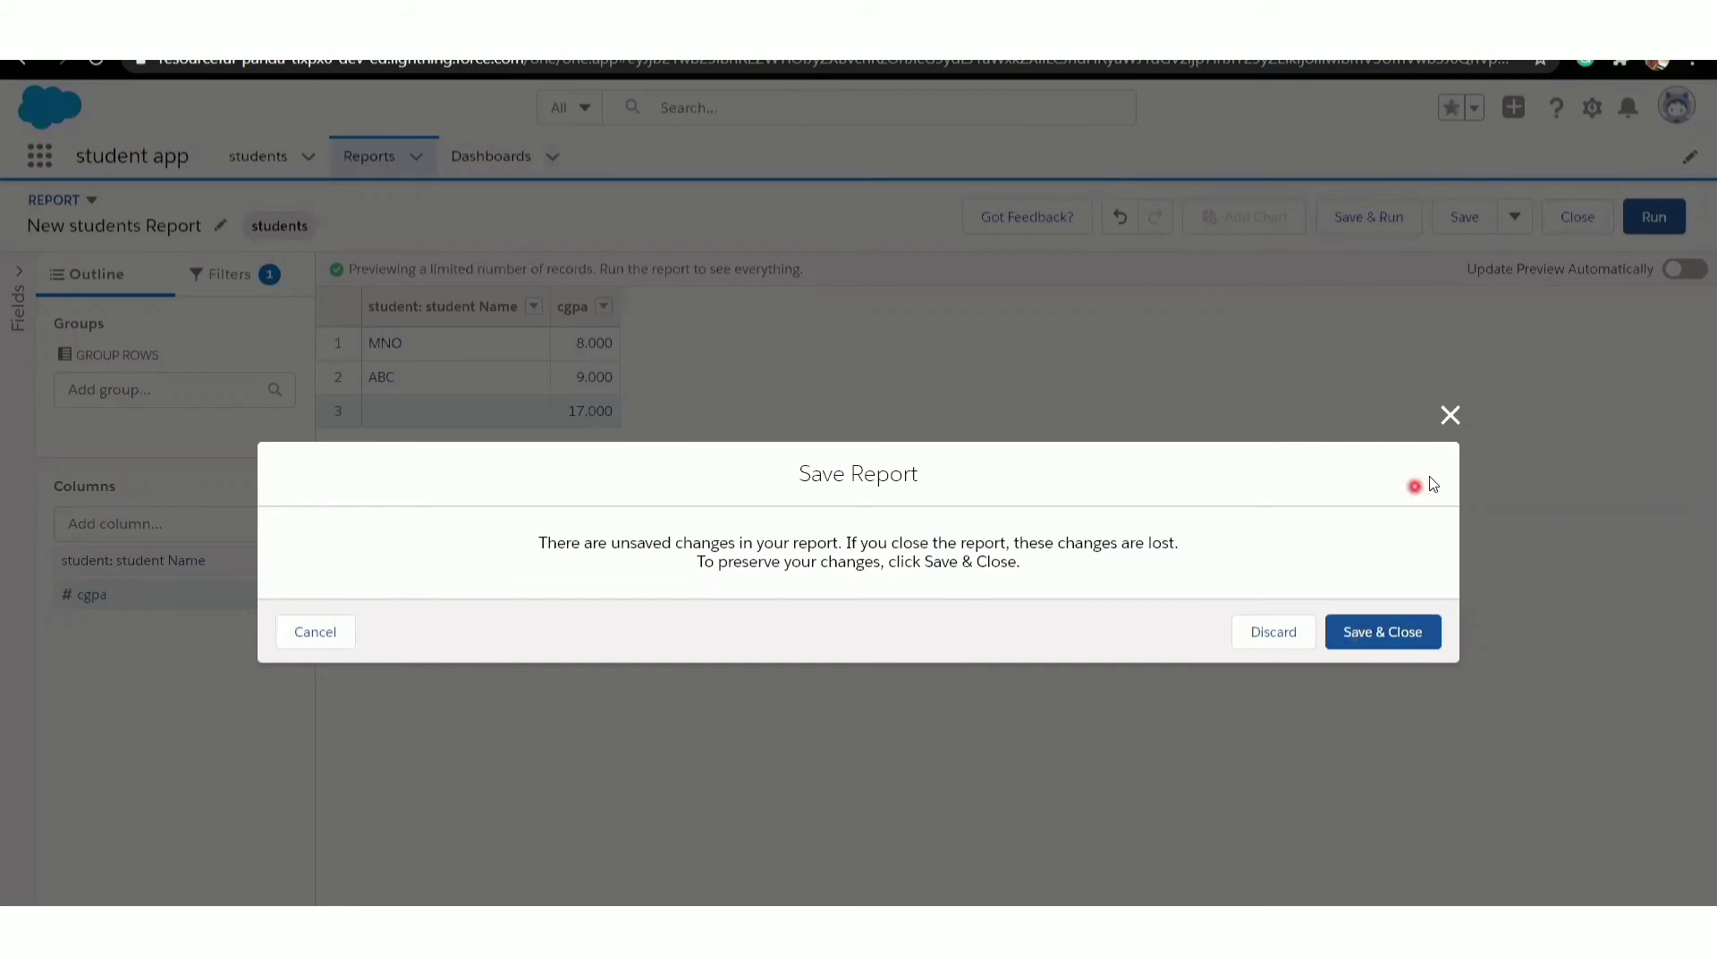
pyautogui.click(1451, 415)
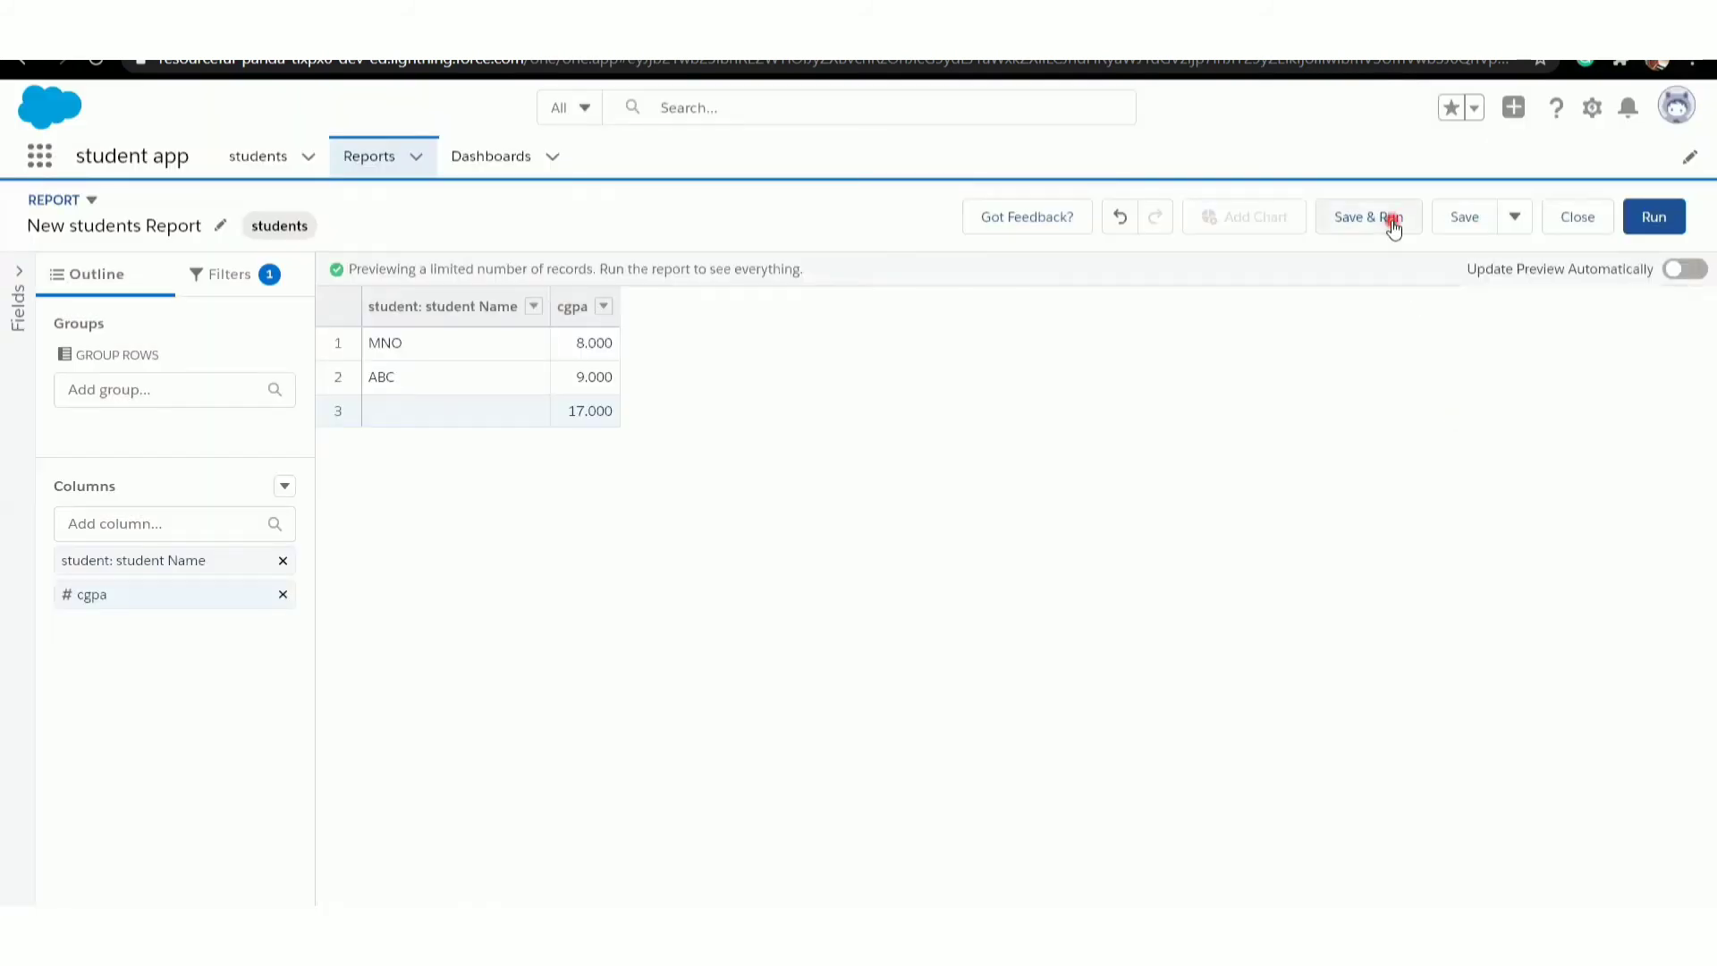
pyautogui.click(1463, 222)
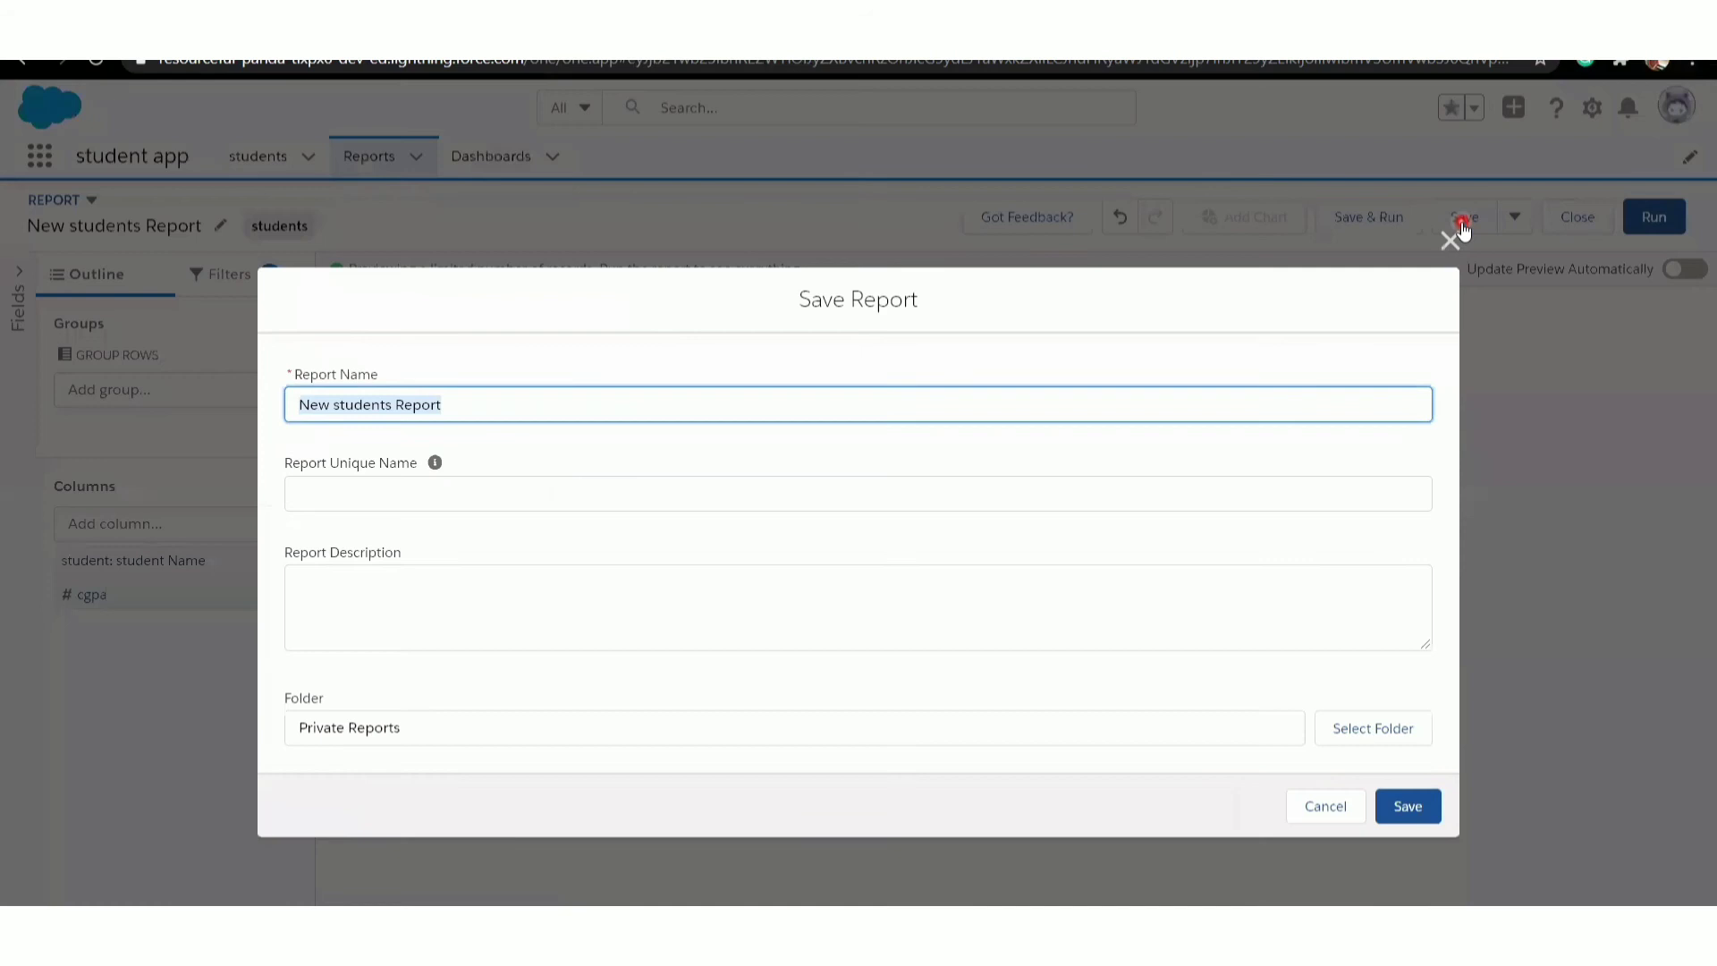
pyautogui.click(680, 485)
pyautogui.click(497, 412)
pyautogui.click(471, 496)
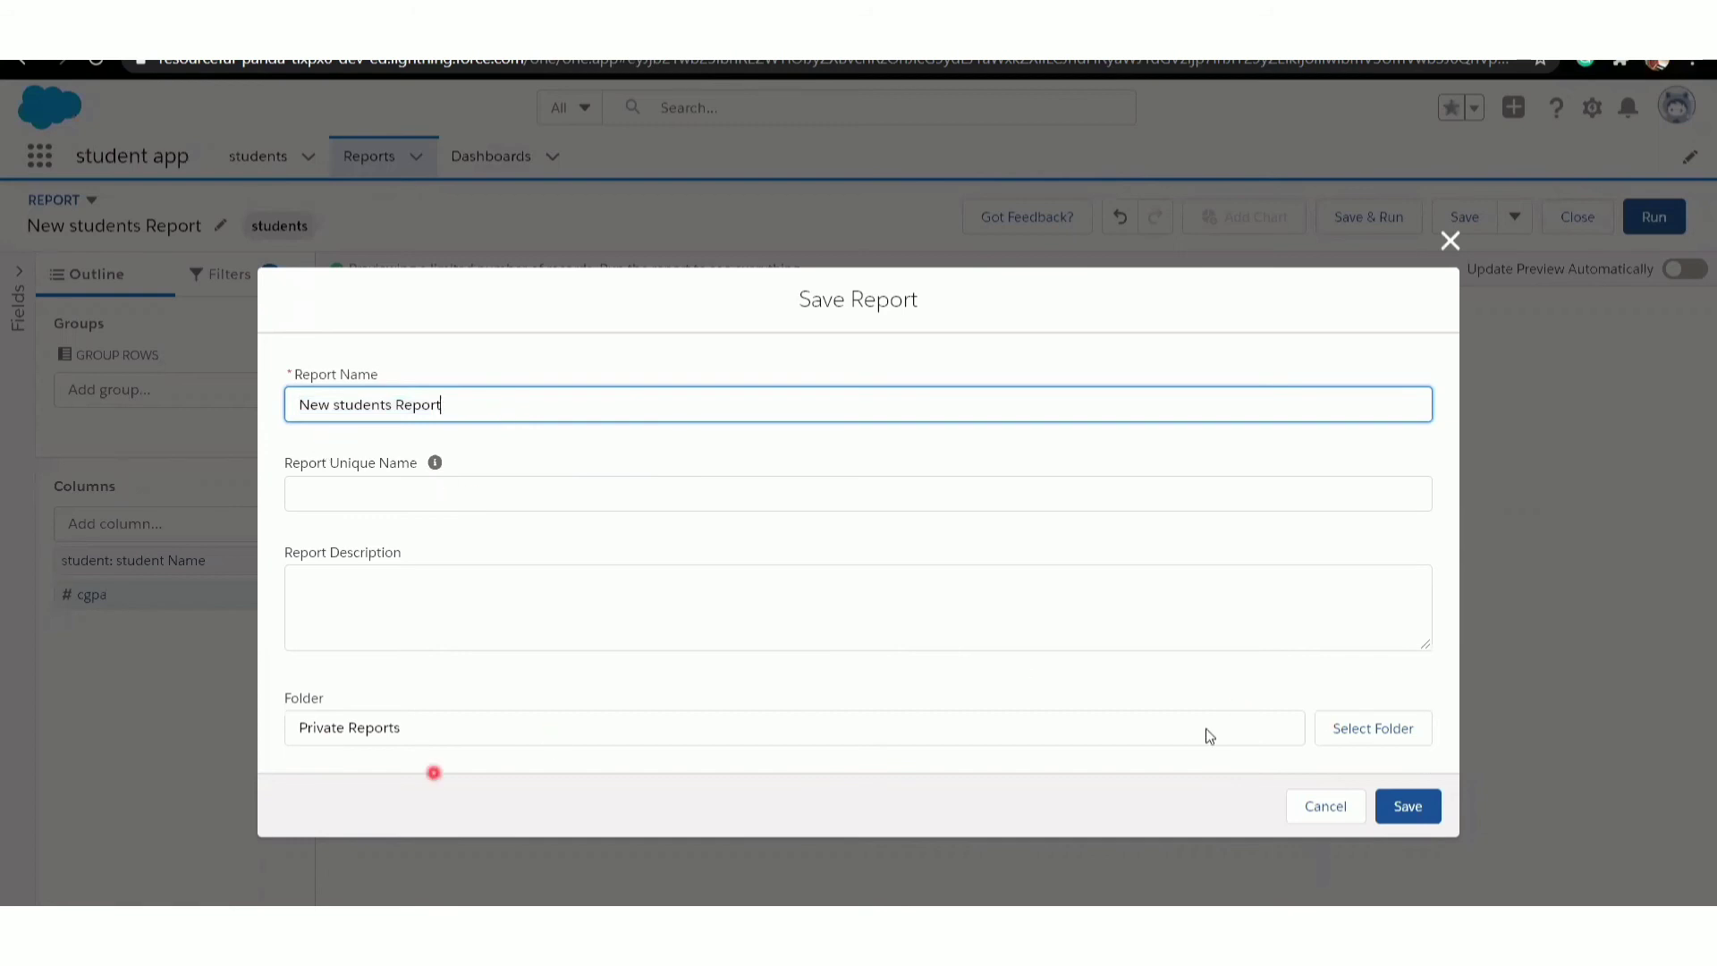
pyautogui.click(1412, 807)
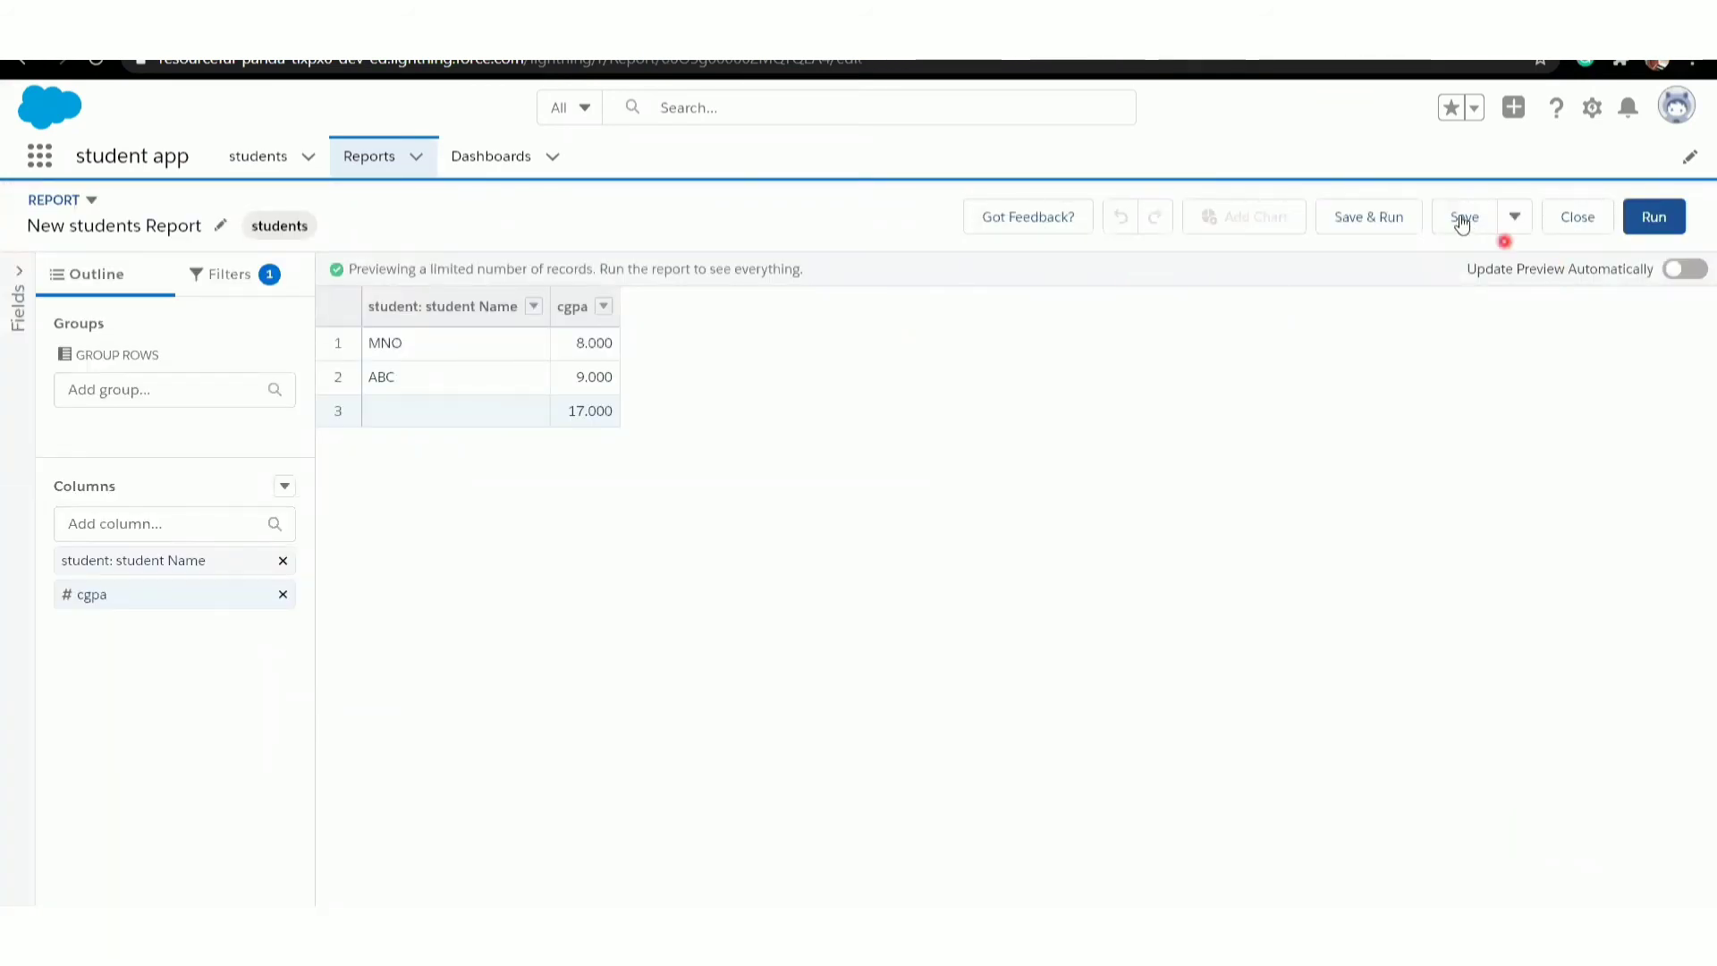
# - Create a dashboard named "student details" in the Private Dashboards folder
pyautogui.click(498, 157)
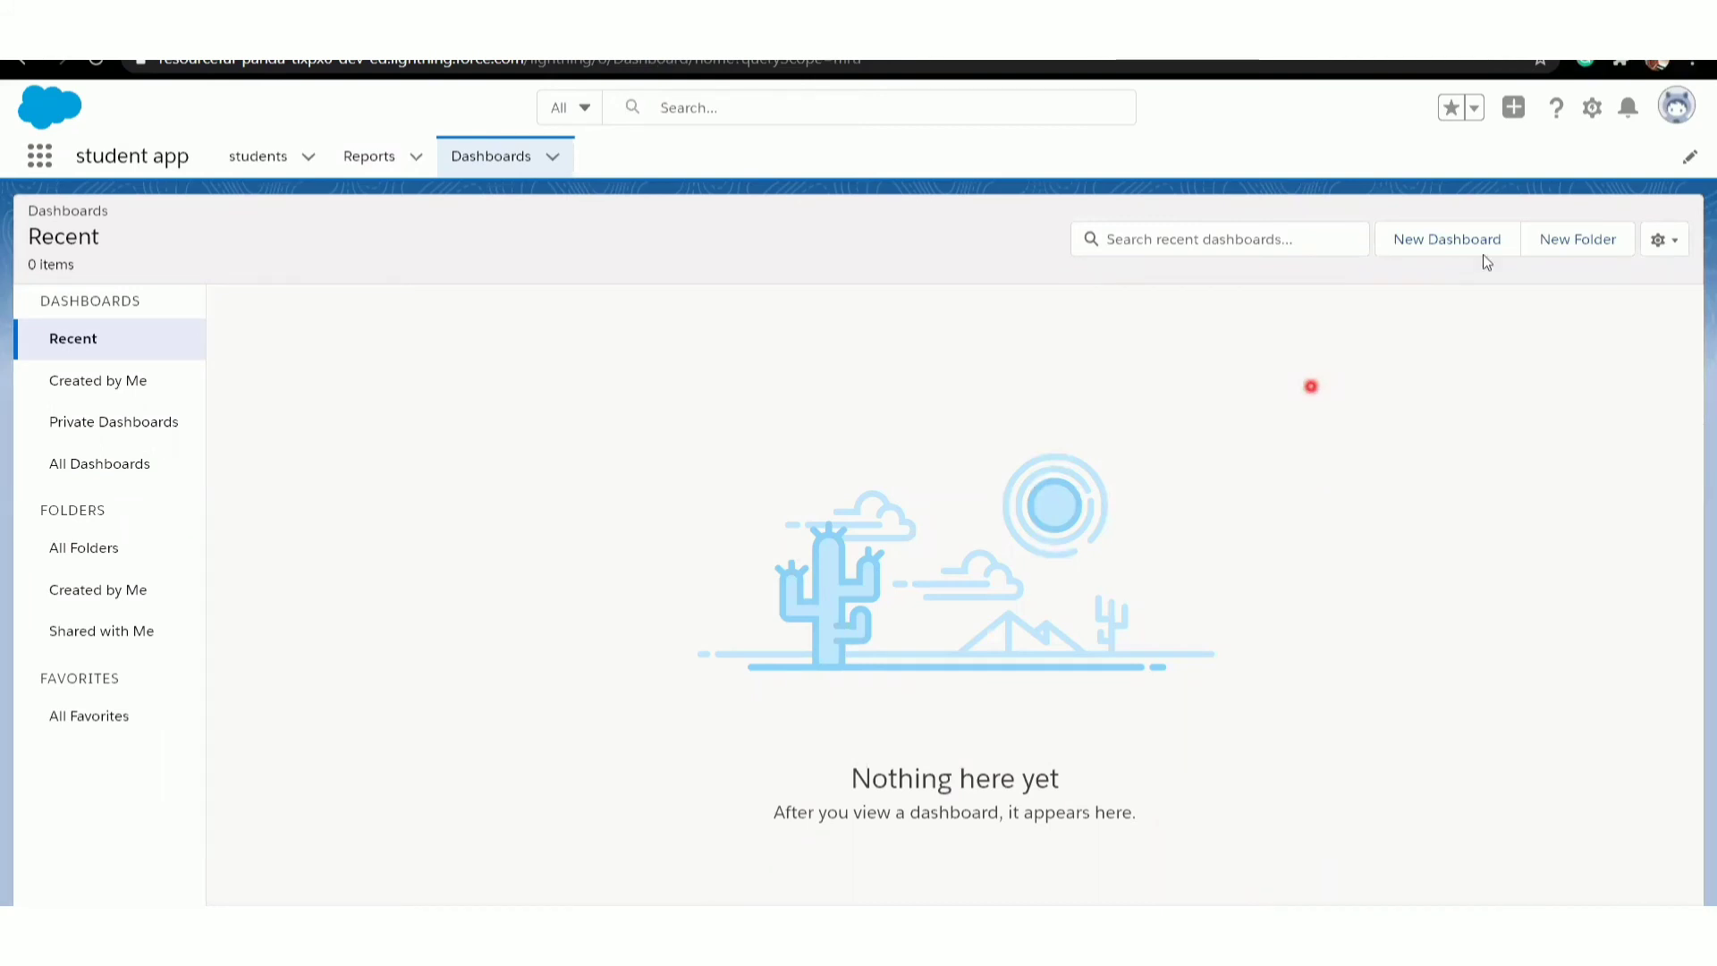
pyautogui.click(1451, 237)
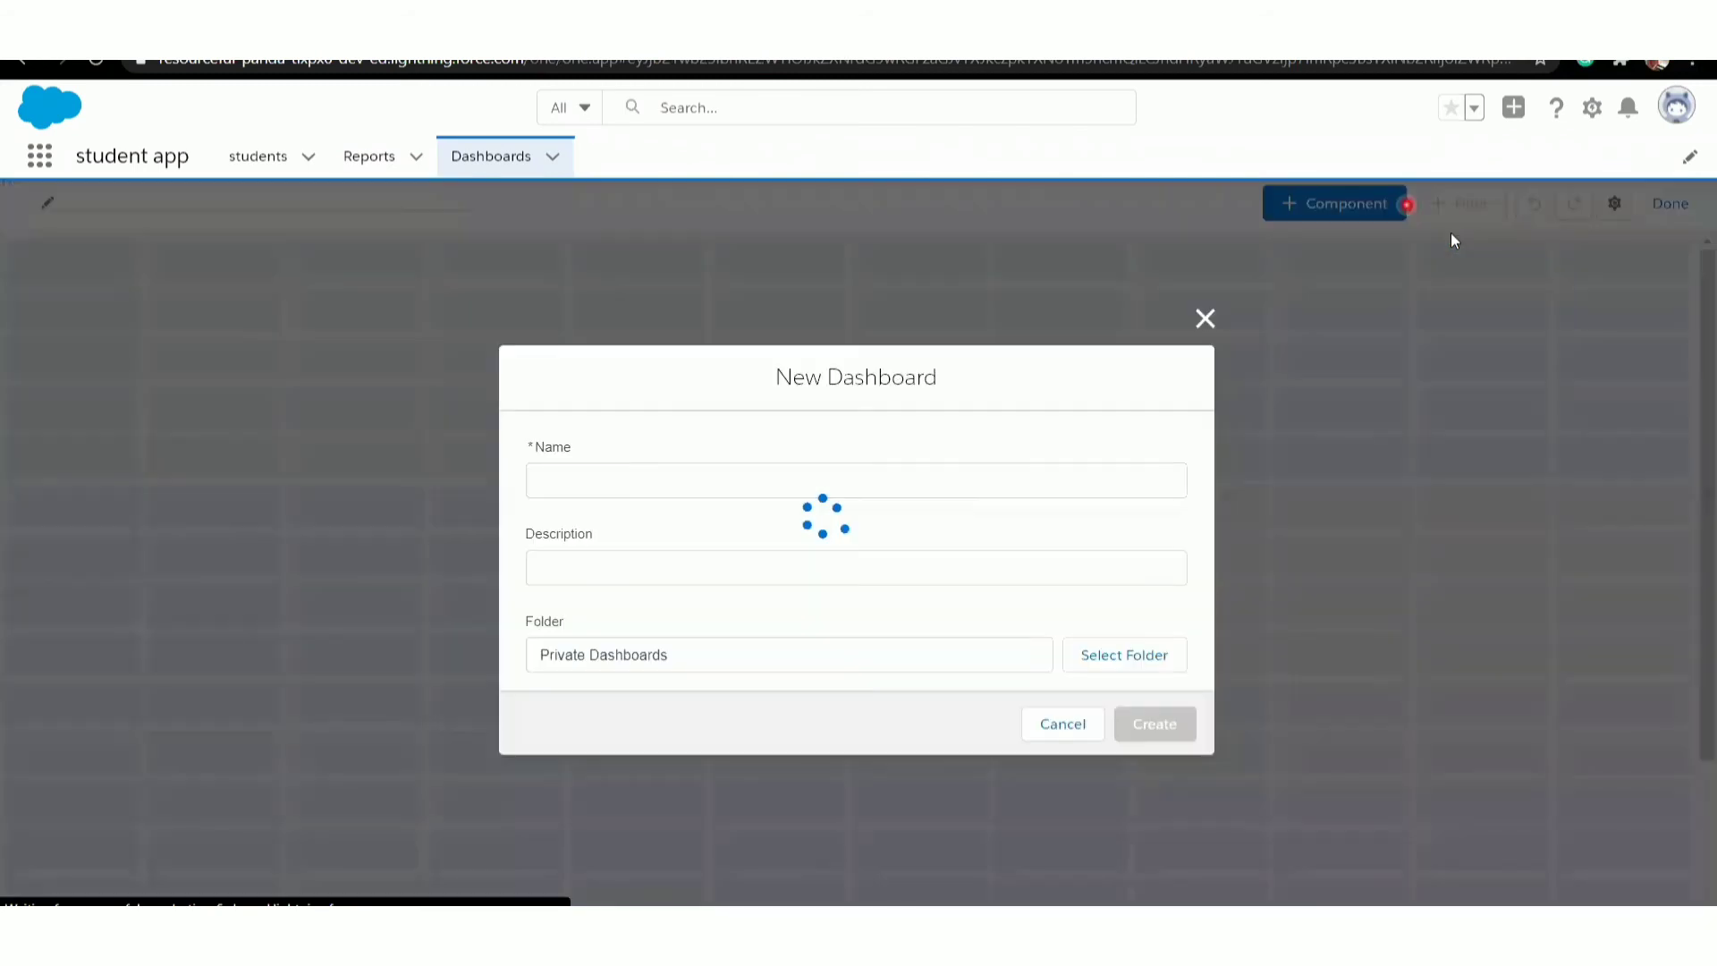
pyautogui.click(770, 486)
pyautogui.write('student details')
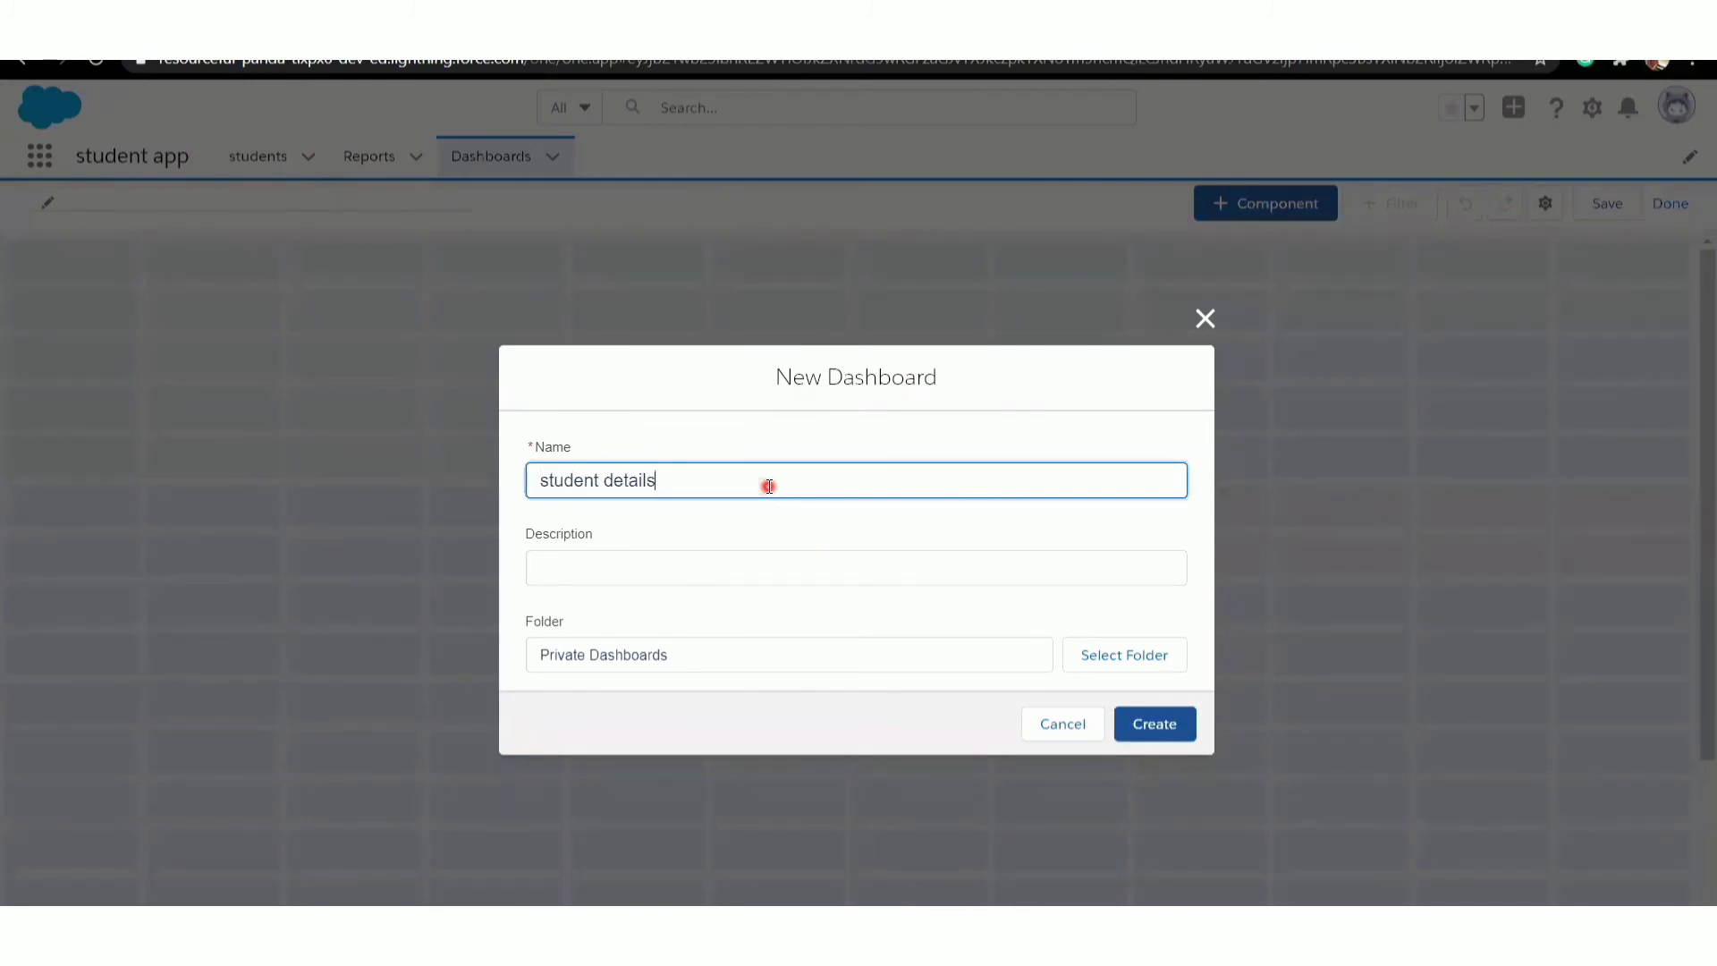
pyautogui.click(1155, 725)
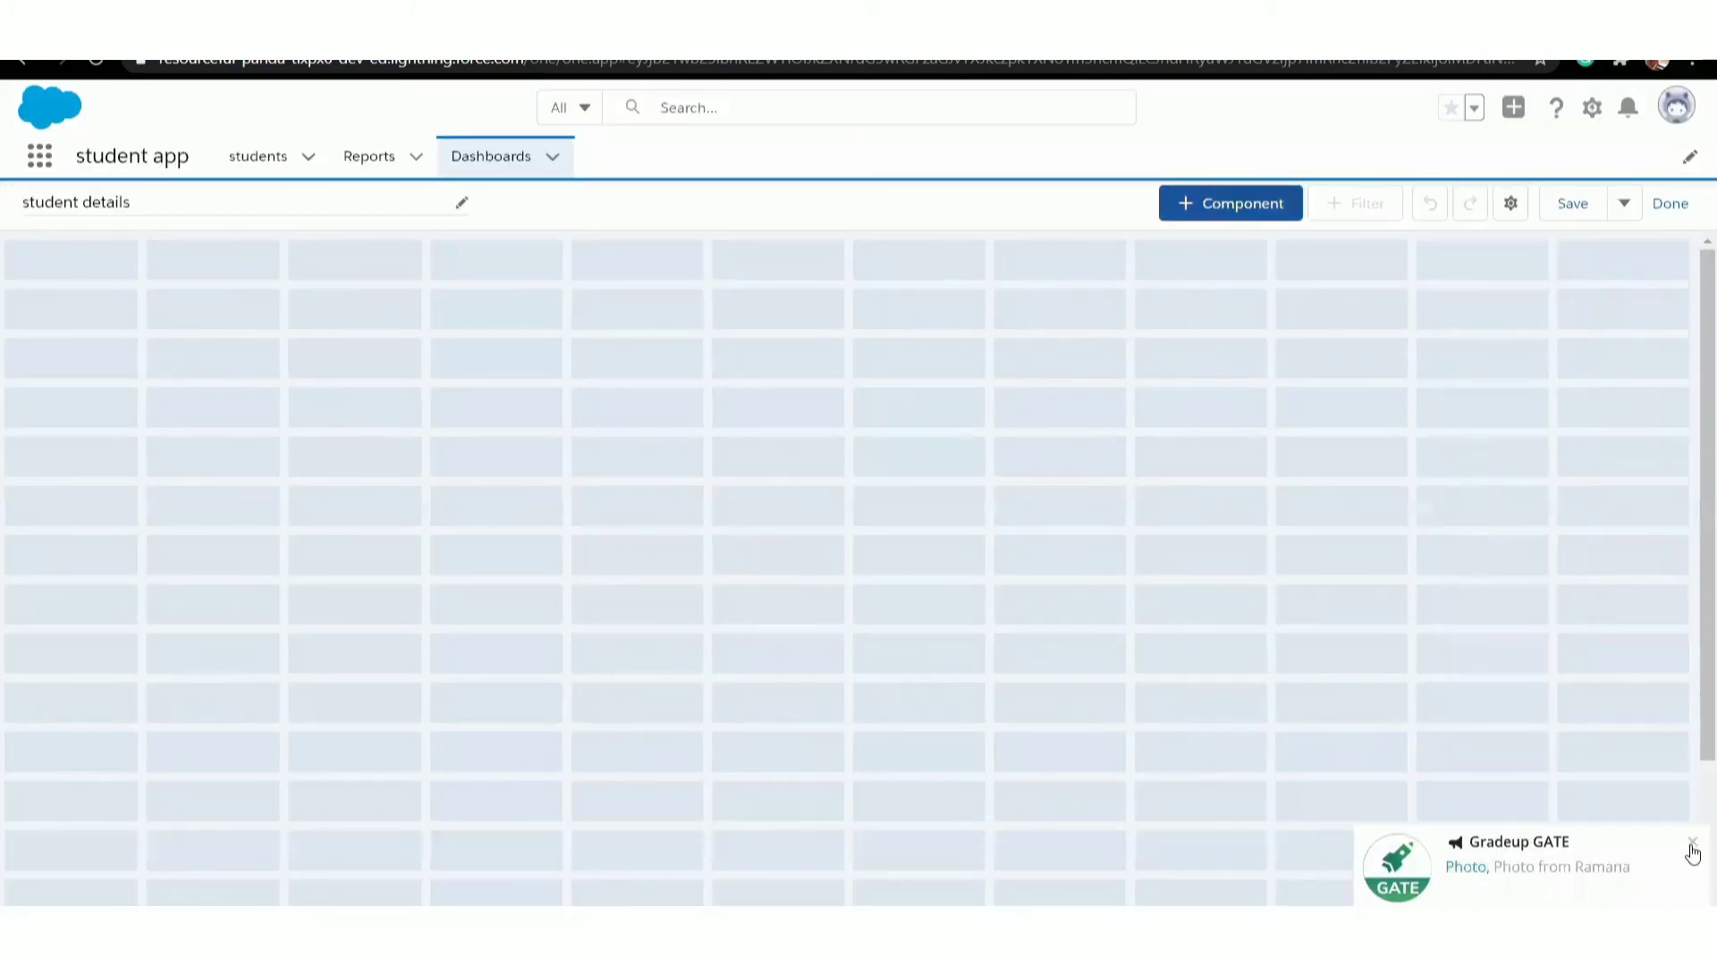
# - Start a new dashboard component based on New students Report
pyautogui.click(1233, 285)
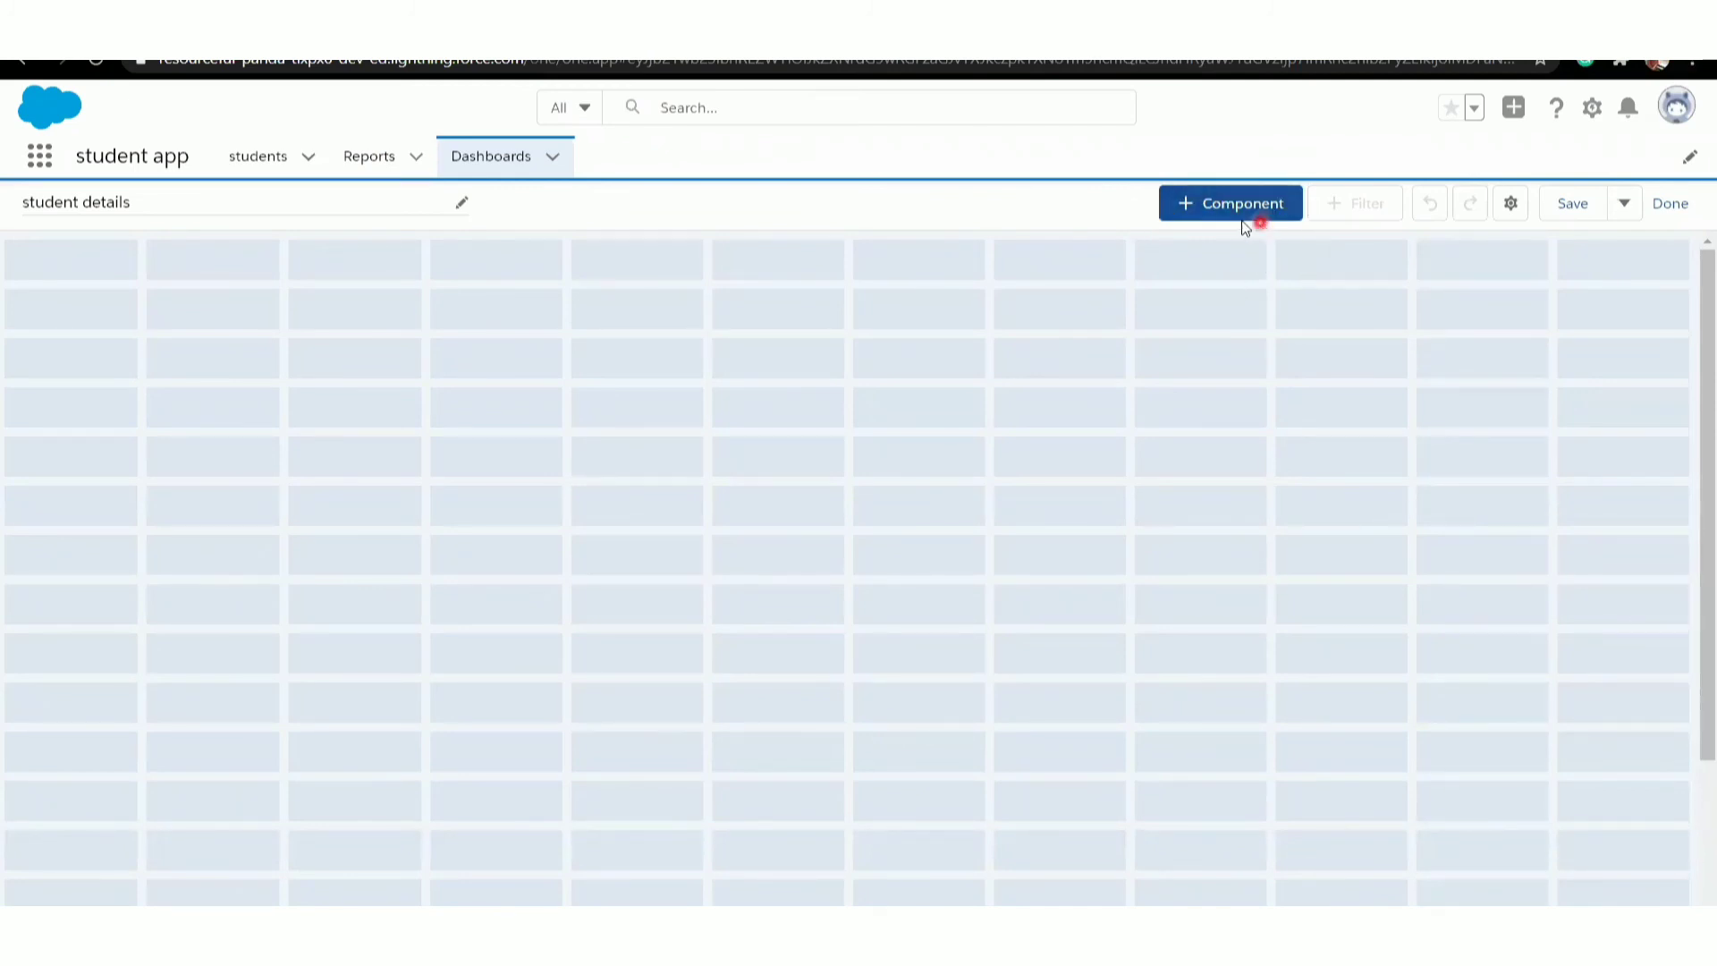
pyautogui.click(1216, 212)
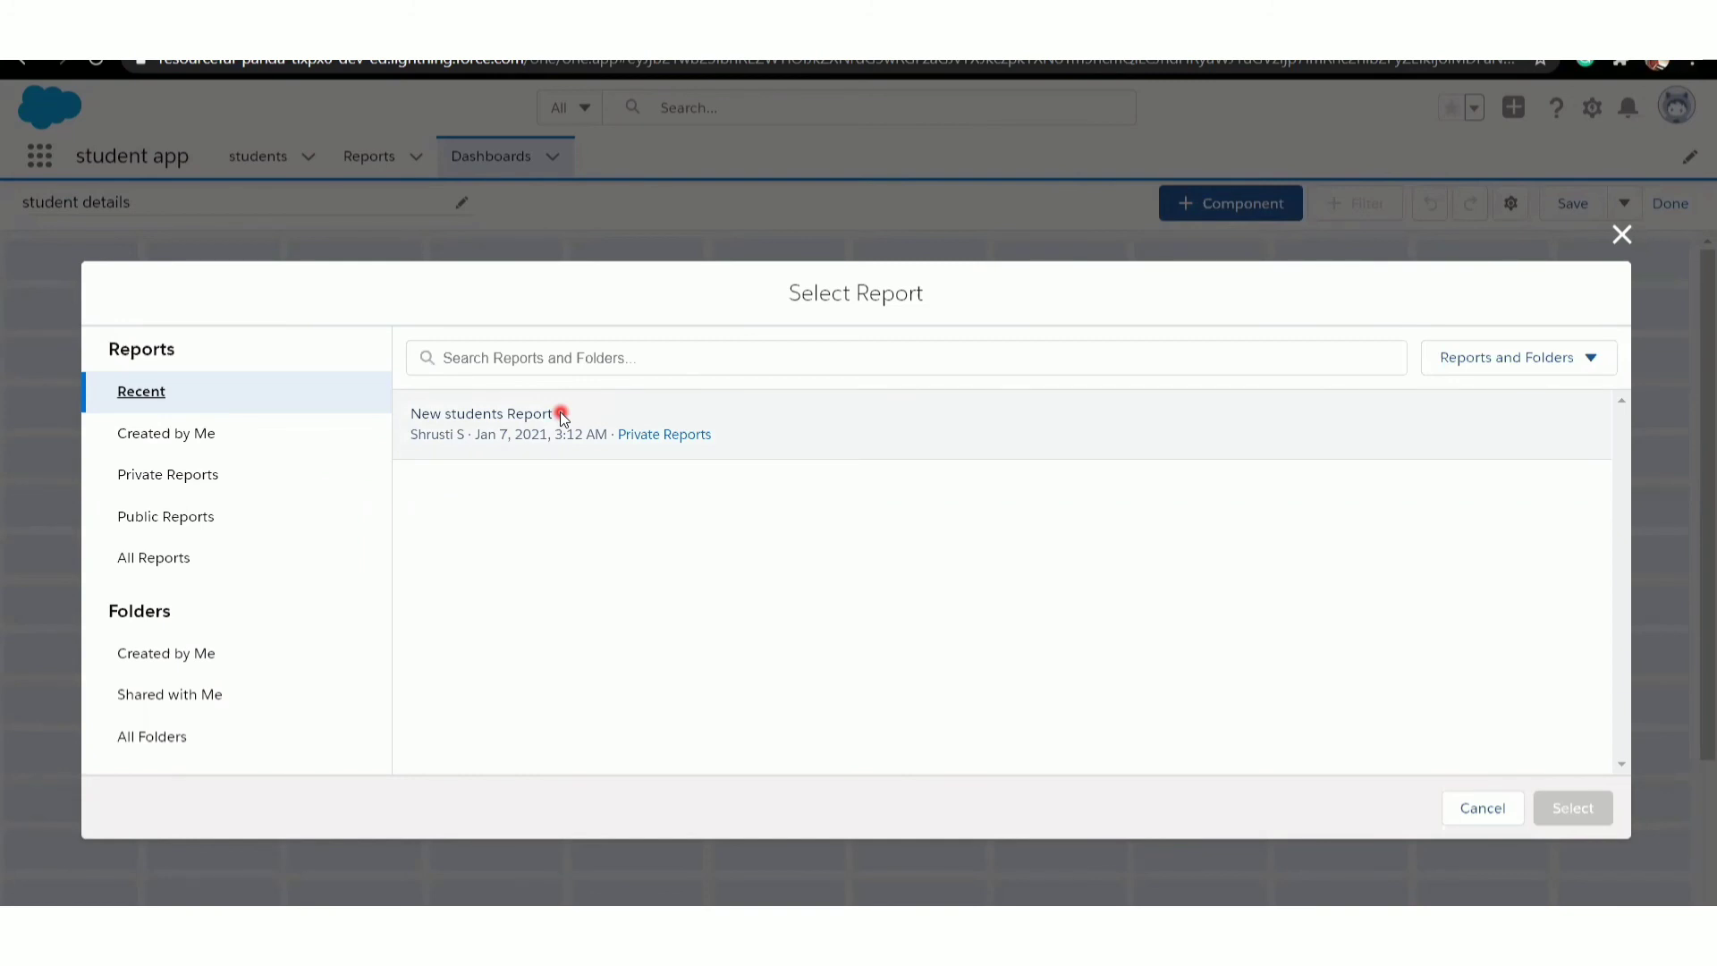
pyautogui.click(563, 417)
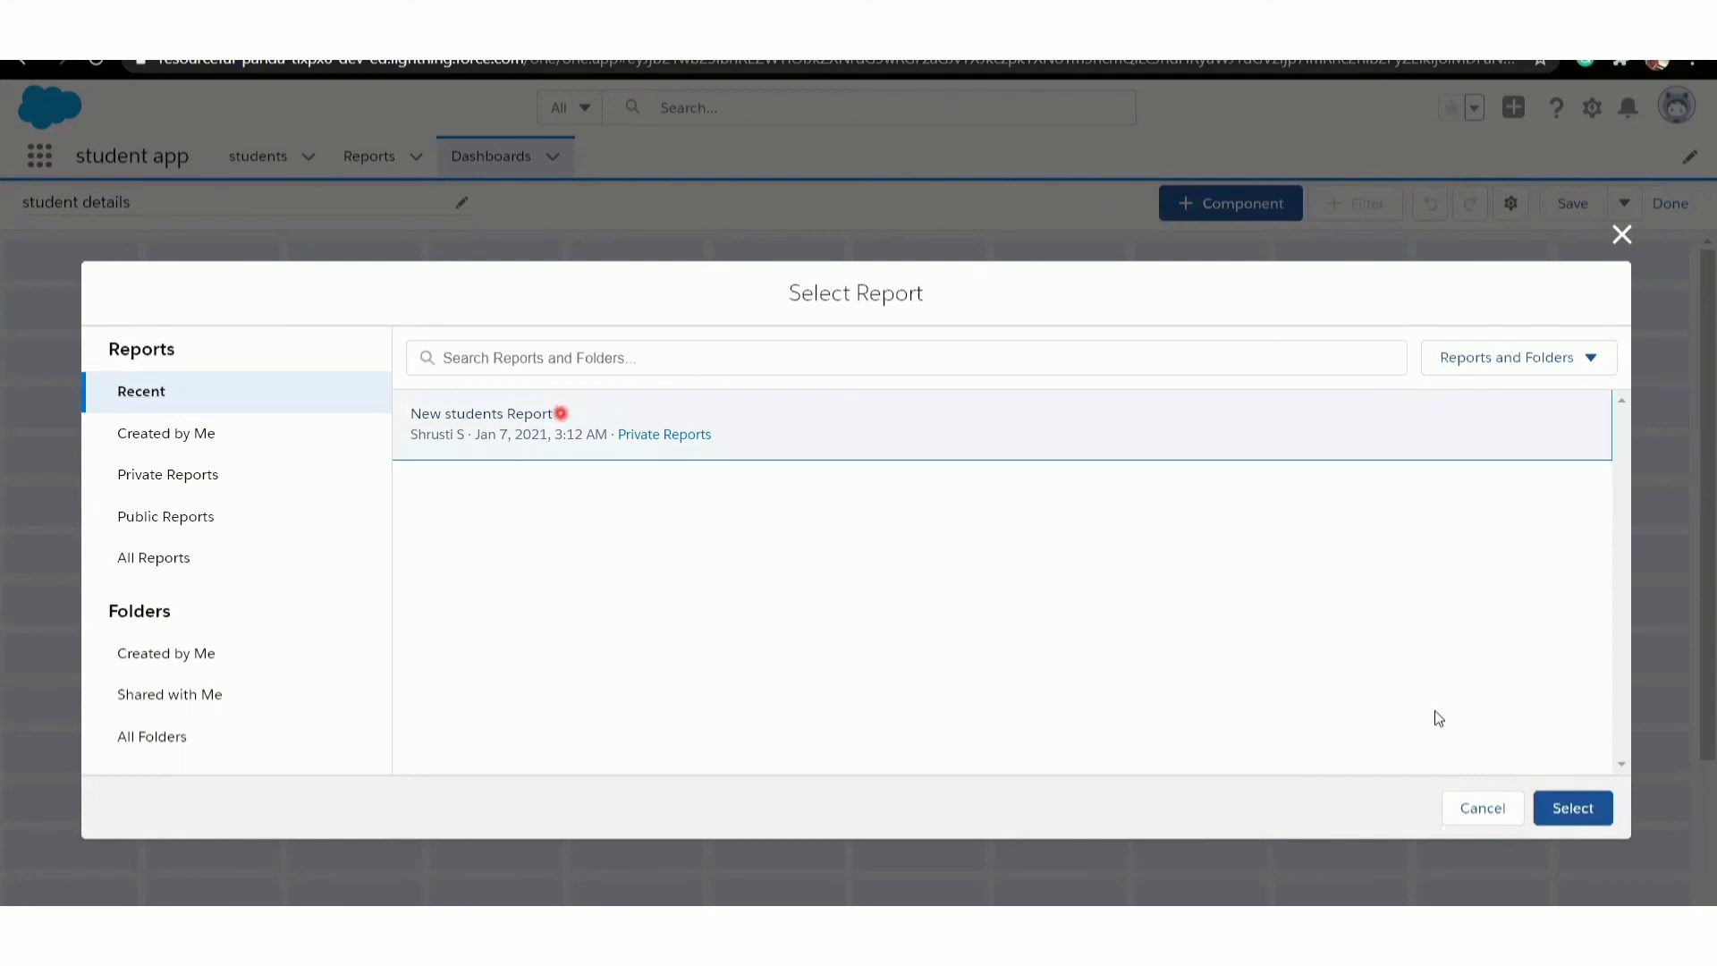
pyautogui.click(1581, 809)
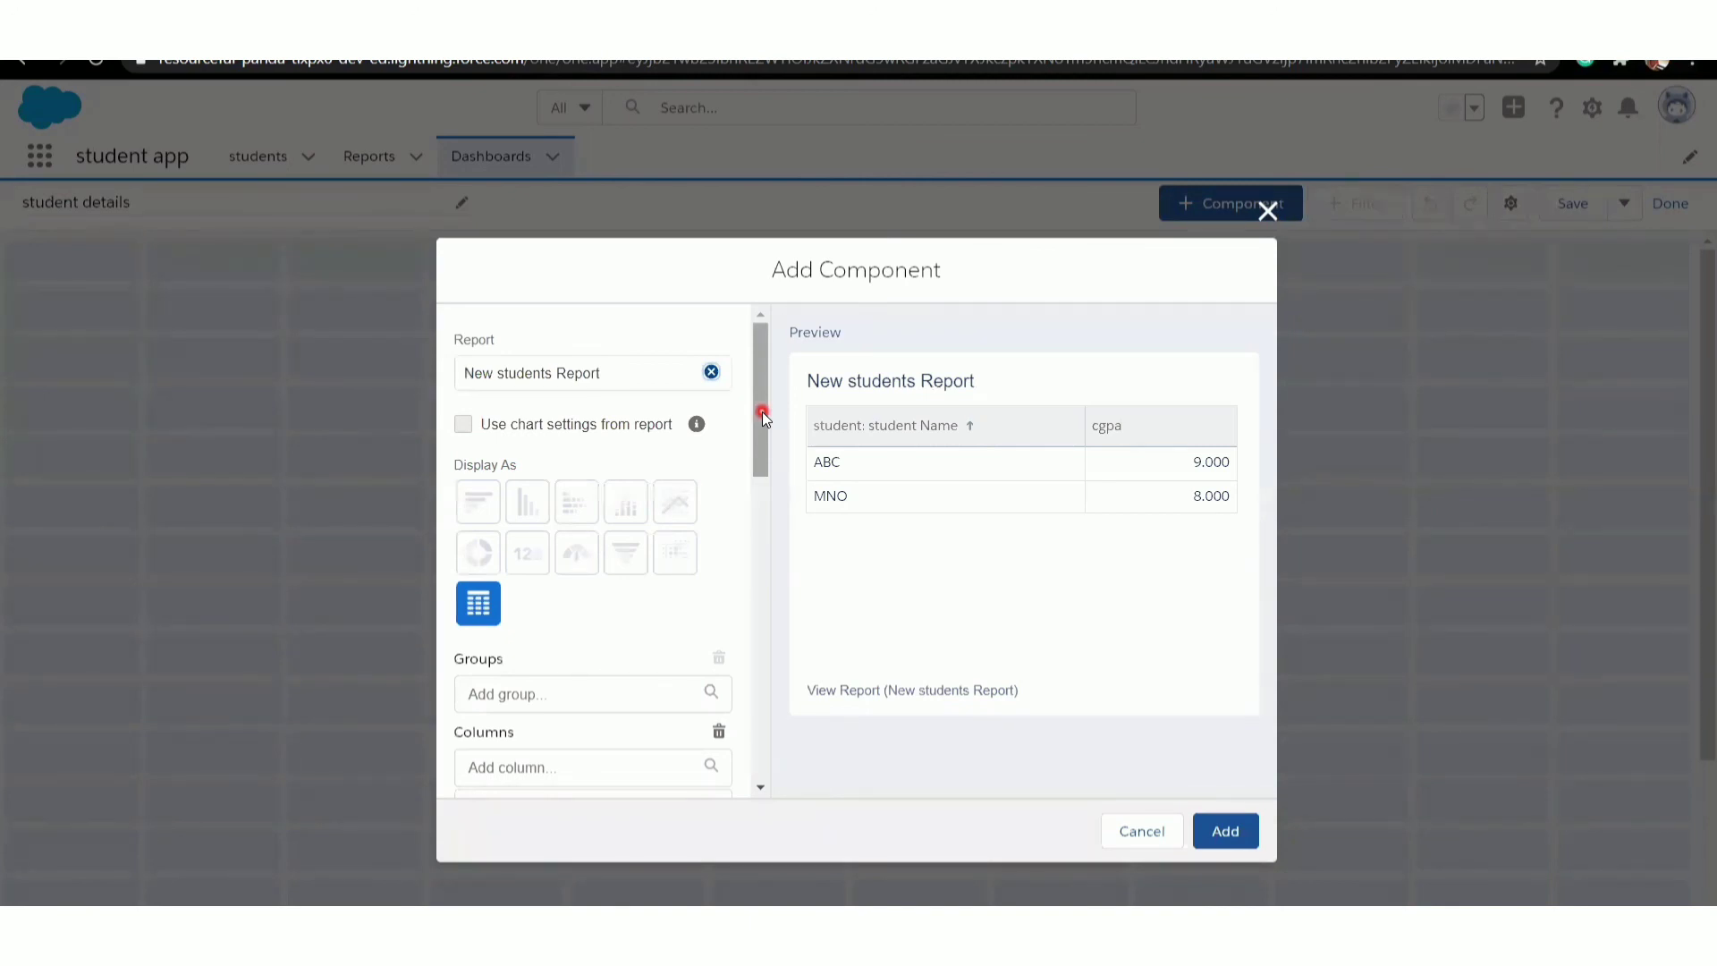
# - Add the section column to the component's table
pyautogui.moveTo(762, 411)
pyautogui.mouseDown()
pyautogui.moveTo(746, 560)
pyautogui.moveTo(756, 390)
pyautogui.mouseUp()
pyautogui.scroll(-1, 762, 465)
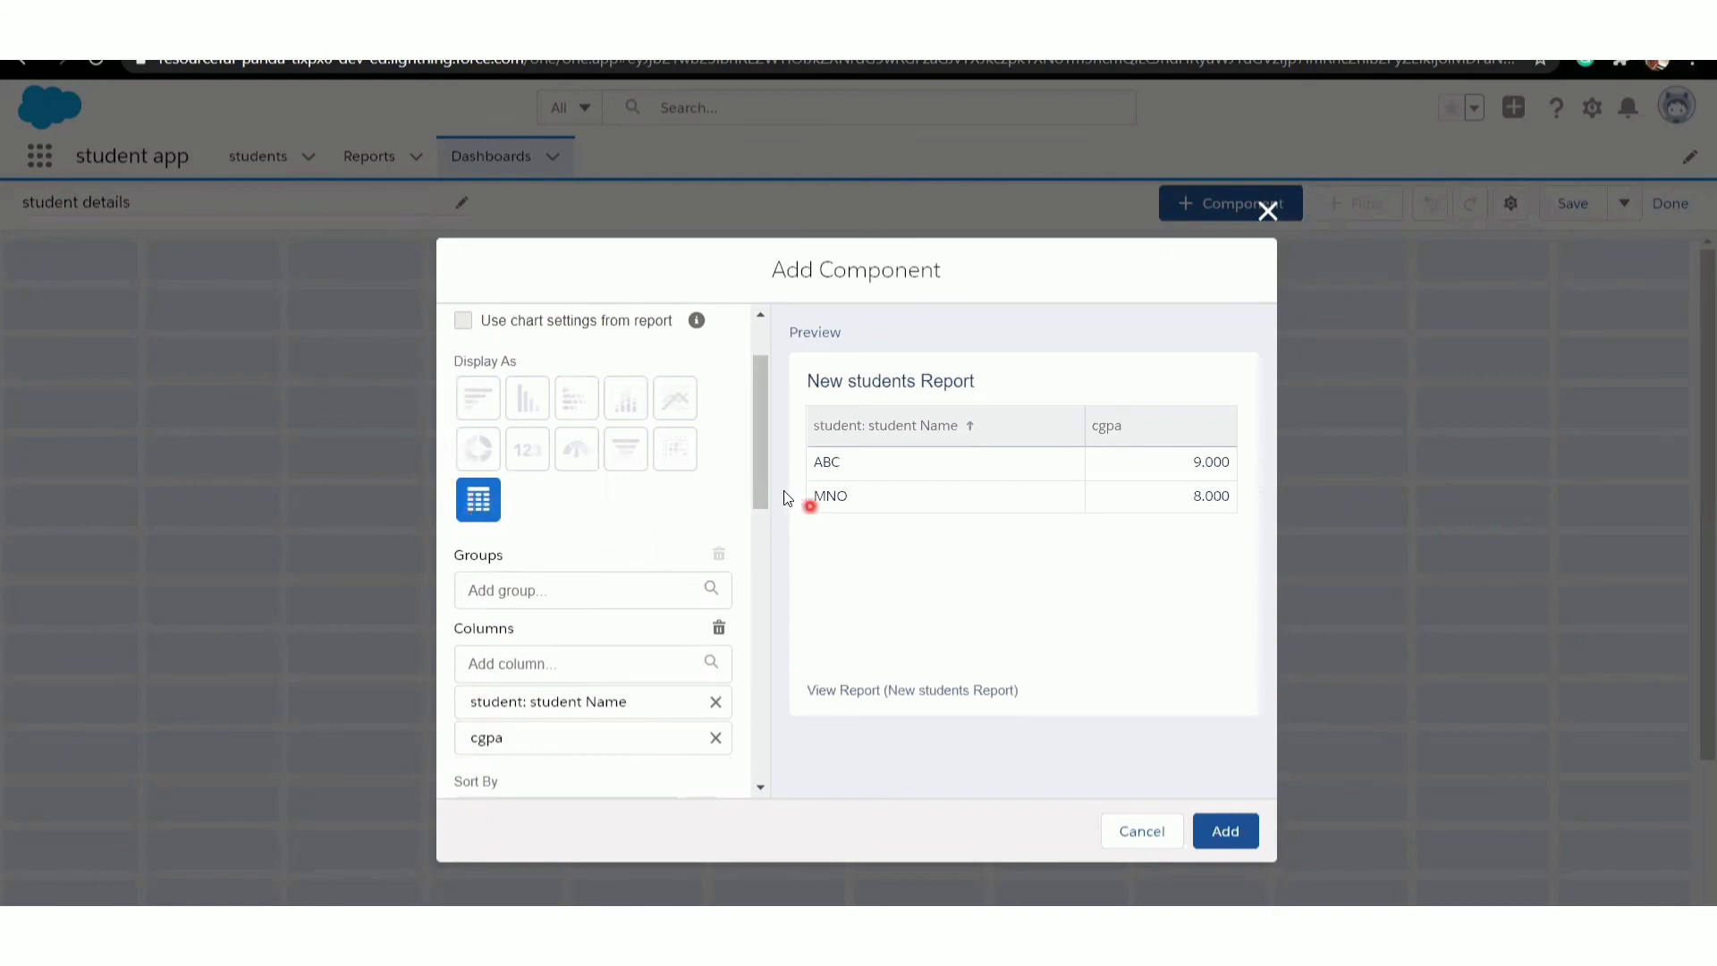
pyautogui.moveTo(756, 474); pyautogui.dragTo(762, 549)
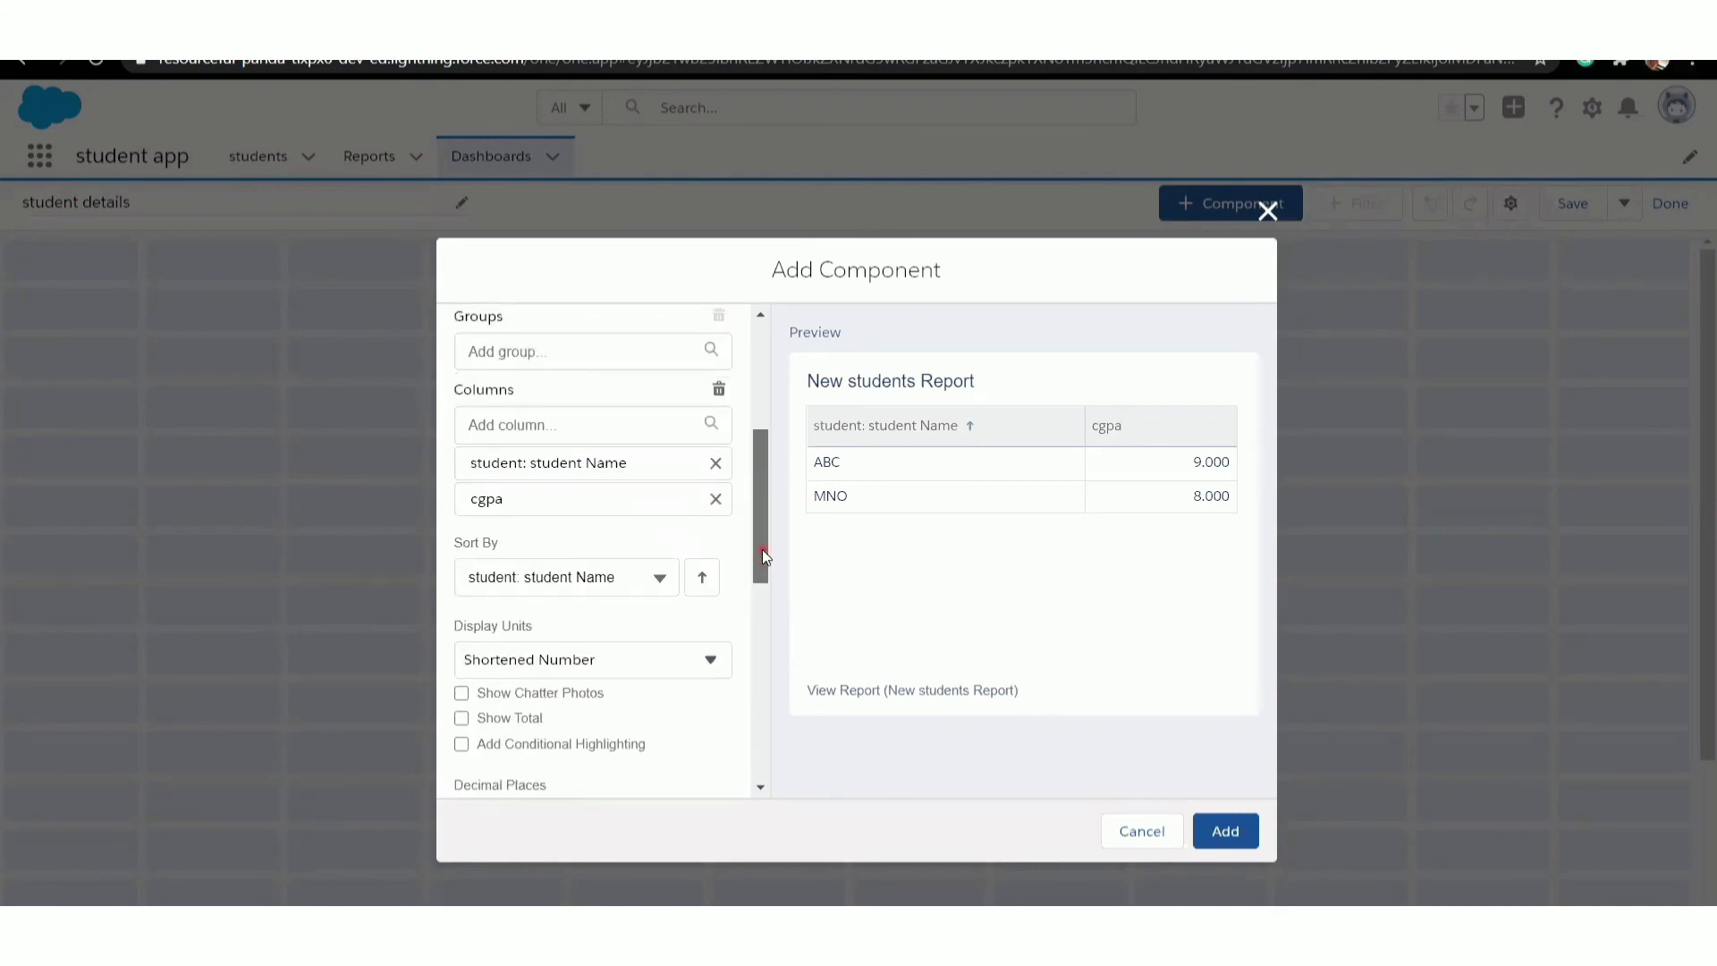
pyautogui.click(631, 429)
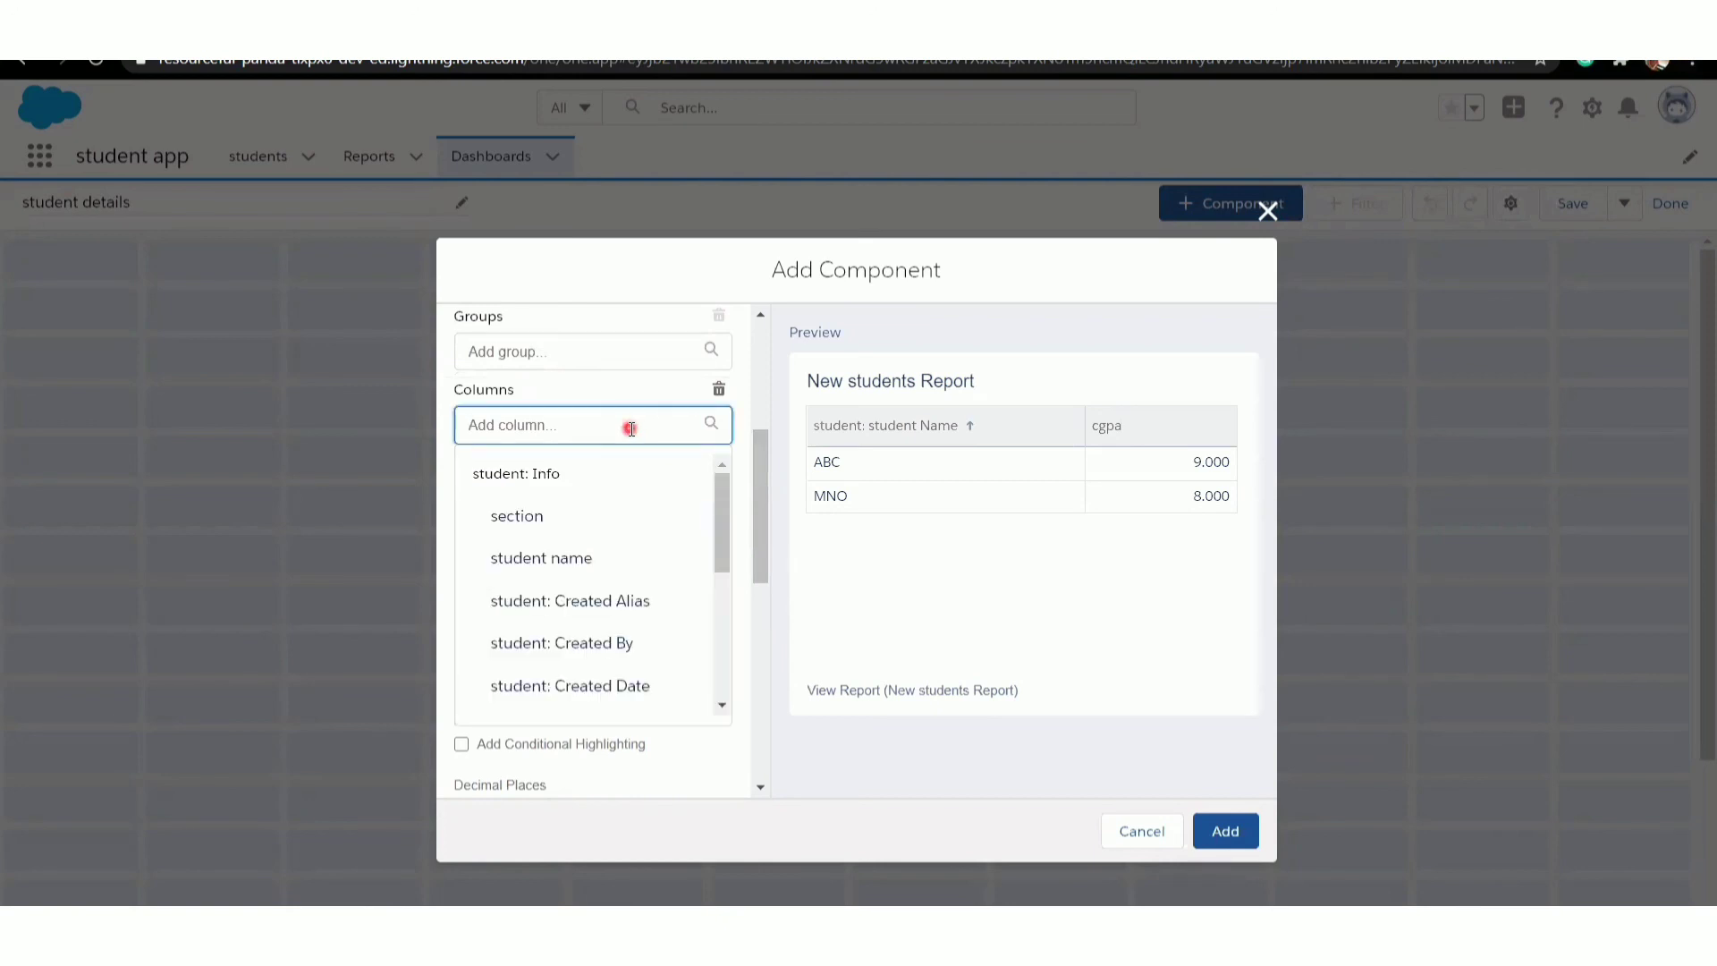
pyautogui.click(619, 522)
# - Sort the component's table by cgpa
pyautogui.click(760, 577)
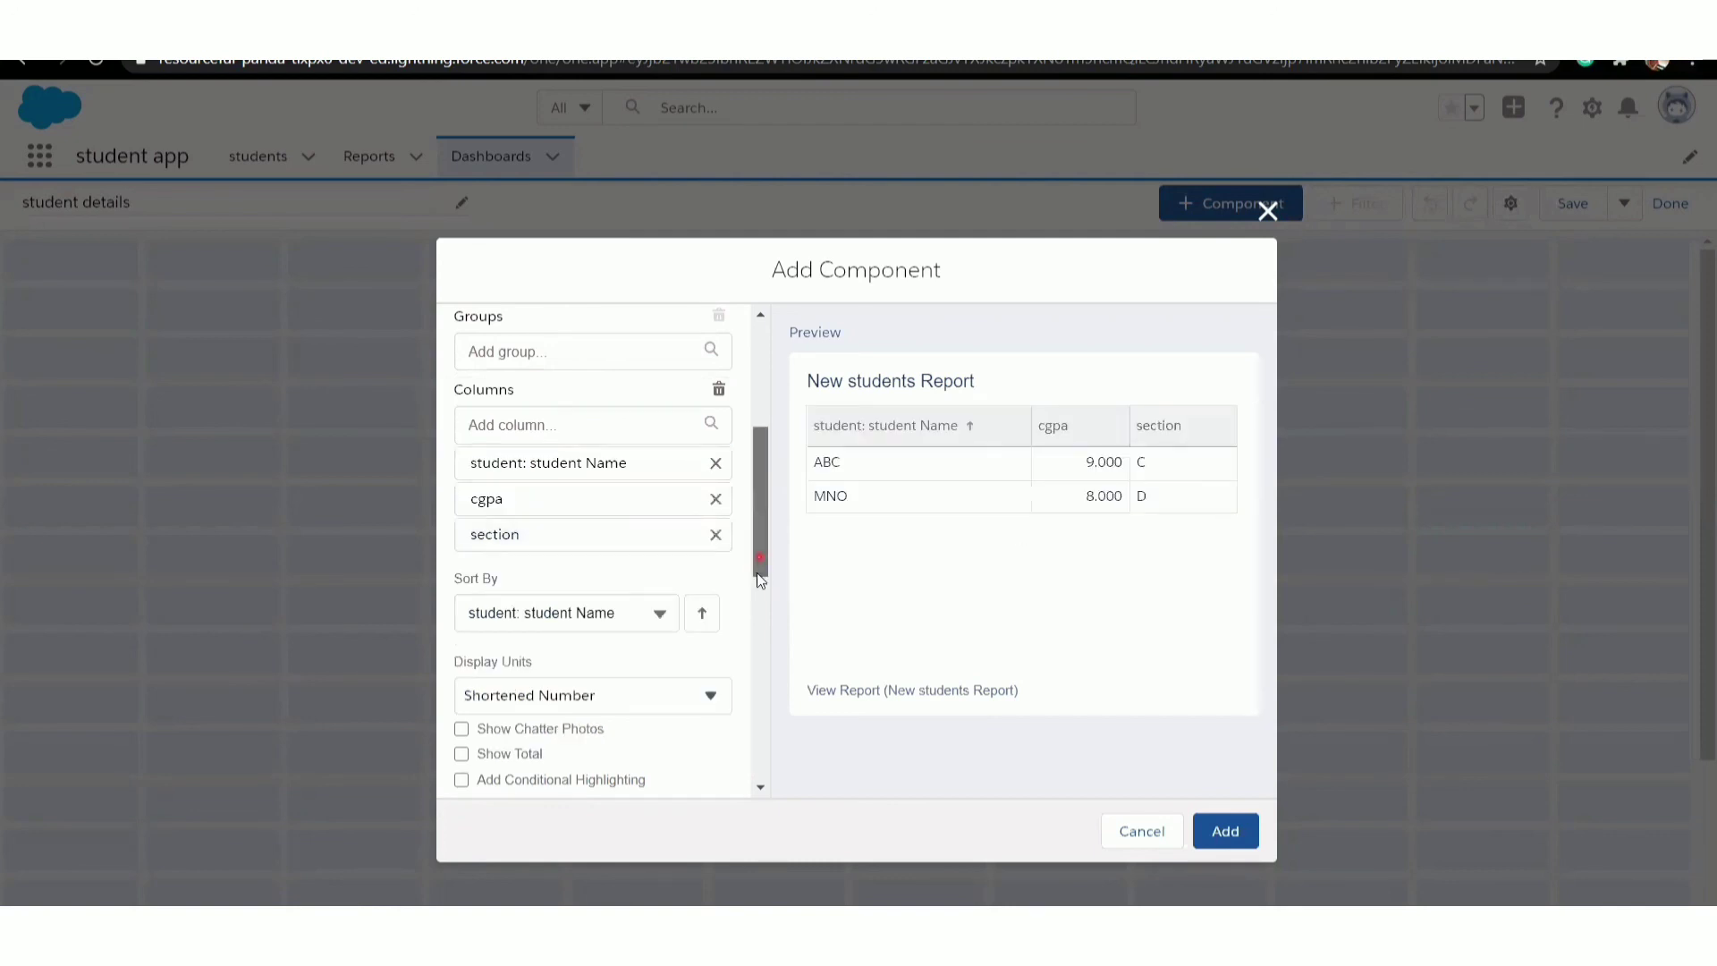
pyautogui.scroll(-1, 760, 577)
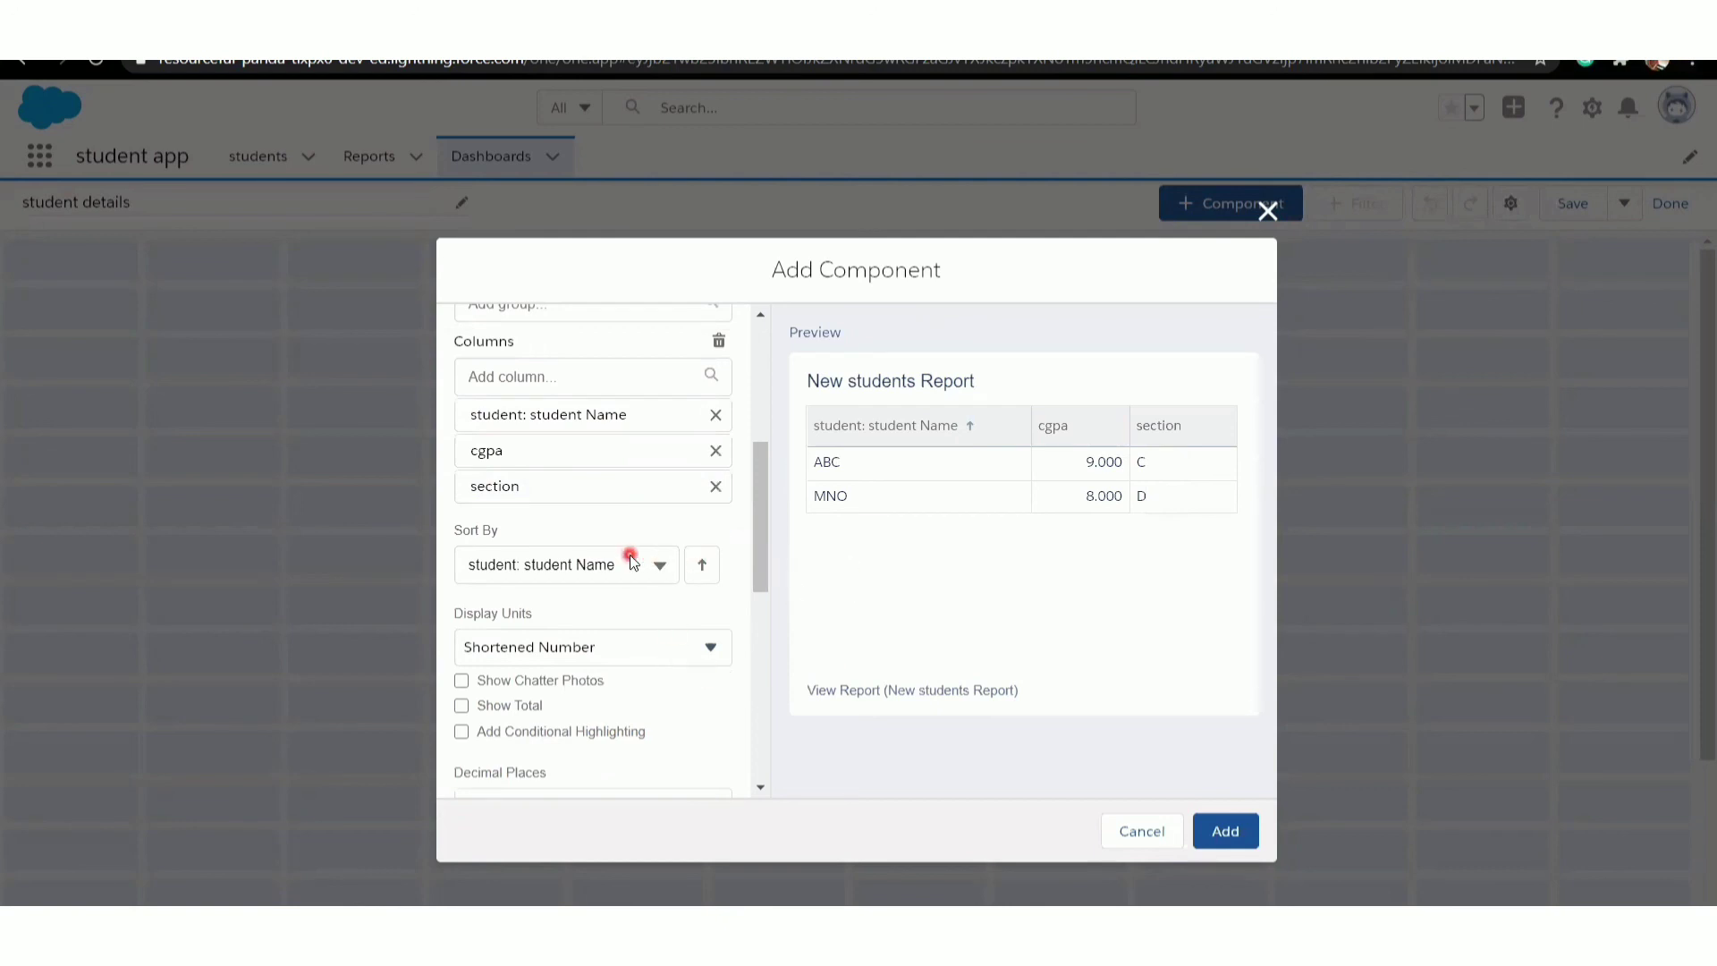
pyautogui.click(660, 569)
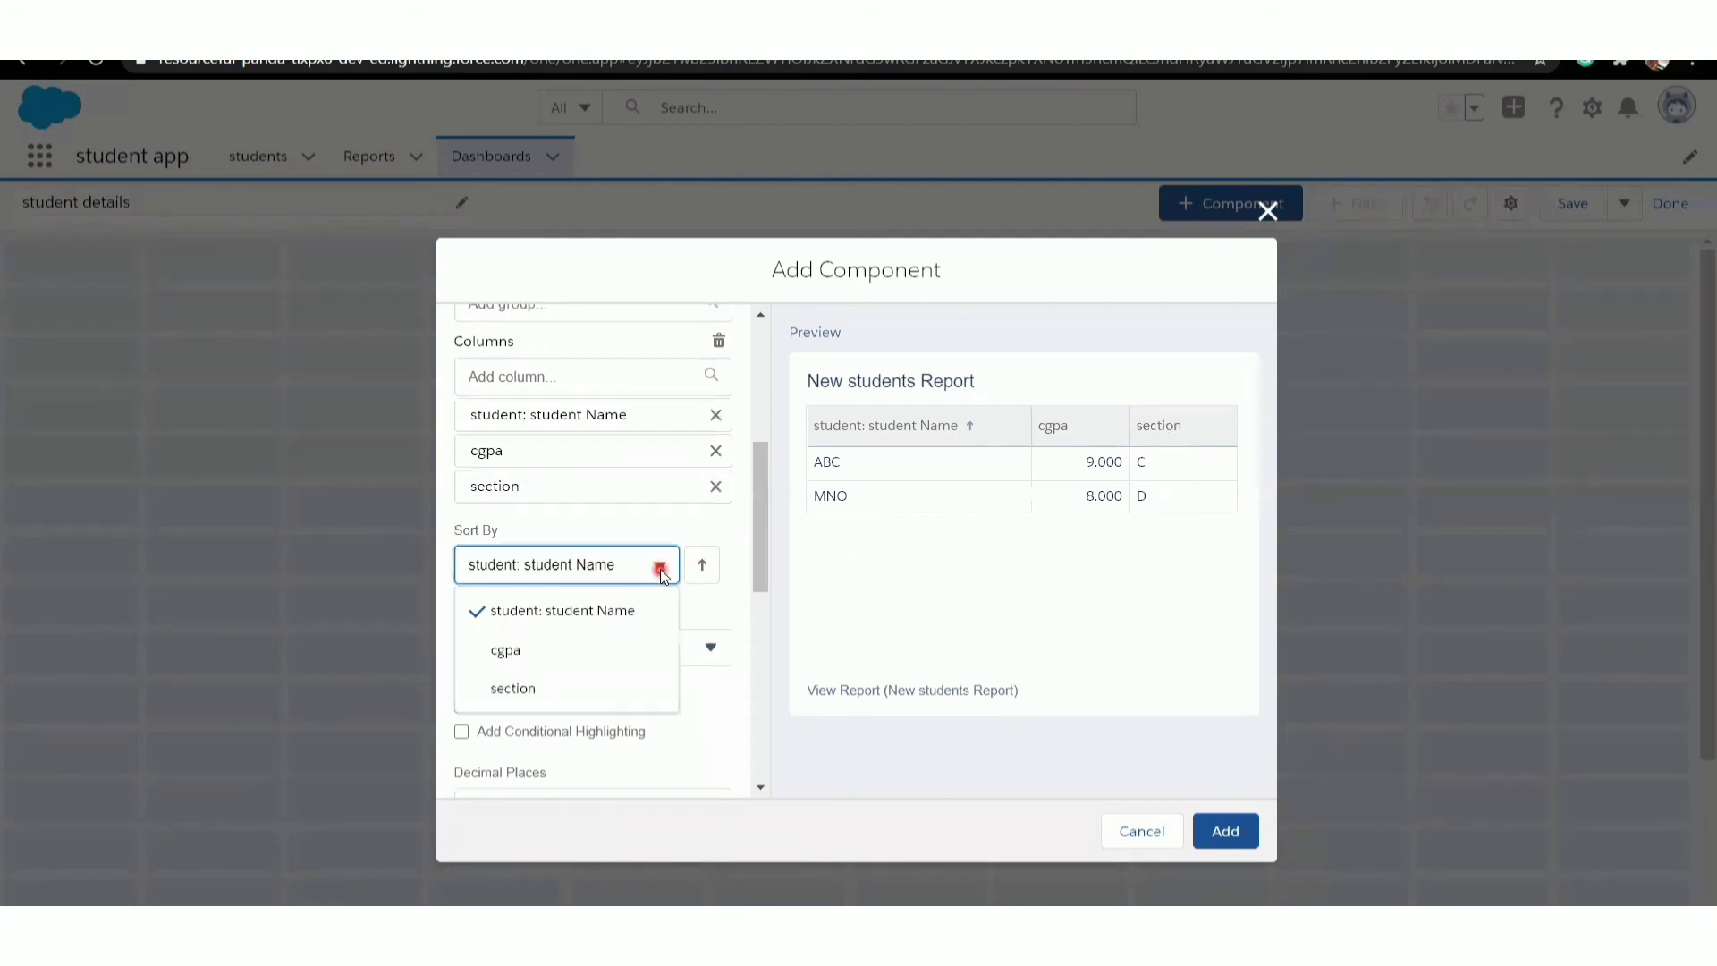
pyautogui.click(519, 657)
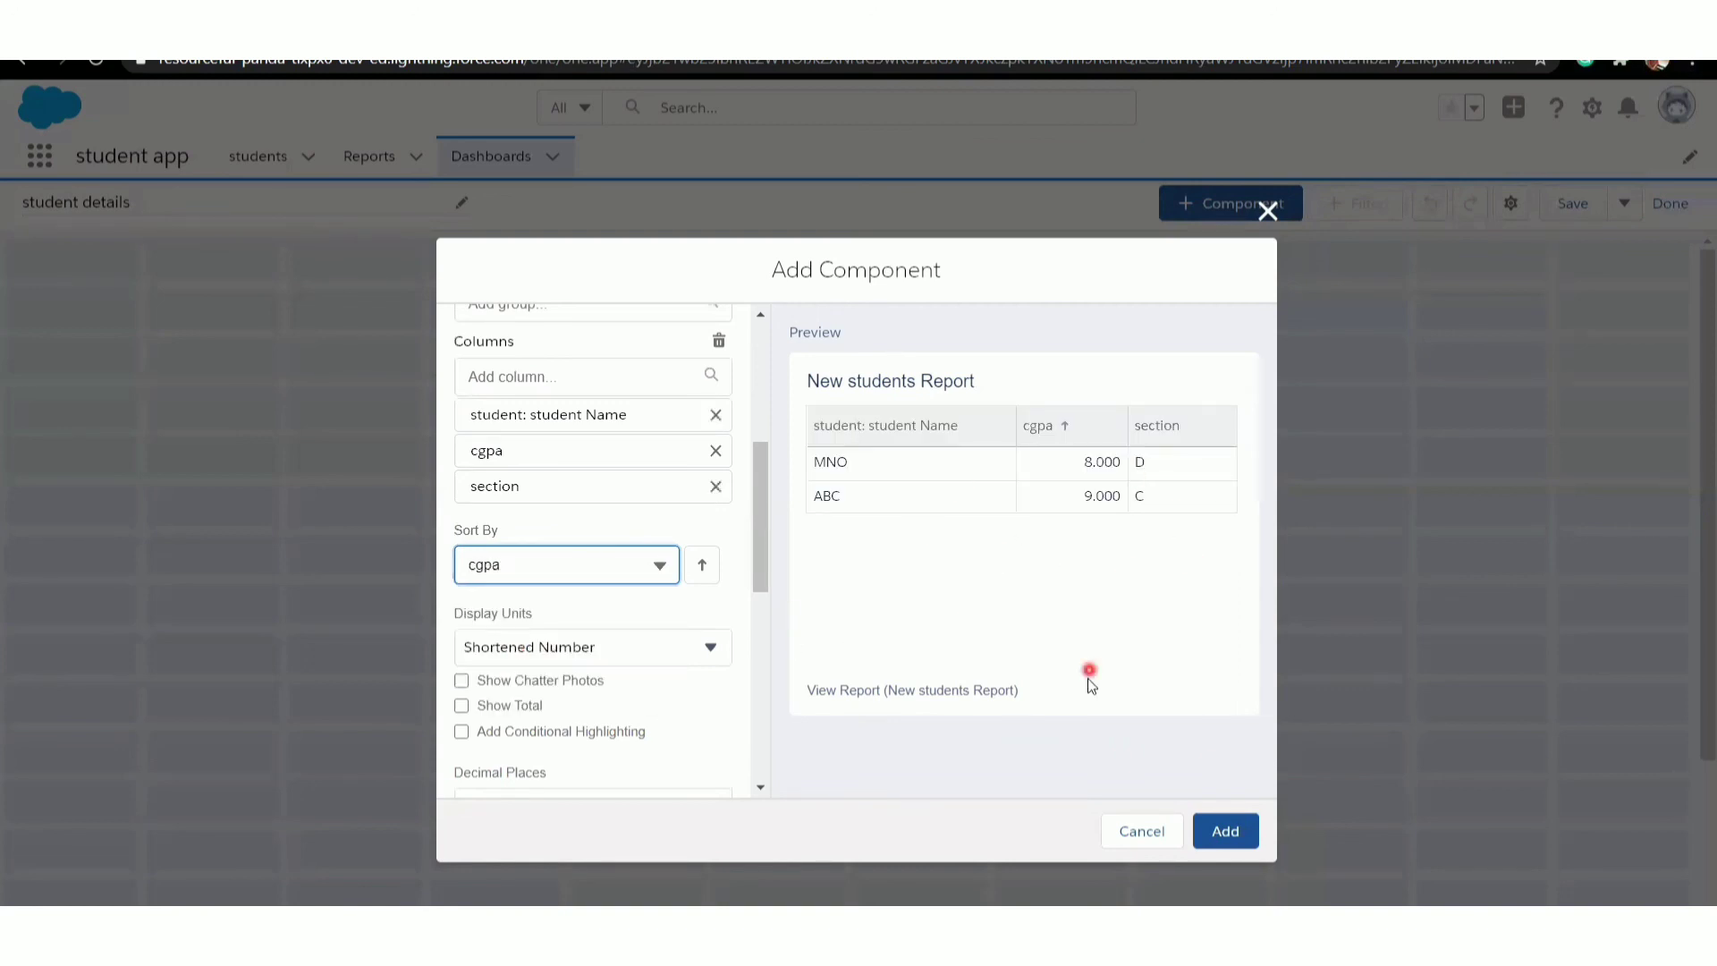
# - Apply the Dark component theme and add the component to the student details dashboard
pyautogui.moveTo(764, 563); pyautogui.dragTo(760, 601)
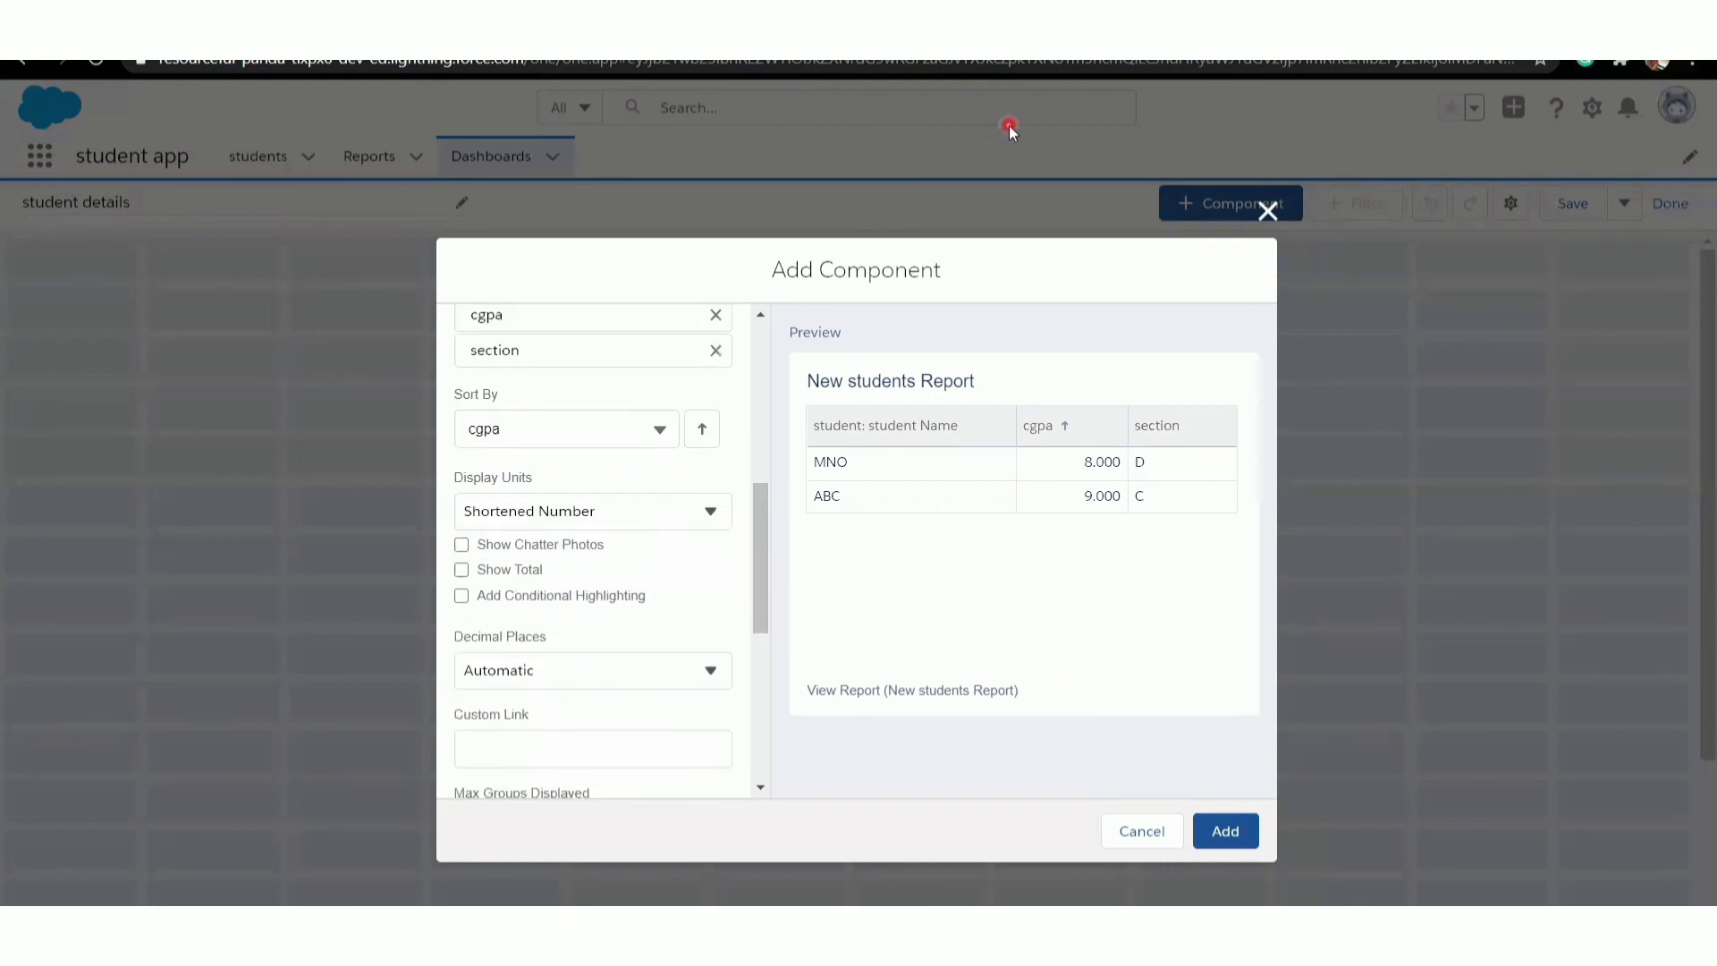
pyautogui.scroll(-5, 740, 460)
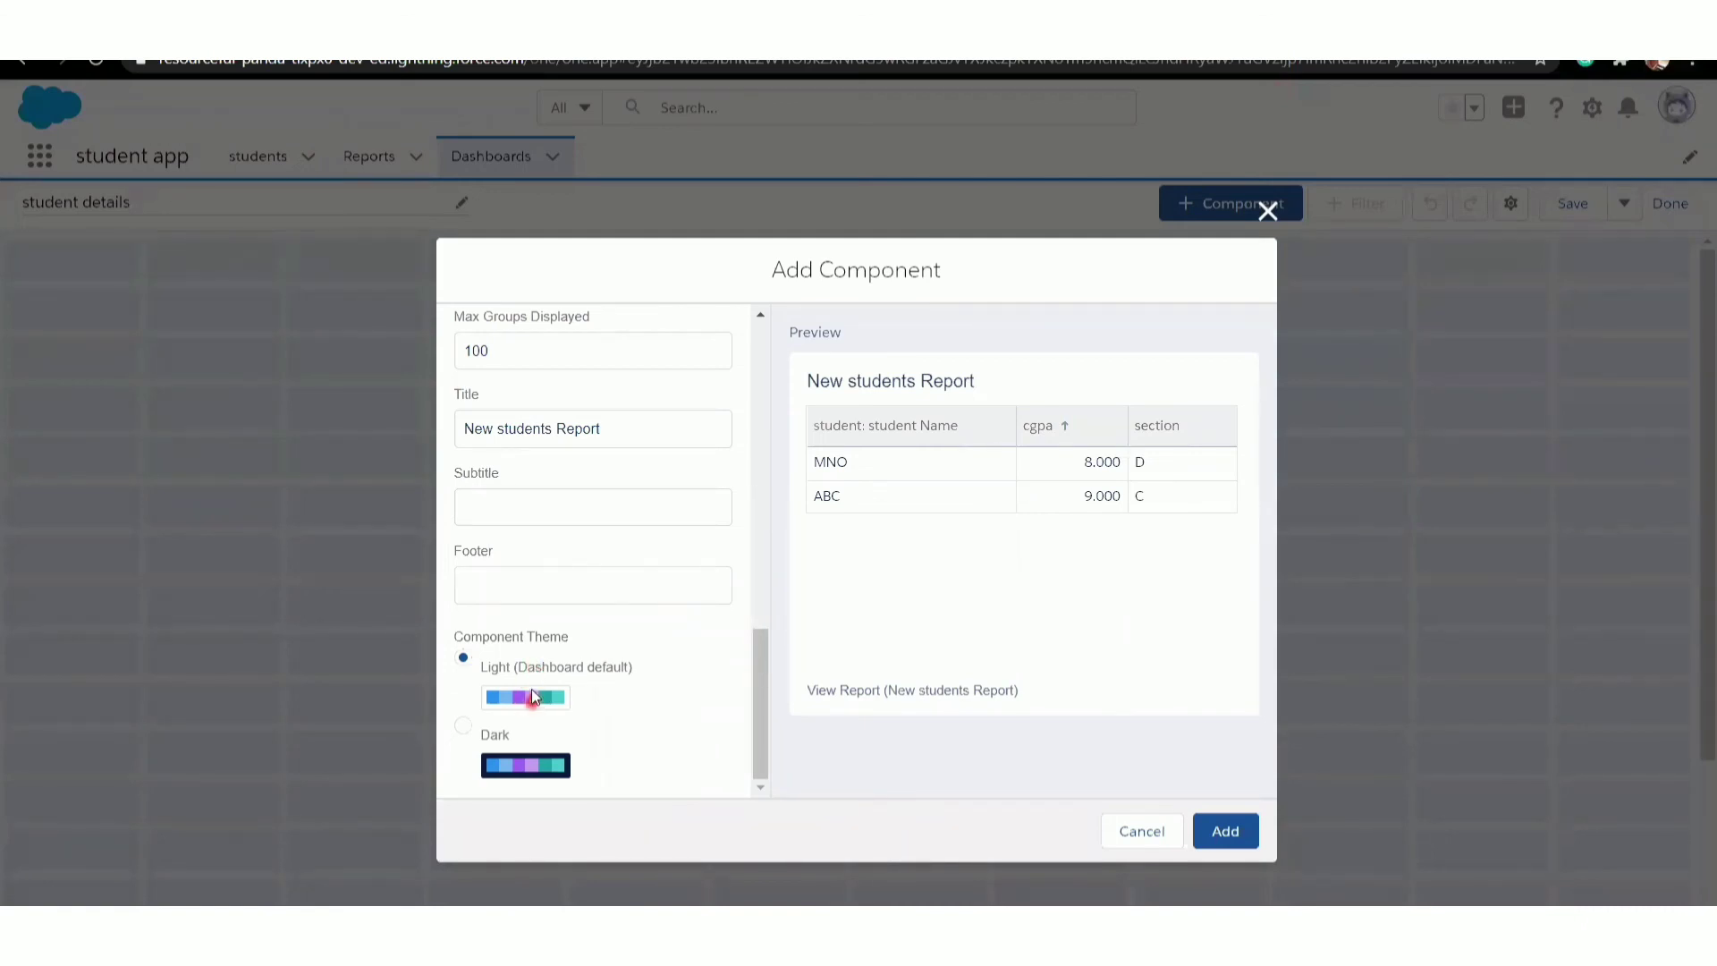
pyautogui.click(532, 762)
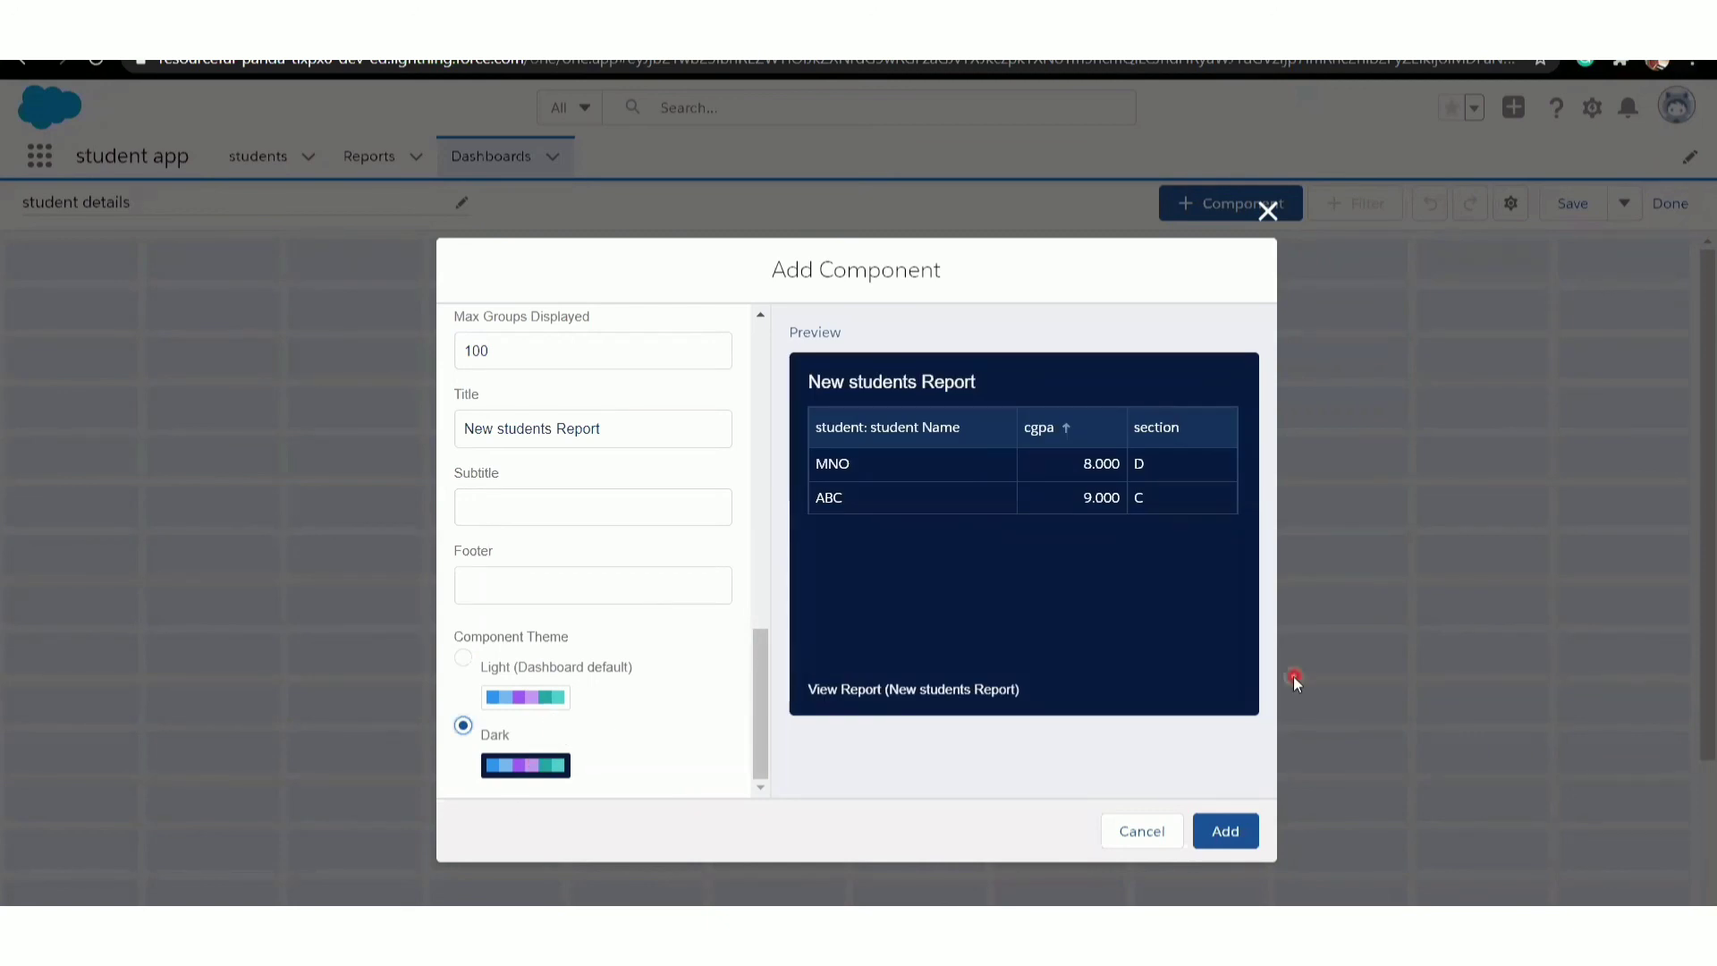
pyautogui.click(1219, 833)
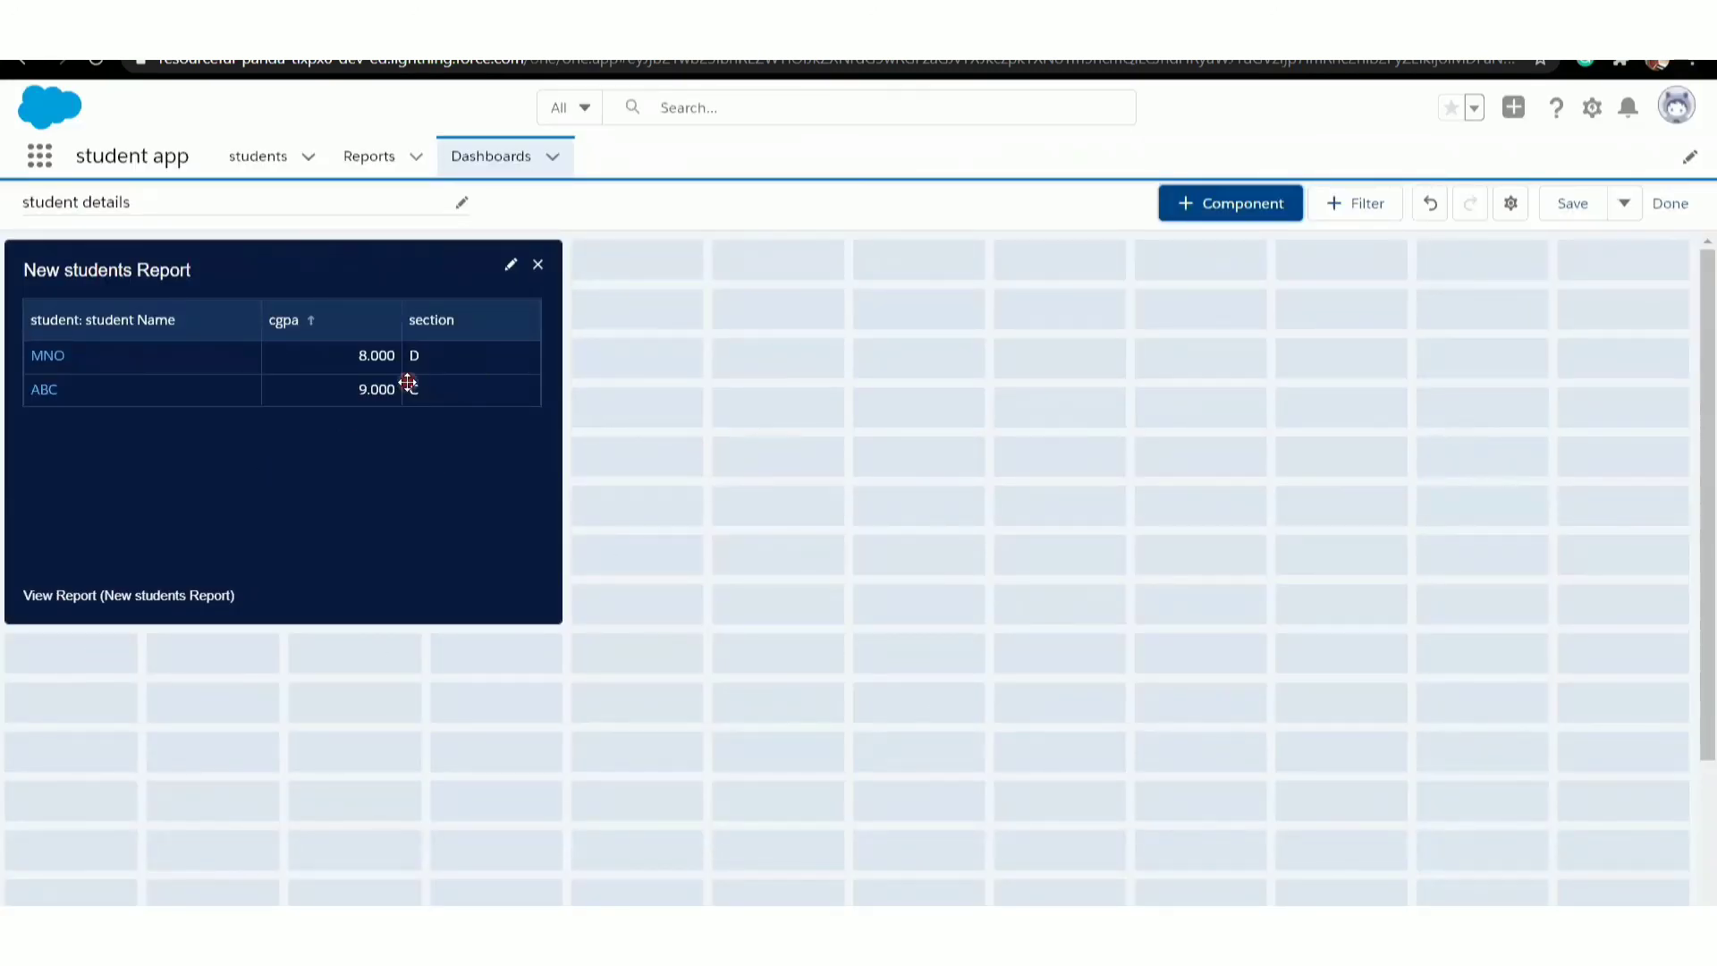
# - View the recent reports and dashboards lists, and return to the students list
pyautogui.click(362, 170)
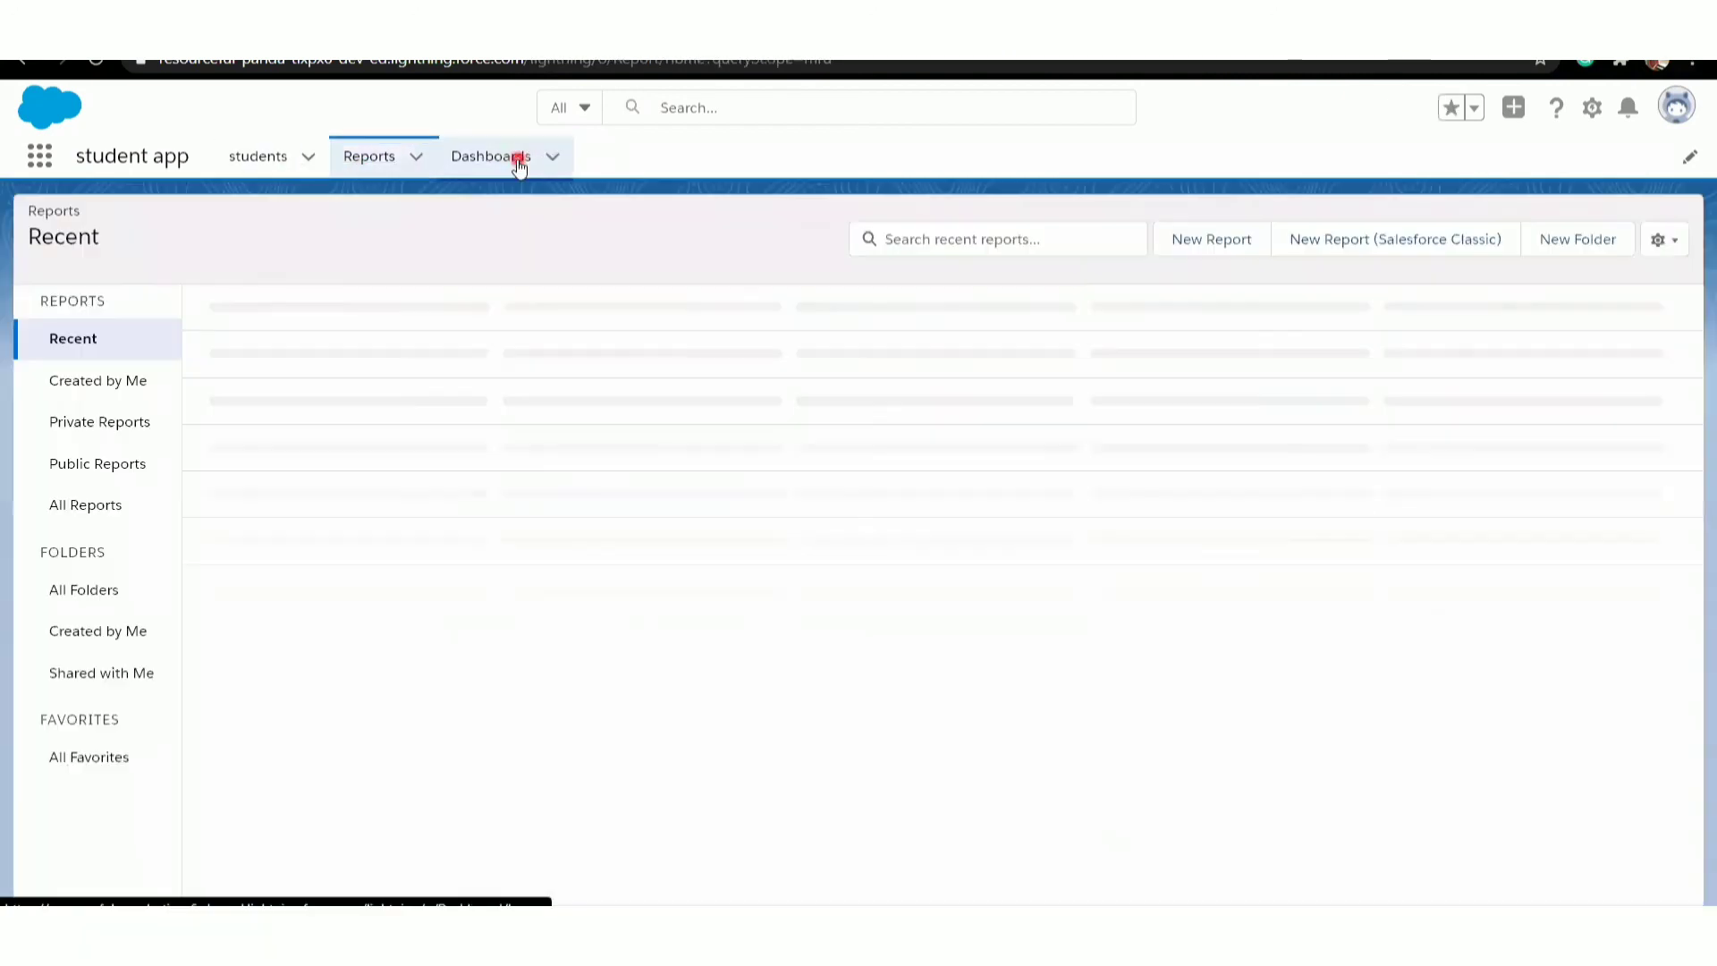
pyautogui.click(519, 165)
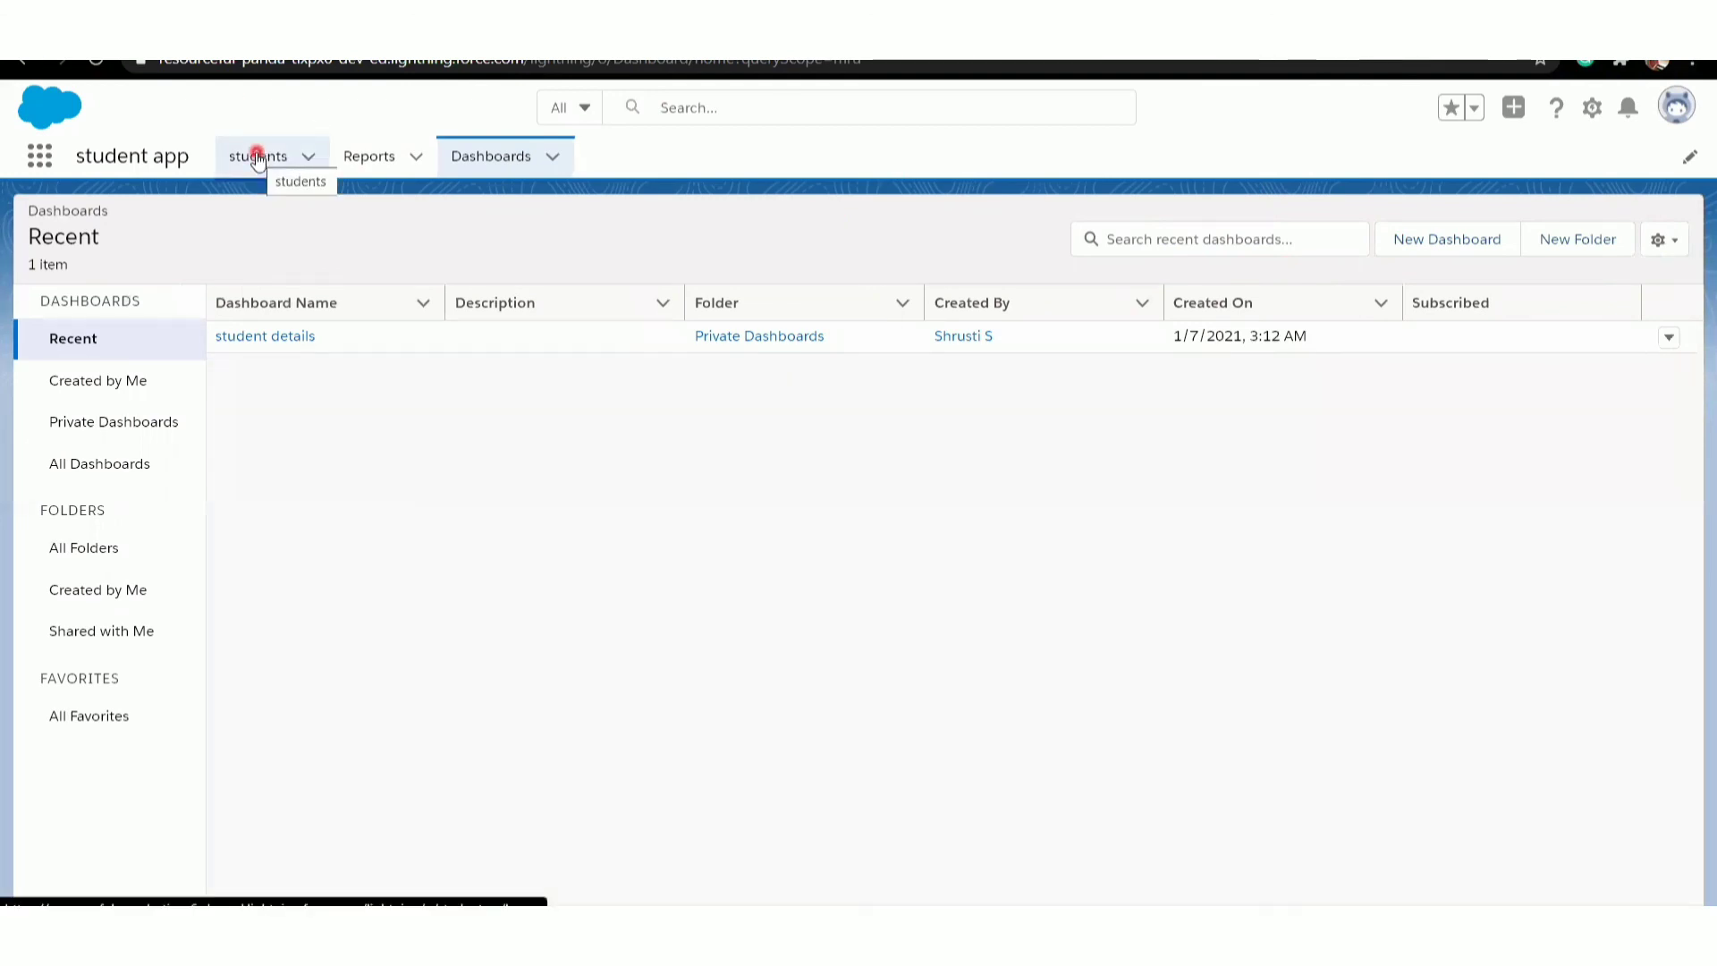
pyautogui.click(306, 157)
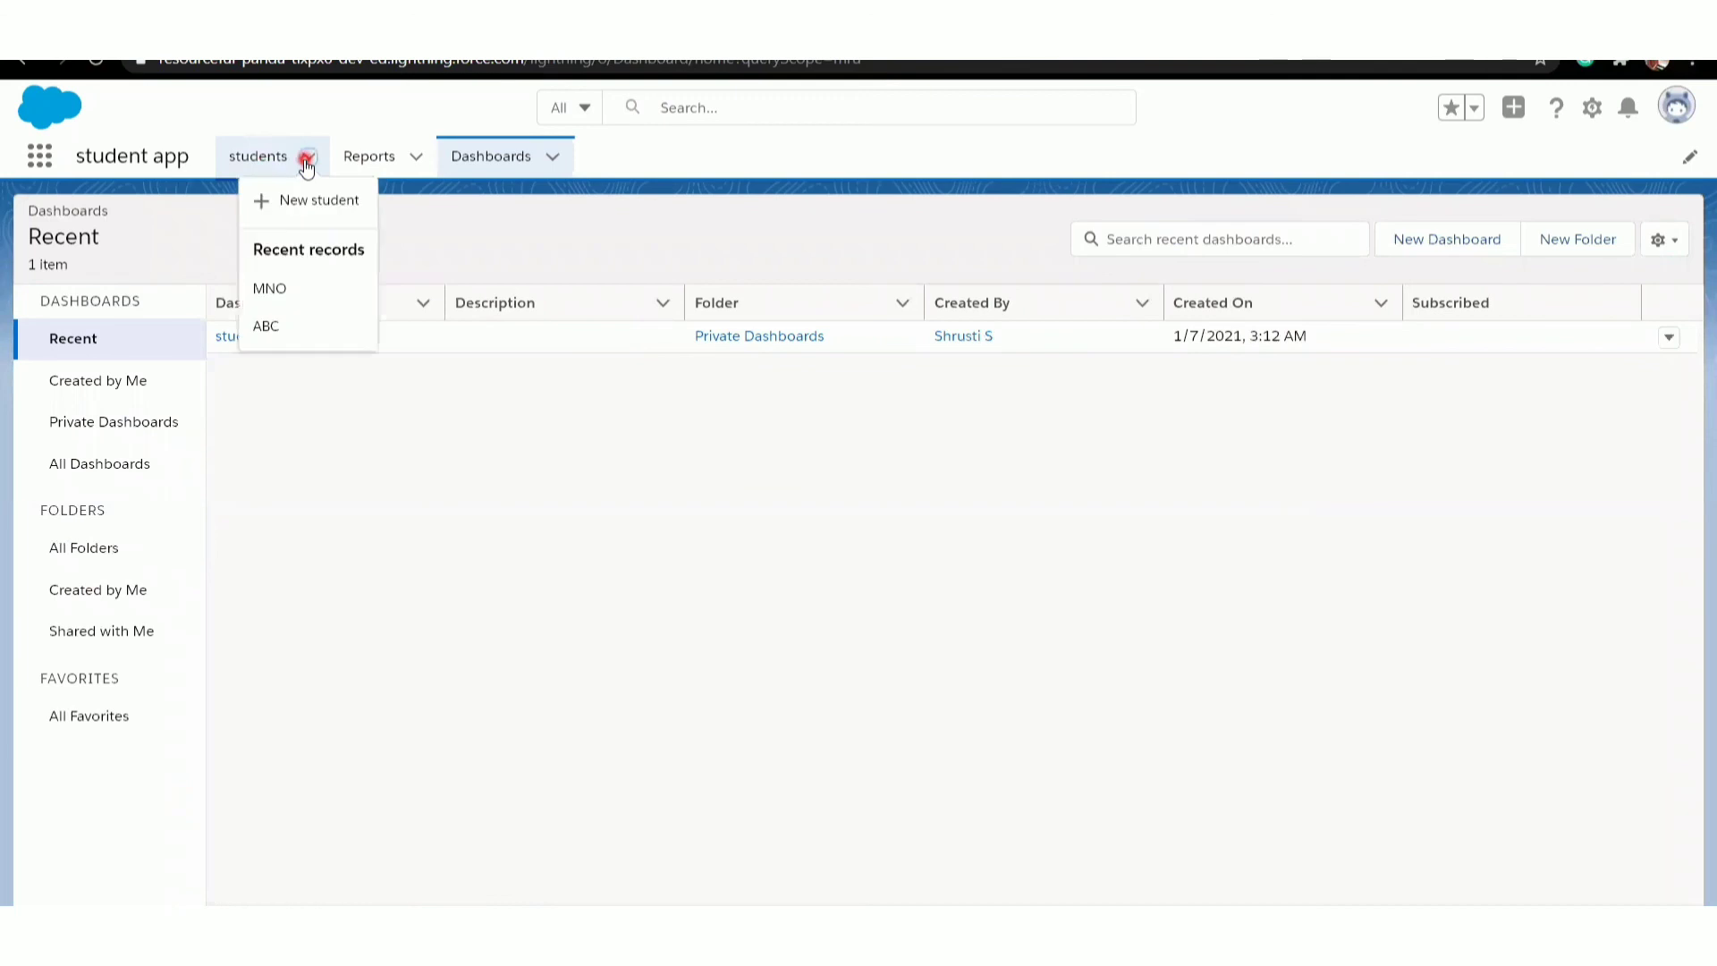
pyautogui.click(263, 157)
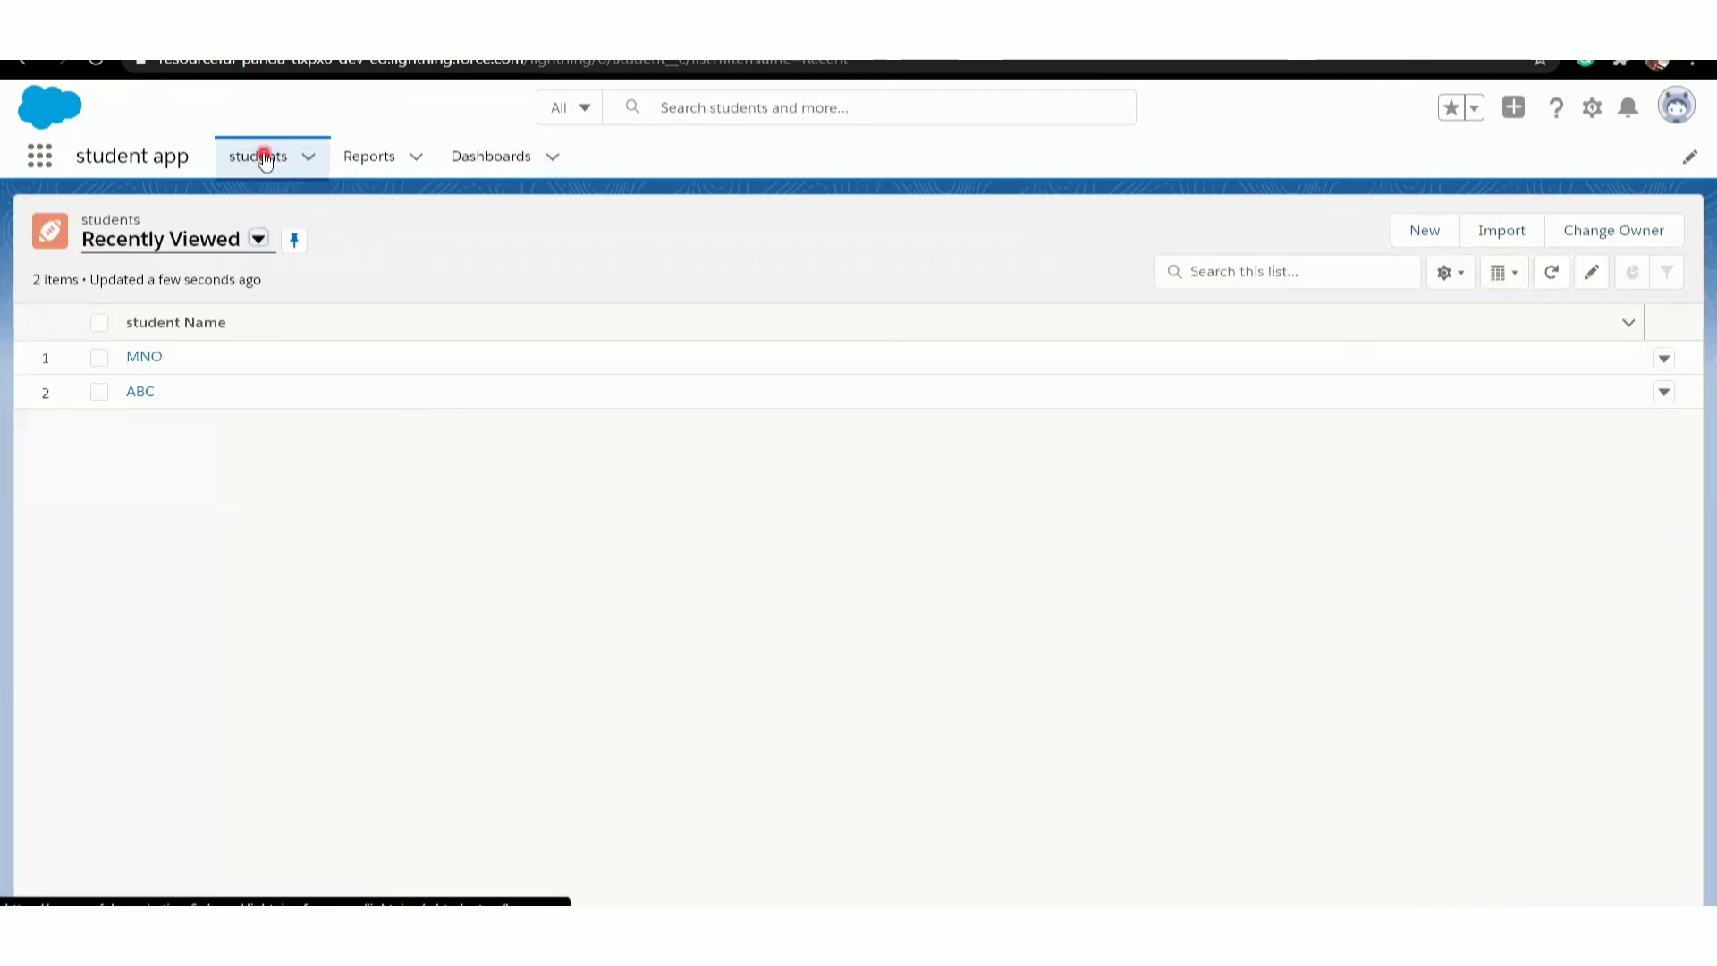